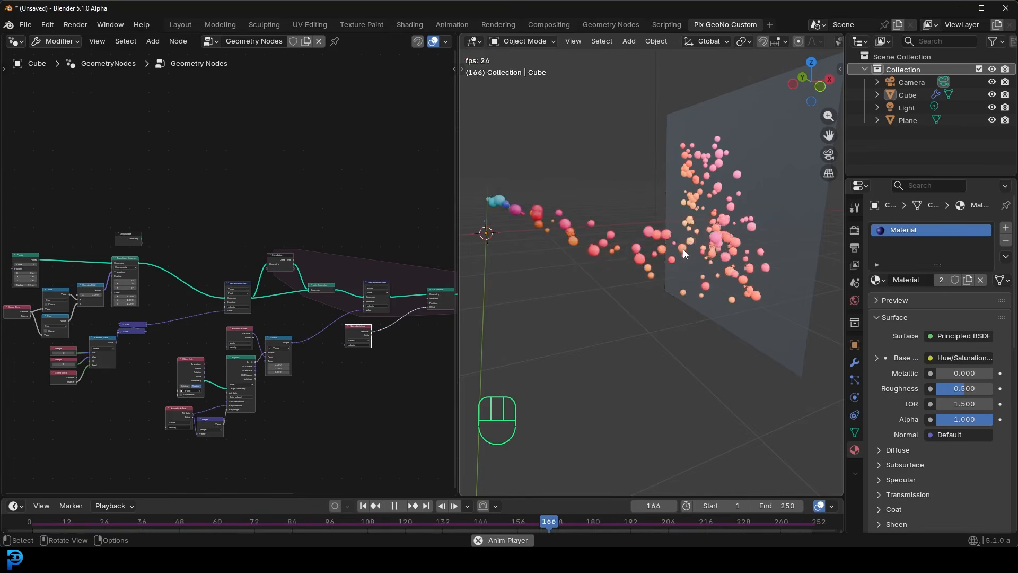
- Examine the finished particle collision animation from several angles, along with the geometry node tree that drives it
middle_click_drag(767, 228, 719, 137)
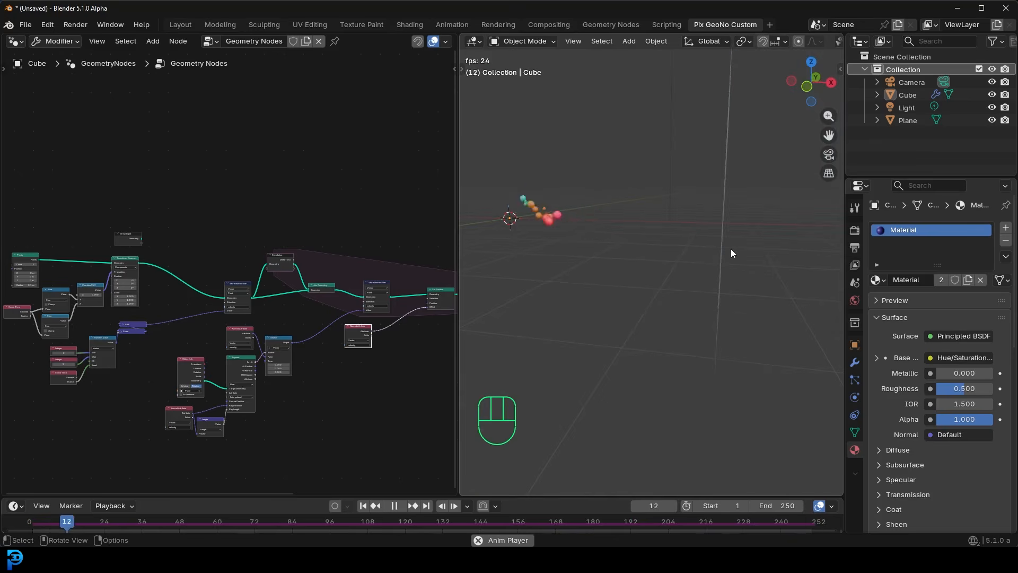
middle_click_drag(628, 265, 665, 276)
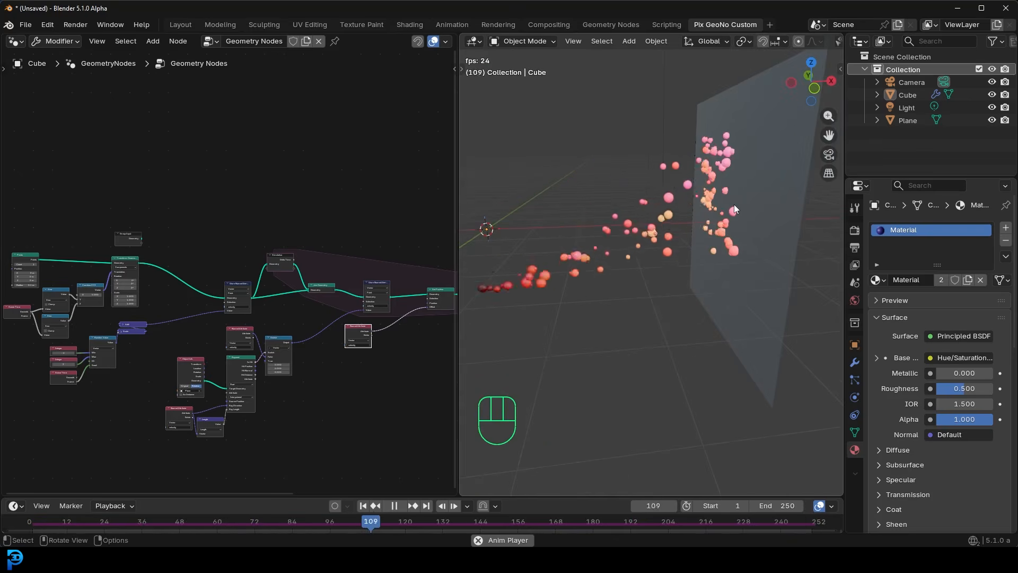
middle_click_drag(577, 231, 542, 170)
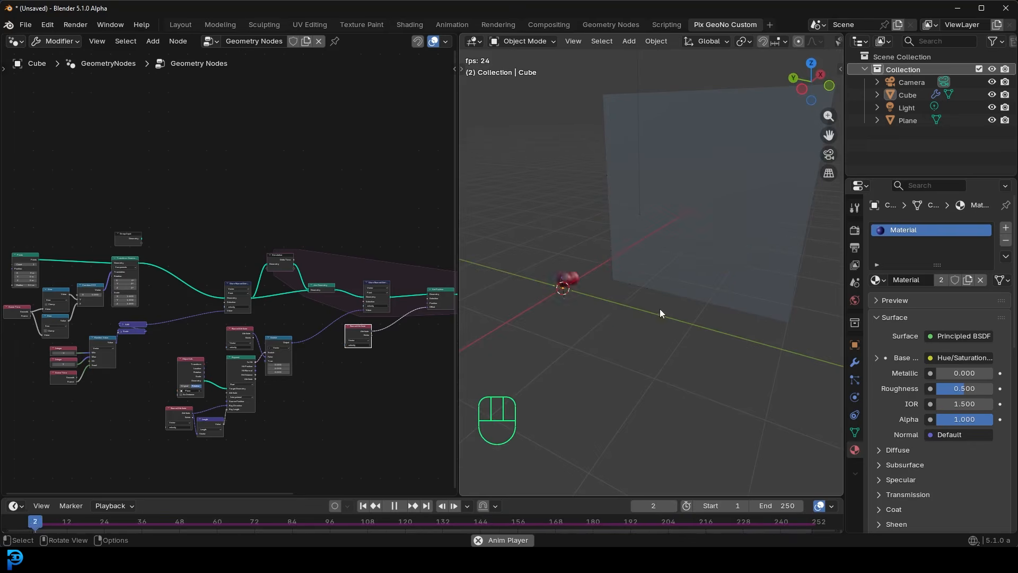
middle_click_drag(602, 321, 480, 301)
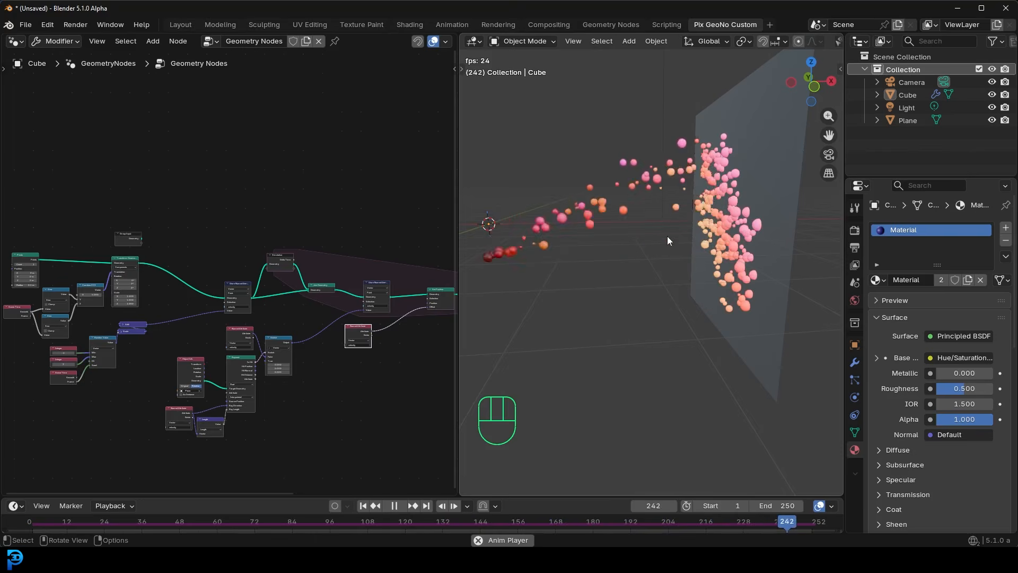
scroll(231, 221, "down", 2)
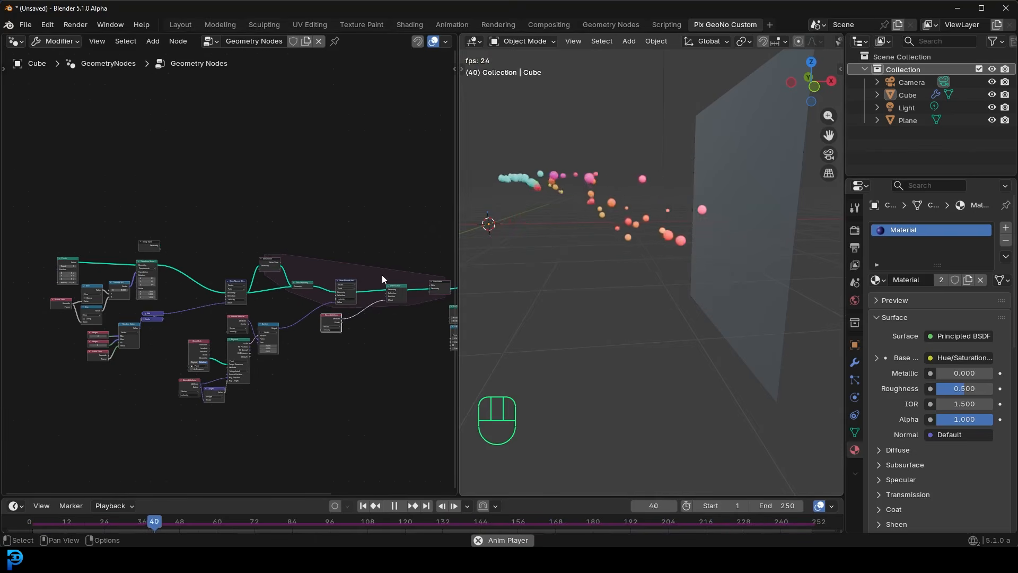
scroll(371, 278, "down", 1)
middle_click_drag(339, 288, 238, 279)
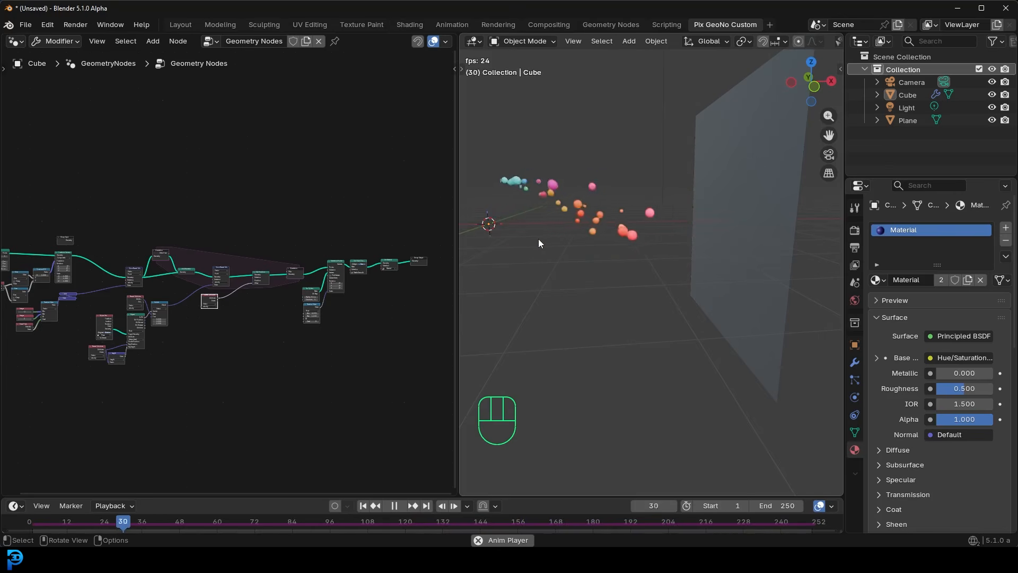
middle_click_drag(142, 280, 231, 259)
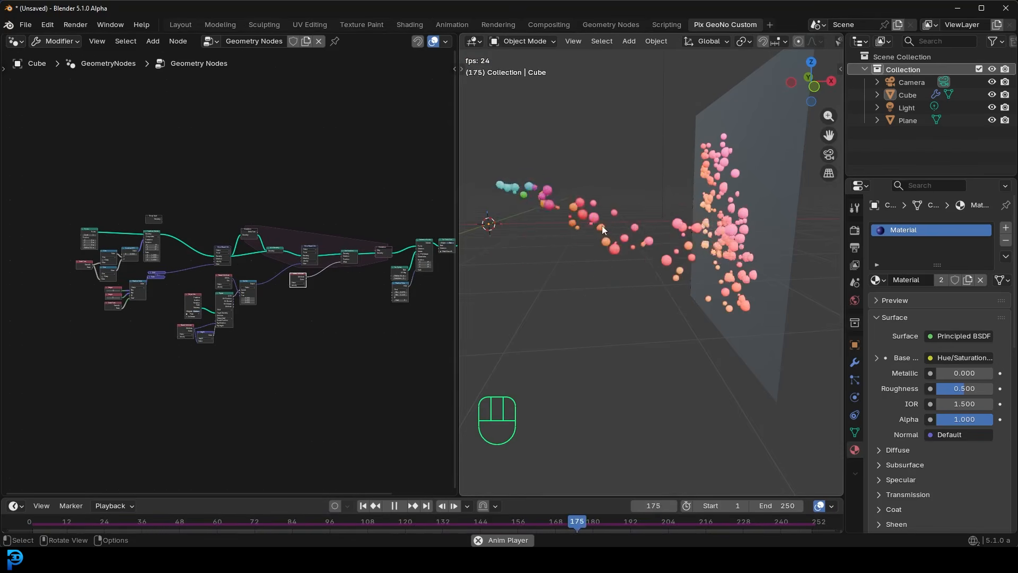
middle_click_drag(593, 227, 635, 215)
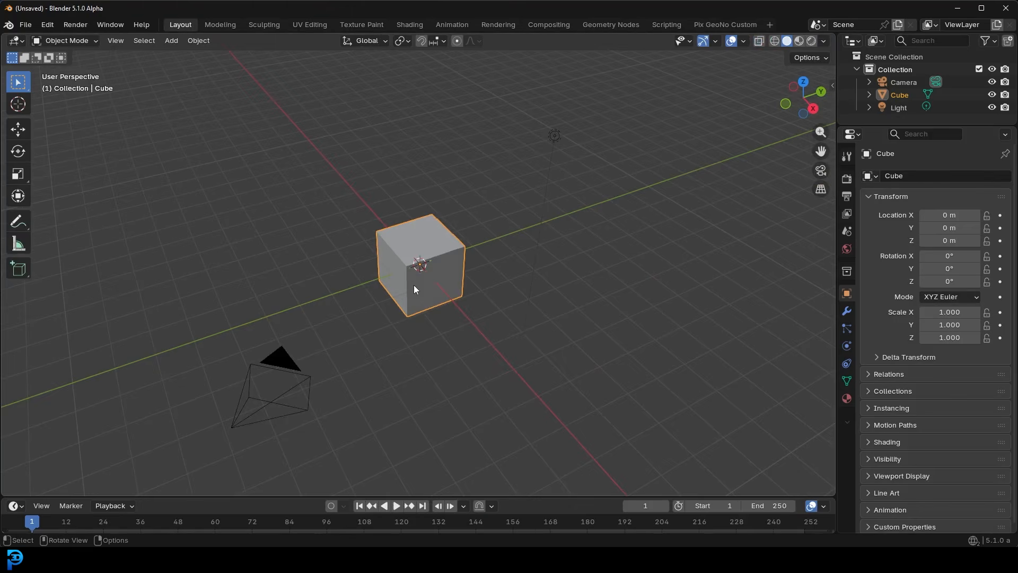
- Create a new geometry node tree on the default cube in the Pix GeoNo Custom workspace
scroll(441, 270, "down", 2)
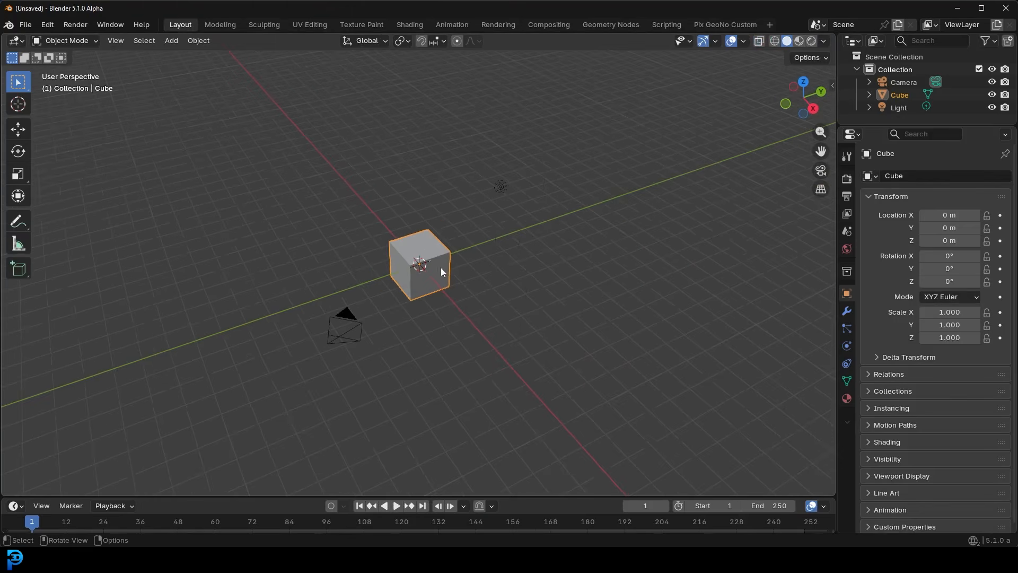
left_click(417, 244)
left_click(611, 25)
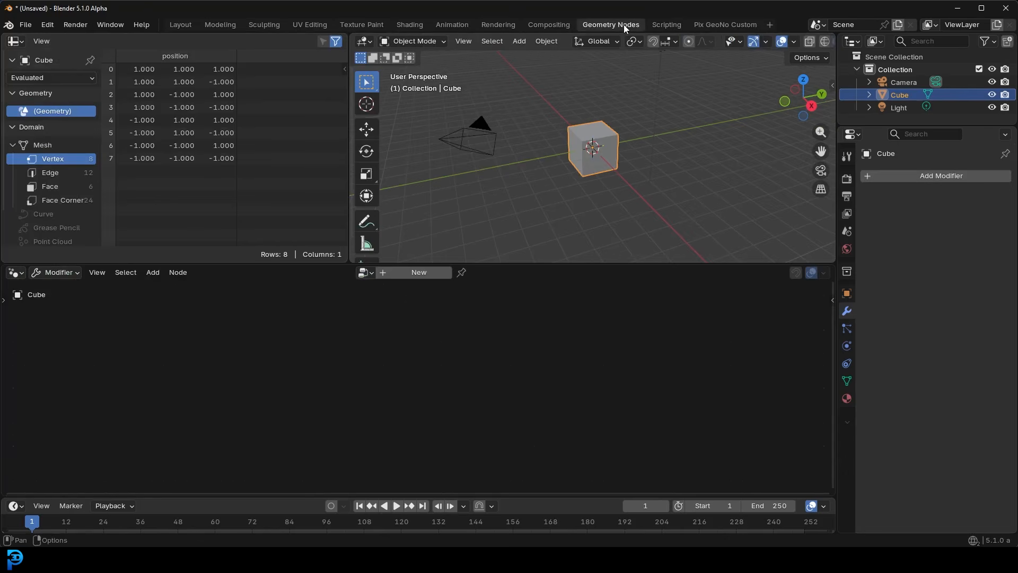
scroll(446, 219, "up", 1)
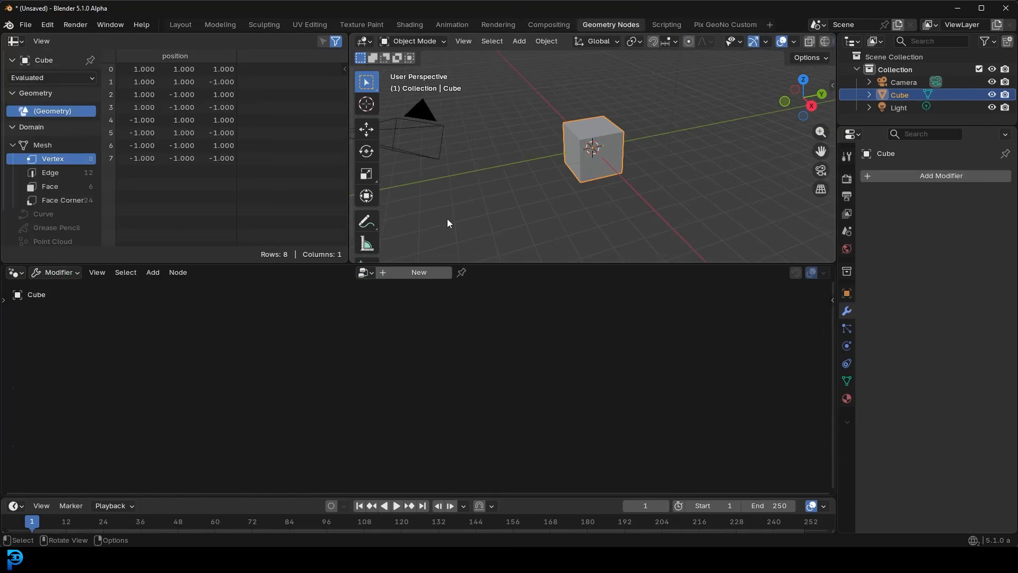
left_click(731, 25)
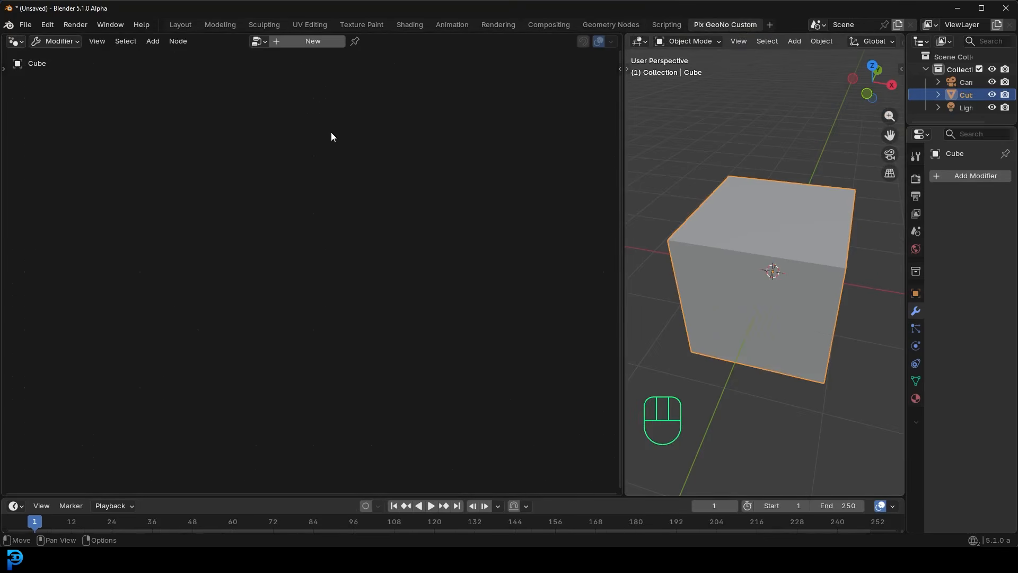
scroll(787, 260, "down", 1)
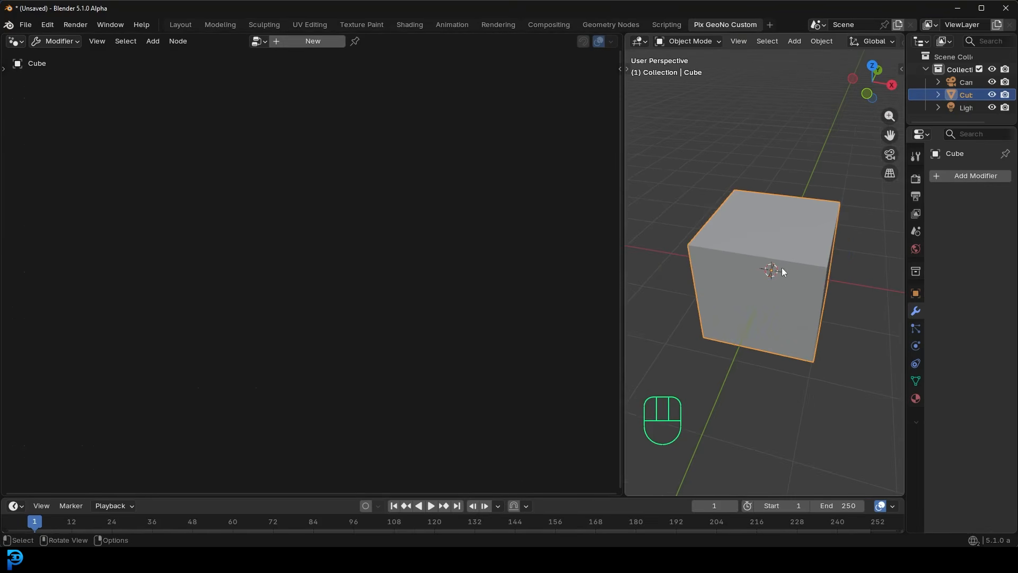
left_click(296, 42)
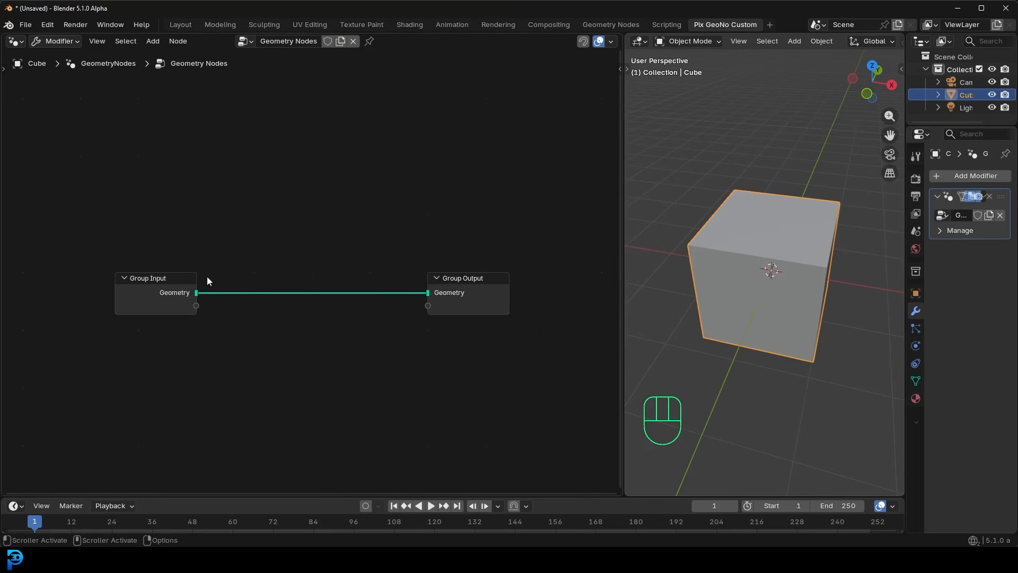
- Add a Points node to the node tree, placed above the Group Input node
scroll(237, 279, "up", 2)
key("shift+a")
left_click(228, 225)
type("poi")
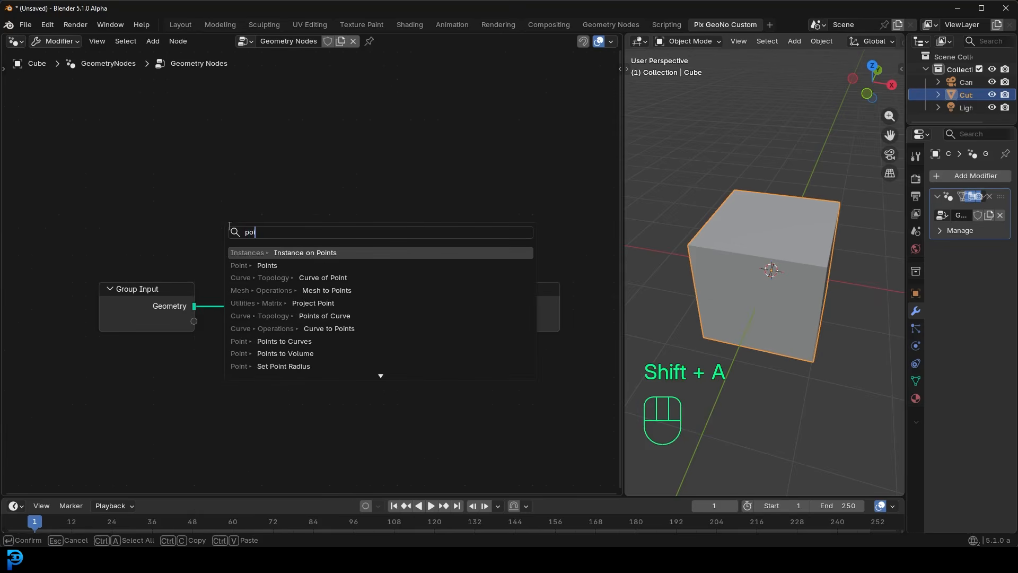
left_click(250, 266)
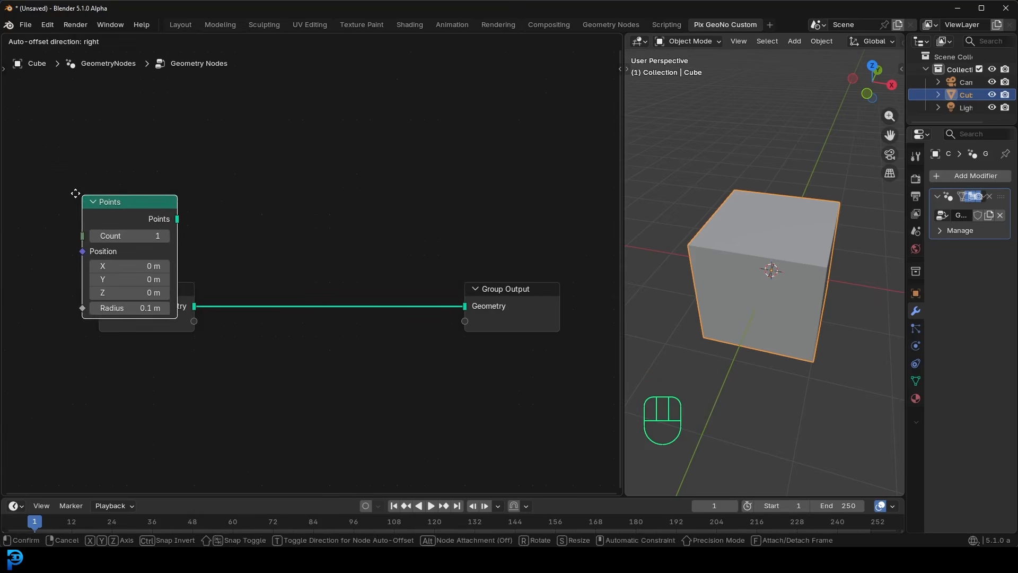
left_click(41, 174)
- Connect the Points output to the Group Output's Geometry and spread the nodes, with Group Input moved out of the way
left_click_drag(145, 194, 475, 304)
left_click_drag(150, 300, 159, 370)
middle_click_drag(202, 241, 380, 243)
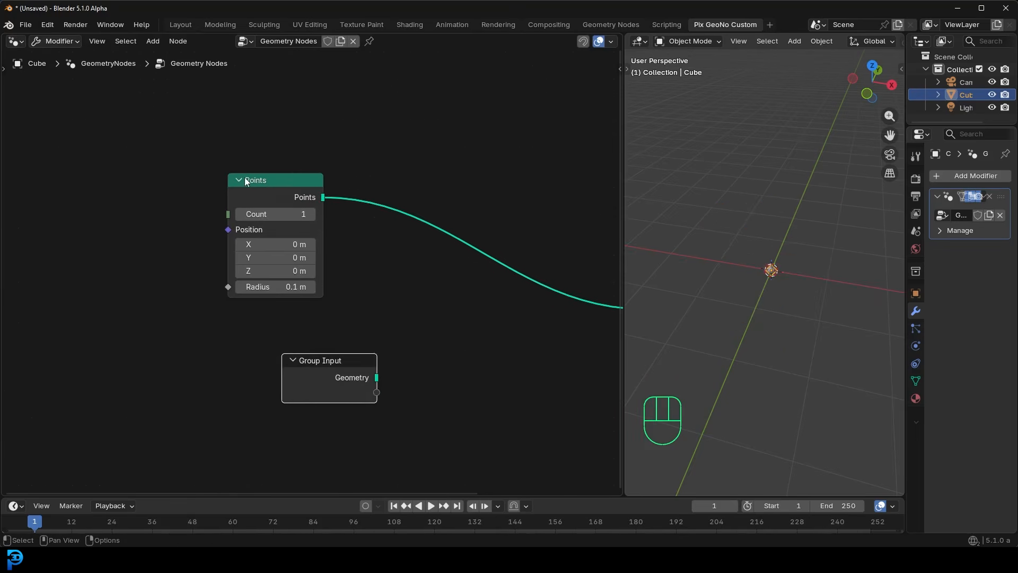
left_click_drag(246, 179, 182, 193)
scroll(784, 283, "up", 3)
scroll(788, 293, "up", 2)
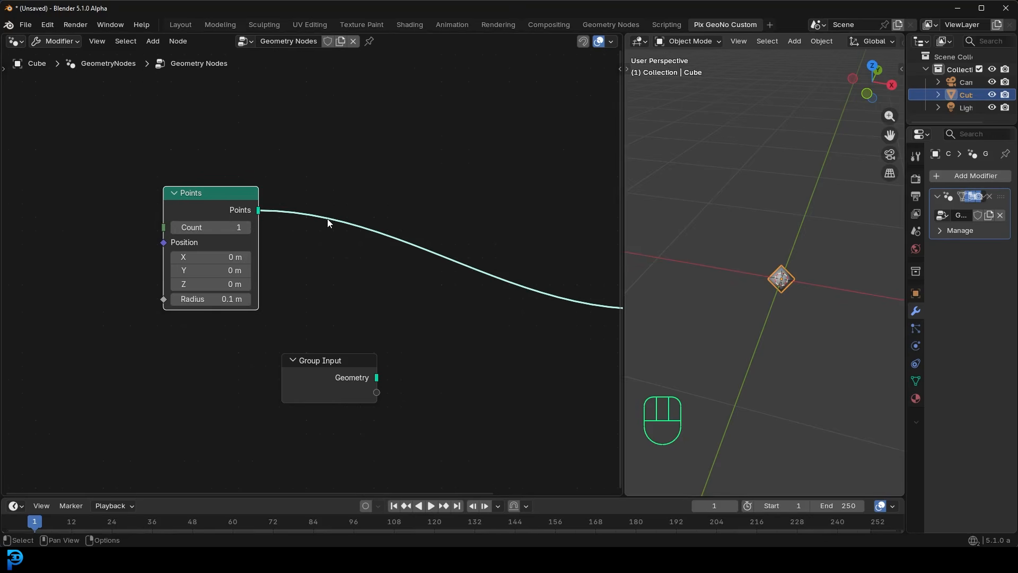
- Add a Simulation zone between the Points node and the Group Output
middle_click_drag(379, 211, 352, 229)
middle_click_drag(492, 290, 370, 266)
key("shift+a")
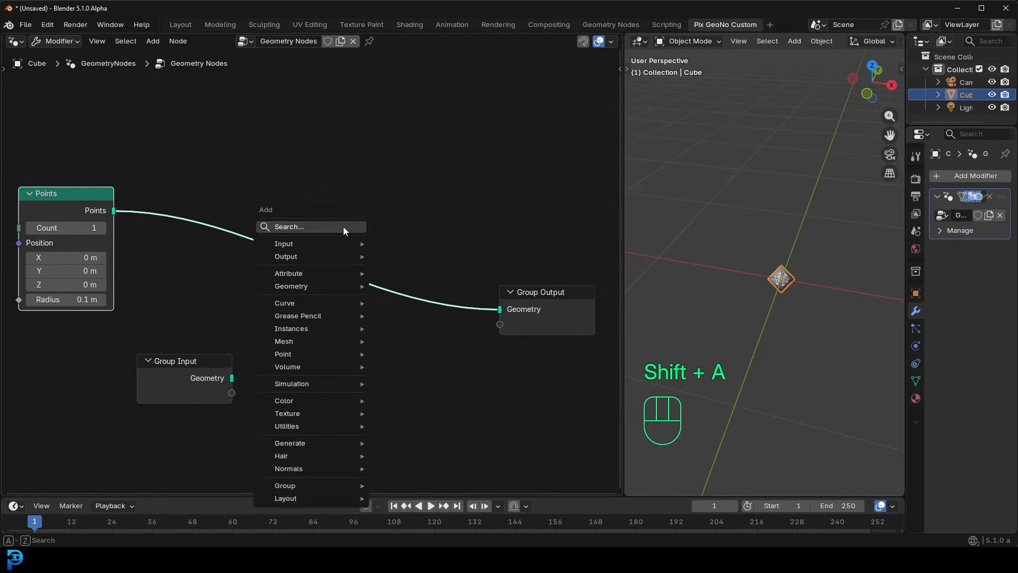
type("simul")
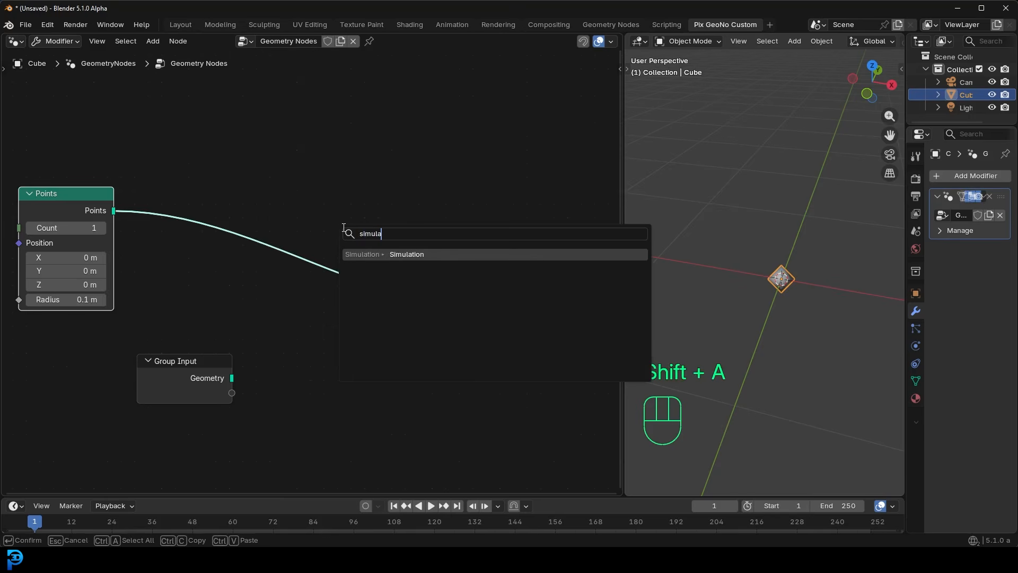
type("a")
left_click(407, 254)
left_click(274, 217)
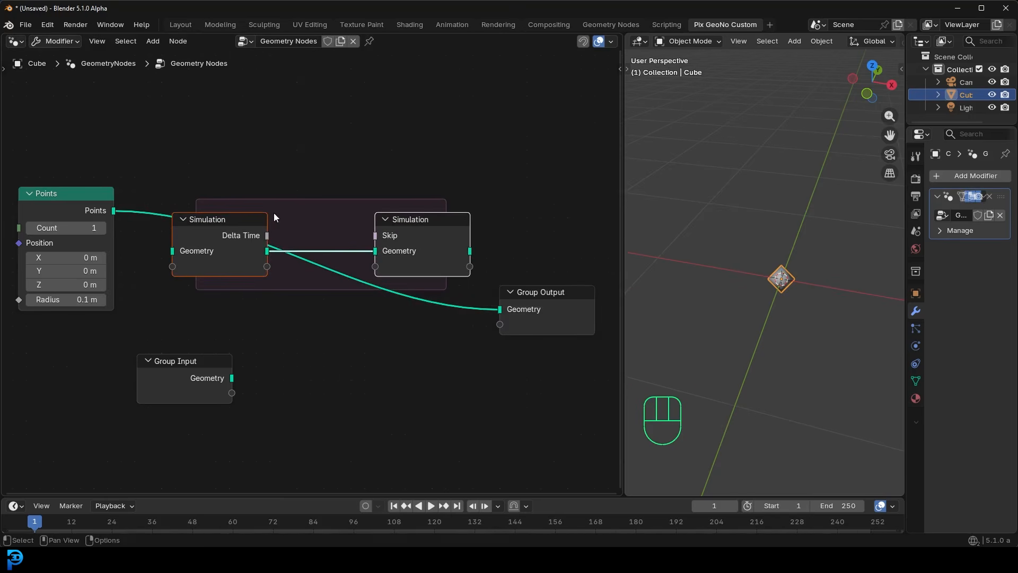
- Route the Points geometry through the Simulation zone and into the Group Output
mouse_move(106, 211)
left_mouse_down()
mouse_move(159, 198)
mouse_move(114, 221)
left_mouse_up()
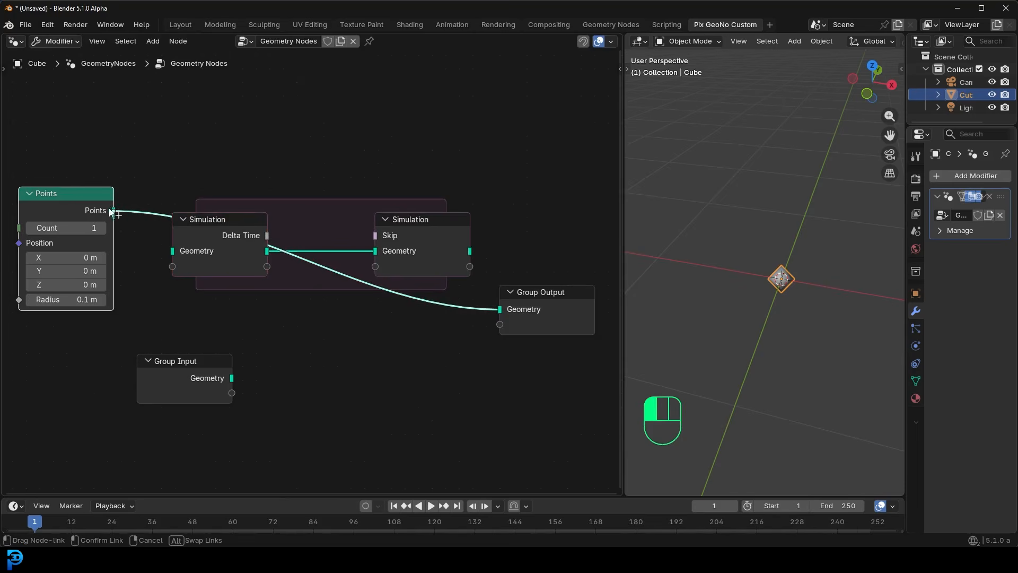
left_click_drag(123, 186, 173, 250)
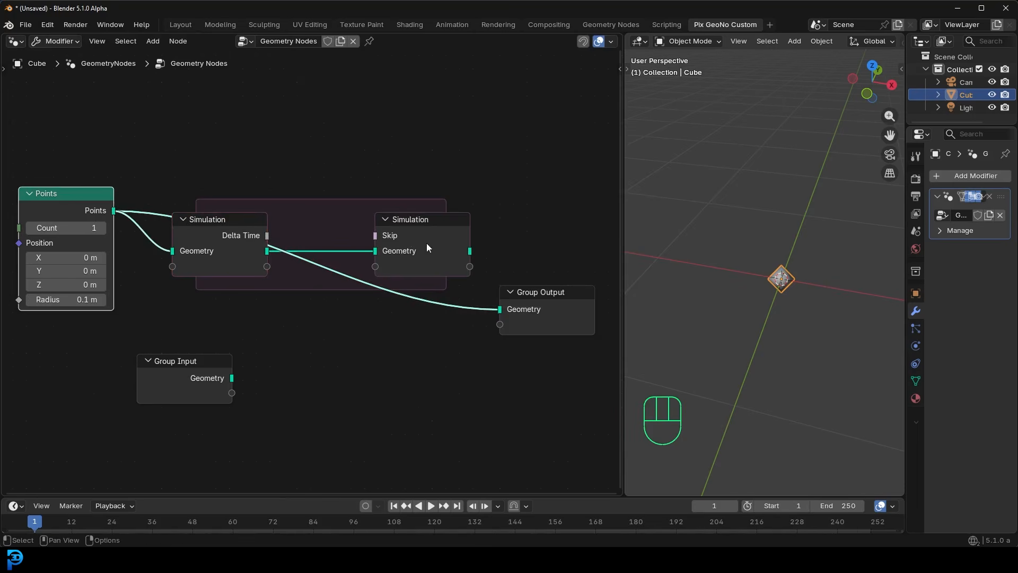
left_click_drag(469, 251, 564, 251)
left_click_drag(431, 251, 451, 284)
scroll(312, 281, "down", 6)
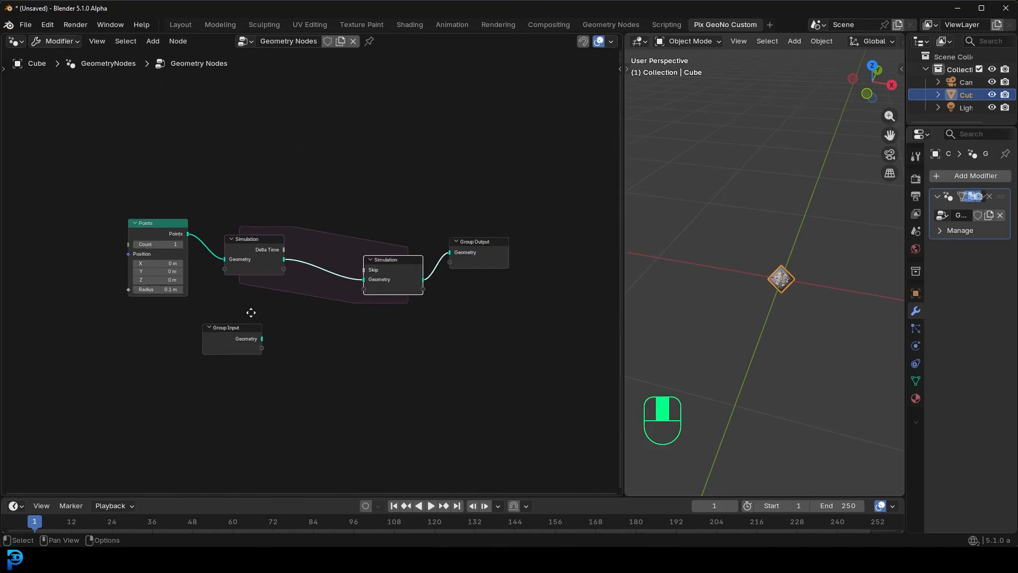
- Rearrange the nodes to leave a wide gap between the Simulation zone's input and output nodes
scroll(170, 267, "up", 4)
left_click_drag(201, 228, 109, 234)
left_click_drag(294, 233, 217, 240)
middle_click_drag(444, 310, 213, 252)
left_click_drag(455, 297, 413, 183)
middle_click_drag(155, 288, 350, 316)
scroll(347, 316, "up", 2)
left_click_drag(218, 332, 31, 103)
middle_click_drag(352, 280, 210, 262)
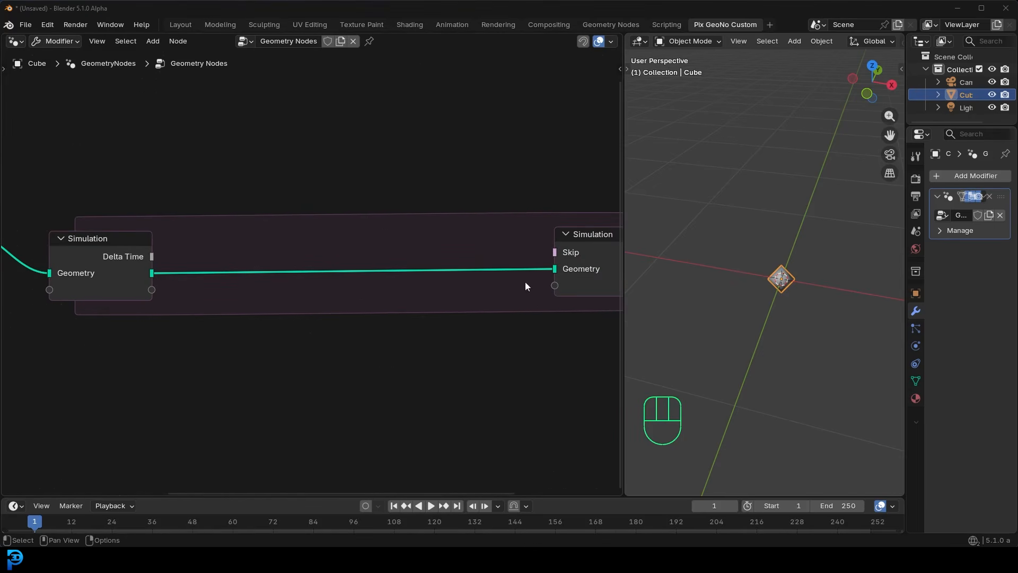
- Insert a Set Position node on the Geometry link inside the Simulation zone
scroll(785, 279, "down", 3)
middle_click_drag(757, 267, 814, 270)
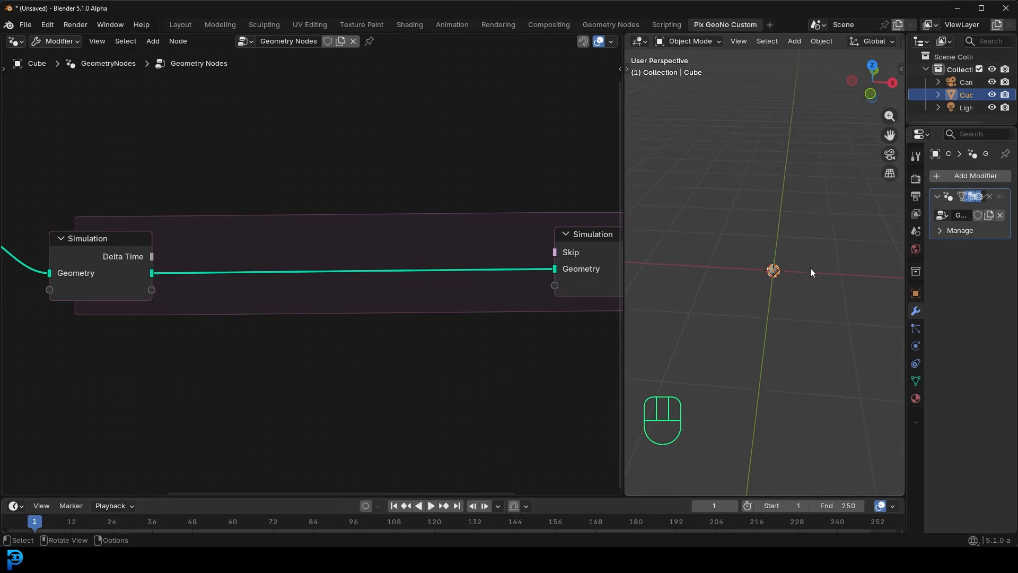
middle_click_drag(362, 244, 348, 248)
key("shift+a")
left_click(332, 233)
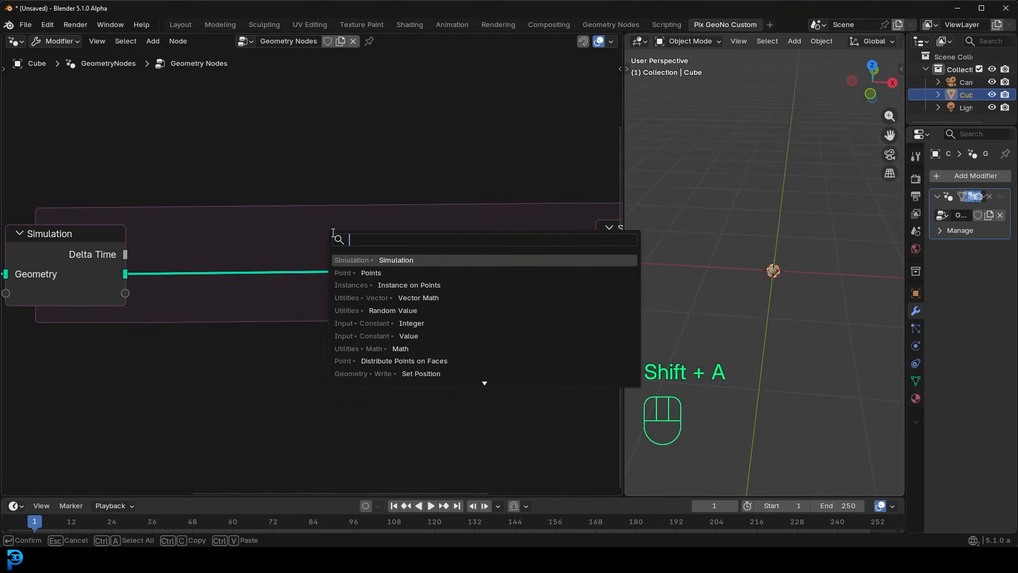
type("set posi")
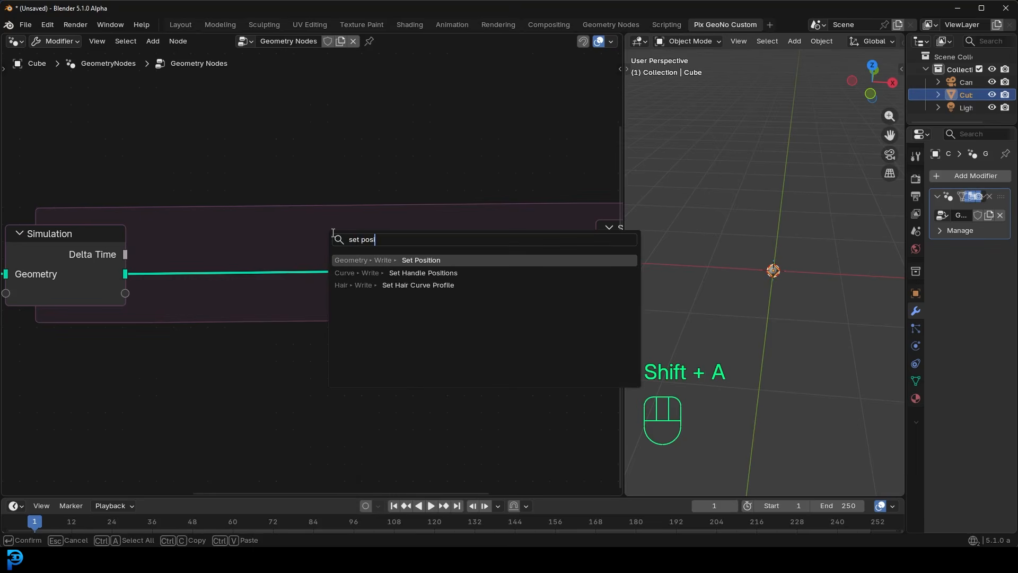
key("Return")
left_click(333, 228)
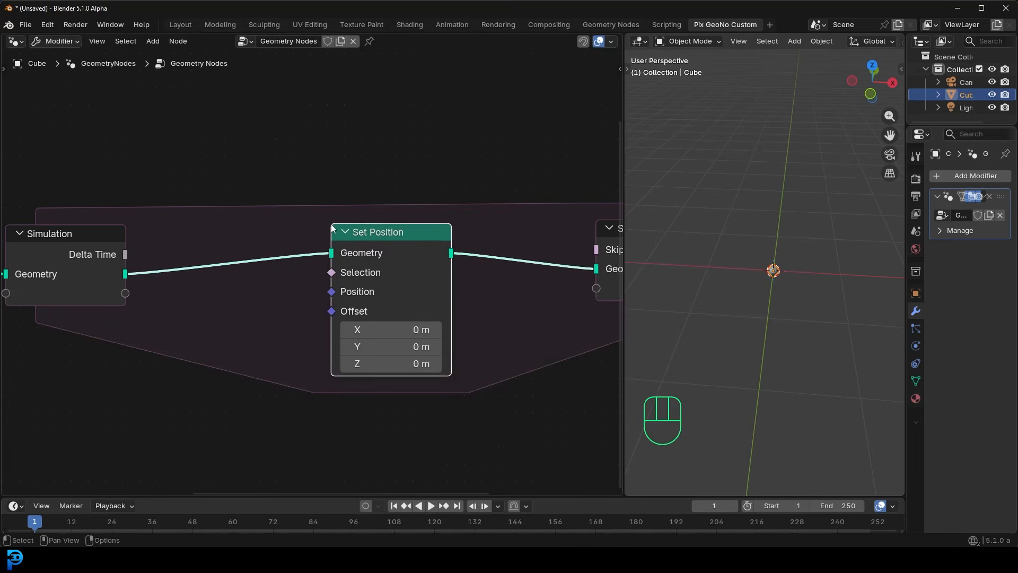
- Set the Set Position node's X offset to 0.01 m and play the animation briefly to preview the point's motion
left_click(382, 331)
type(".01")
key("Return")
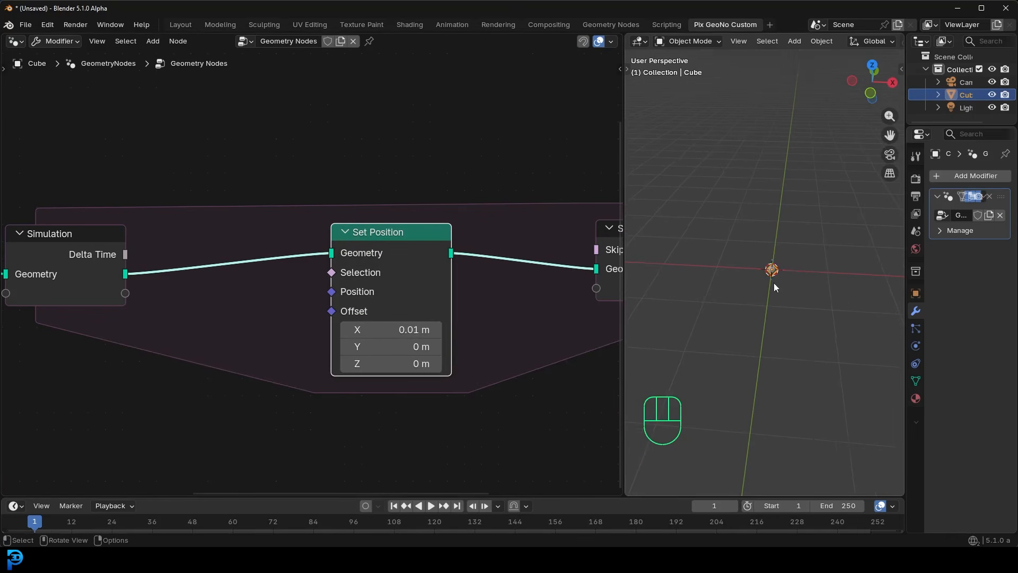
key("space")
middle_click_drag(814, 282, 762, 298, "shift")
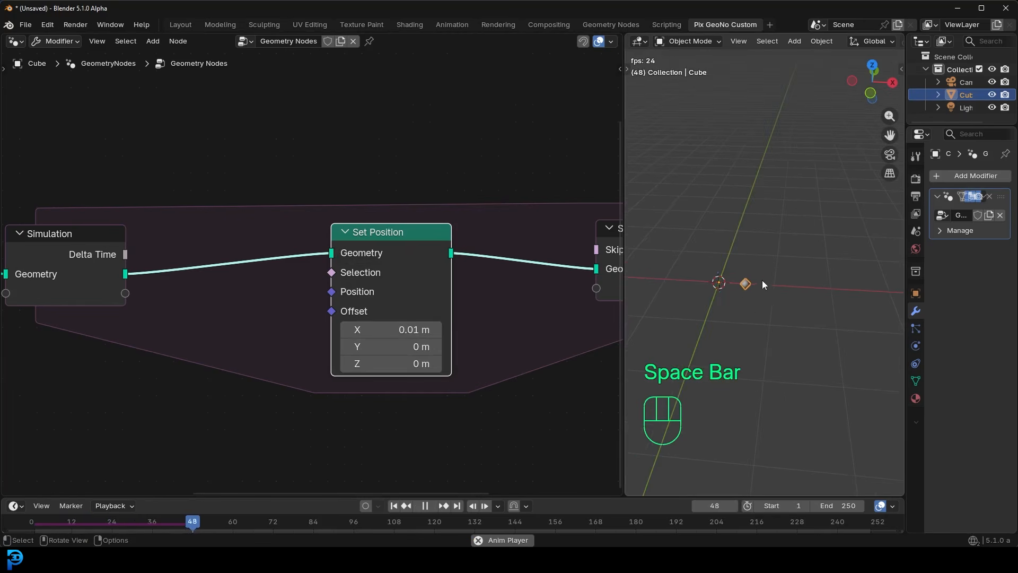
key("space")
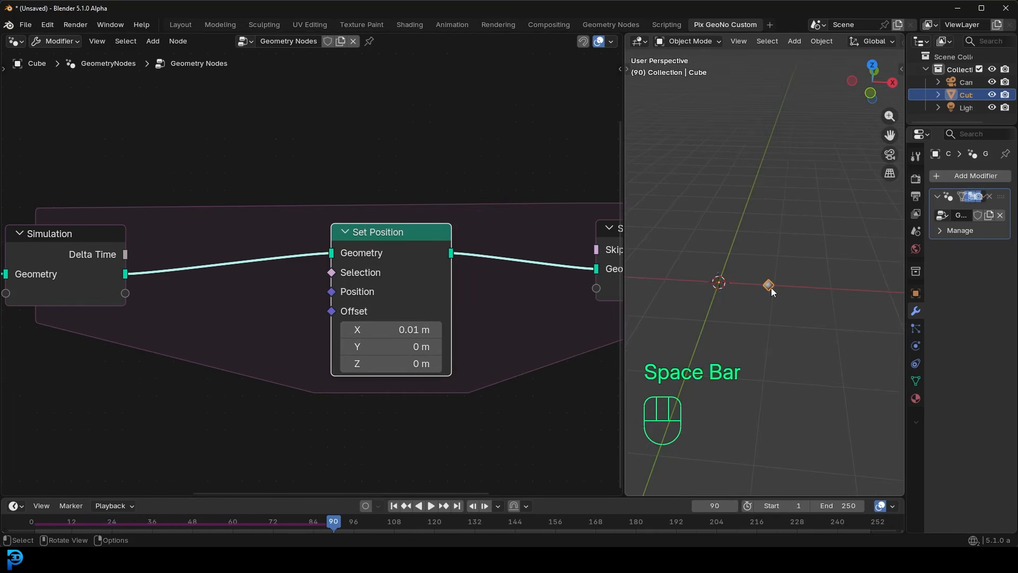
- Move the Set Position node closer to the Simulation zone's output node and mute it
left_click_drag(379, 235, 351, 256)
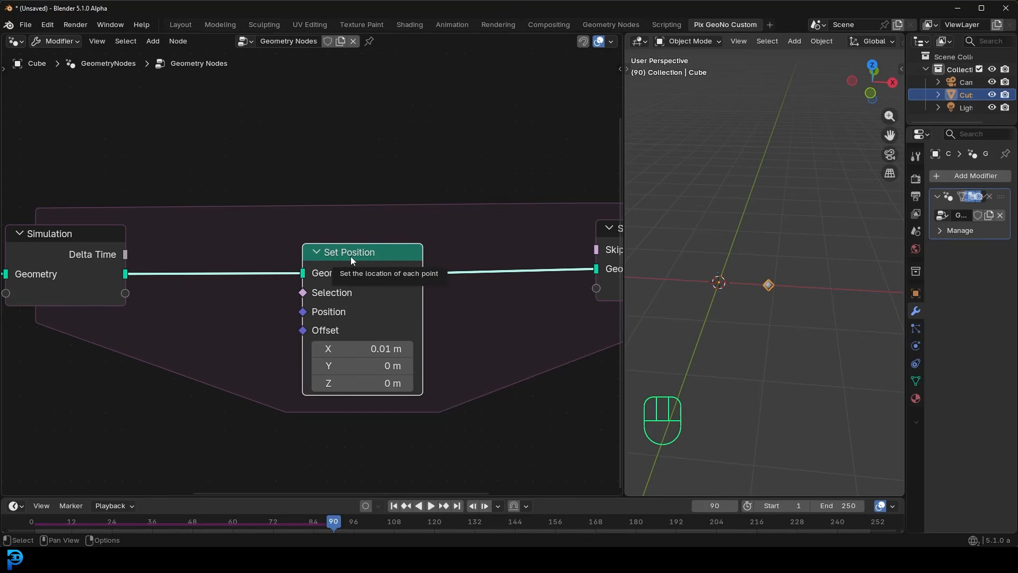
scroll(374, 310, "down", 3)
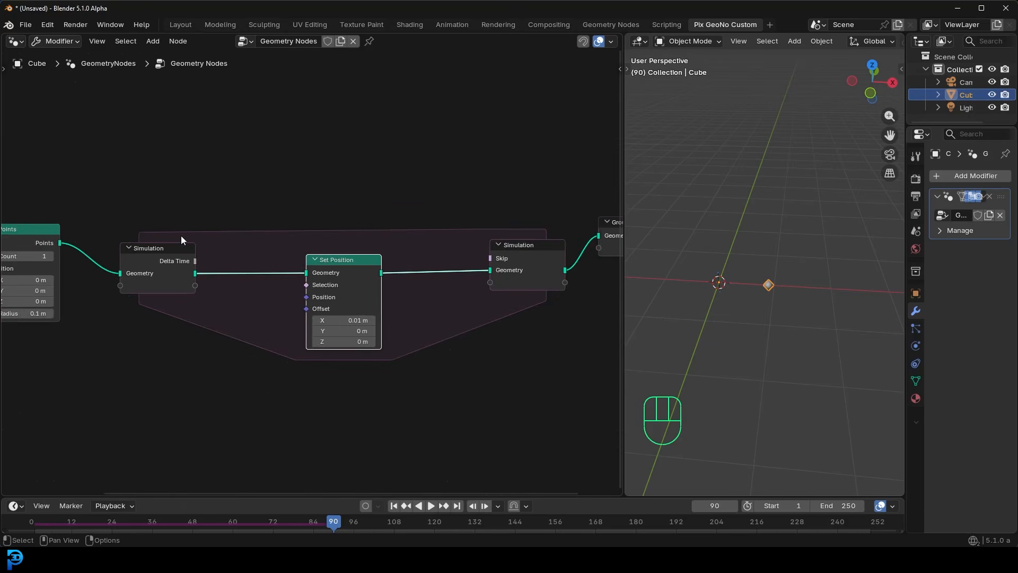
left_click_drag(326, 259, 384, 263)
key("m")
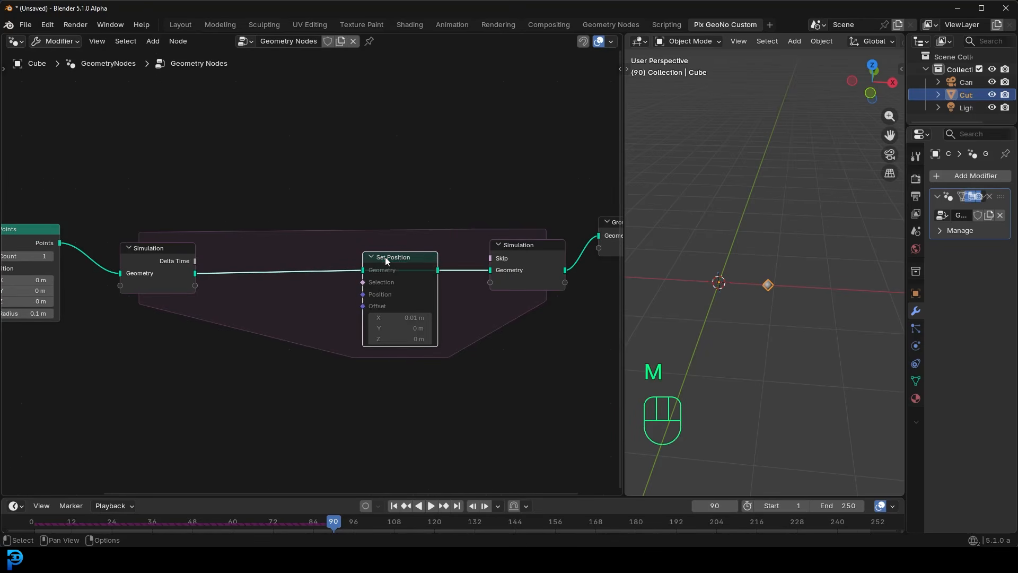
- Insert a Store Named Attribute node between the Points node and the Simulation zone, moving the Points node away to make room
middle_click_drag(192, 266, 359, 252)
left_click_drag(360, 325, 296, 216)
left_click_drag(180, 214, 124, 199)
key("shift+a")
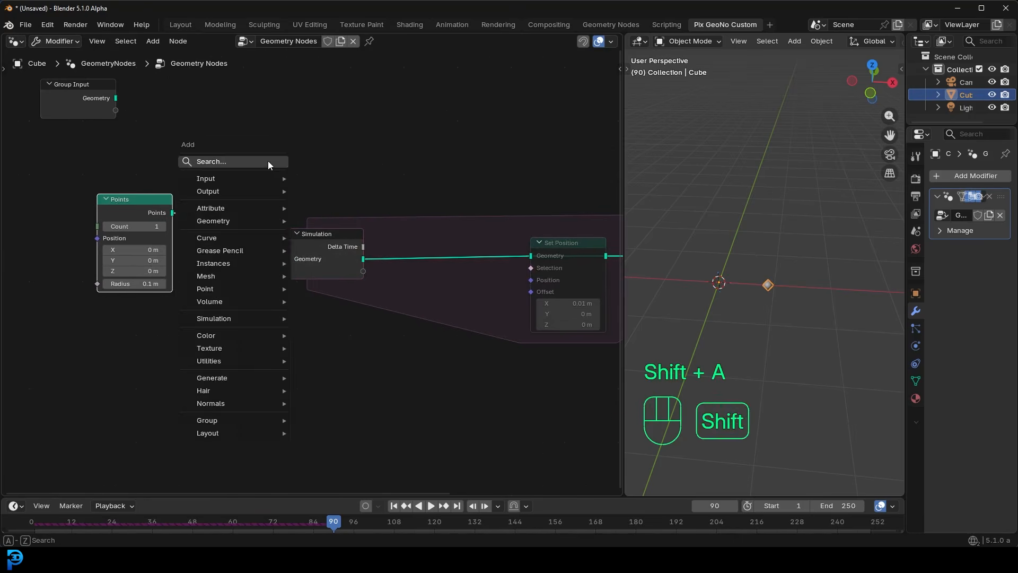
left_click(269, 161)
type("store")
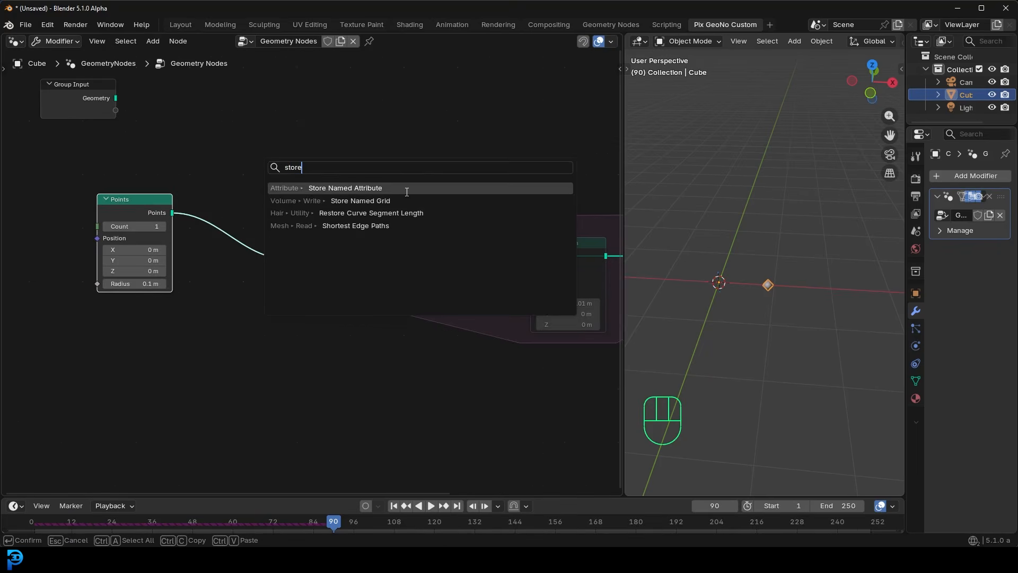
left_click(409, 188)
left_click(196, 211)
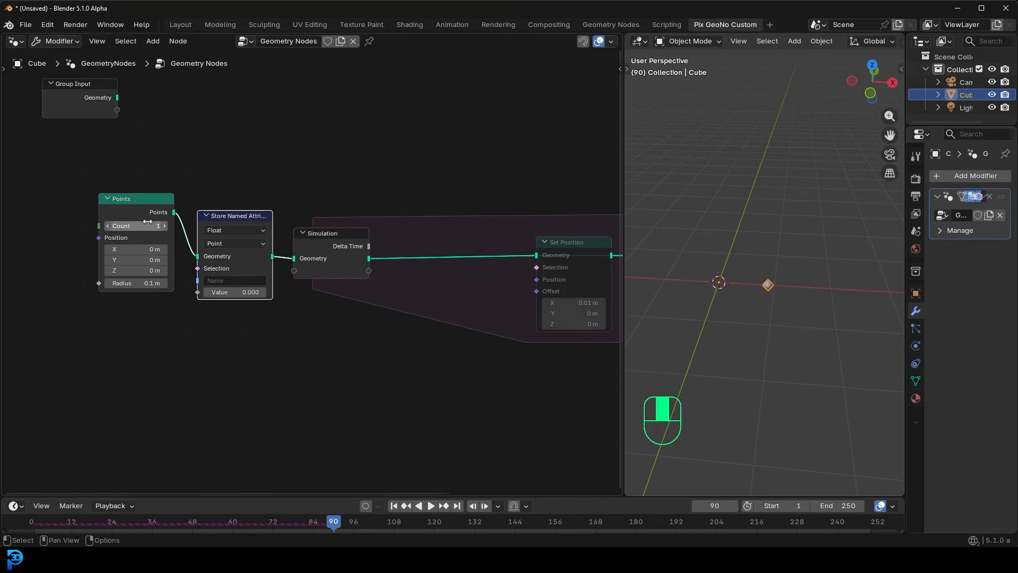
scroll(155, 281, "up", 5)
left_click_drag(392, 221, 398, 224)
left_click_drag(173, 186, 124, 194)
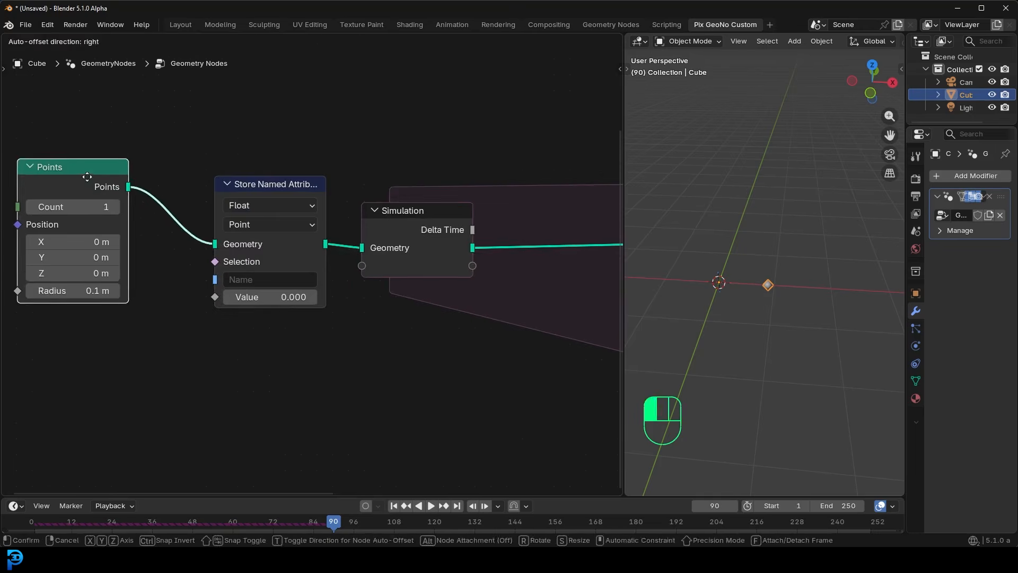
- Name the stored attribute "velocity" in the Store Named Attribute node
scroll(243, 269, "up", 1)
left_click(257, 275)
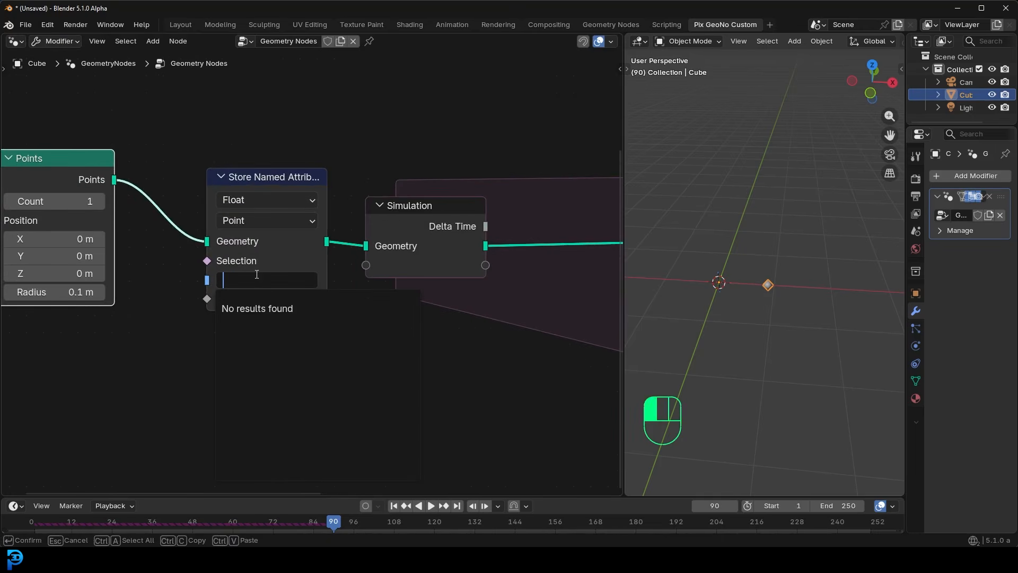
type("volicty")
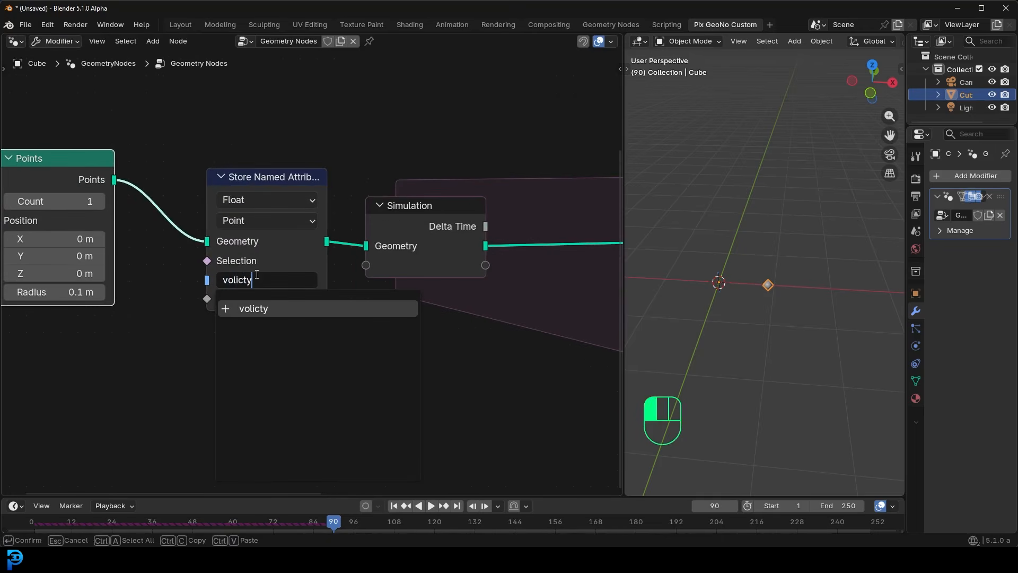
key("BackSpace")
key("BackSpace")
key("BackSpace")
key("BackSpace")
key("BackSpace")
key("BackSpace")
type("elocity")
key("Return")
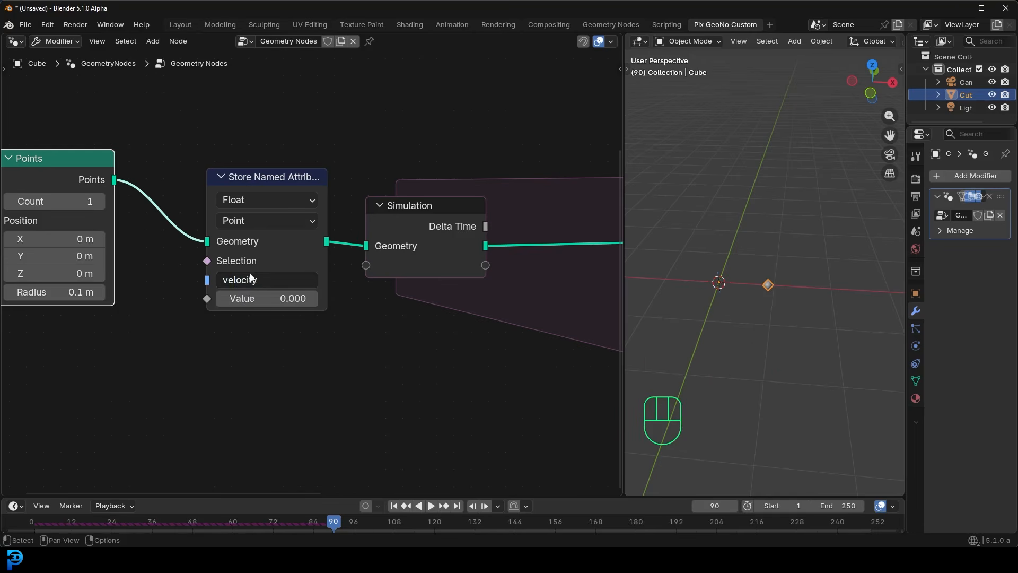
- Set the Store Named Attribute node's data type to Vector, with Point as its domain
left_click(266, 201)
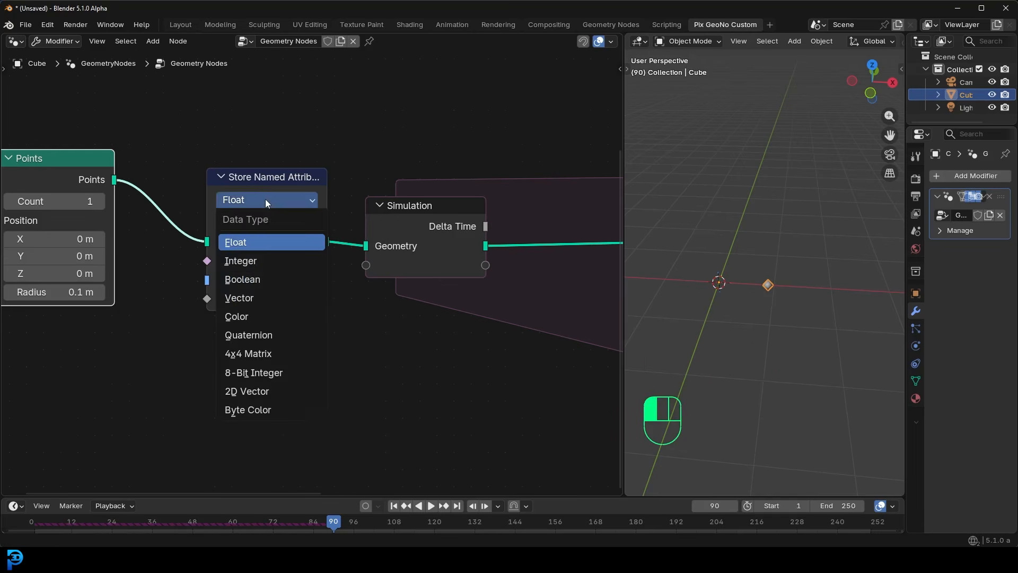
left_click(250, 298)
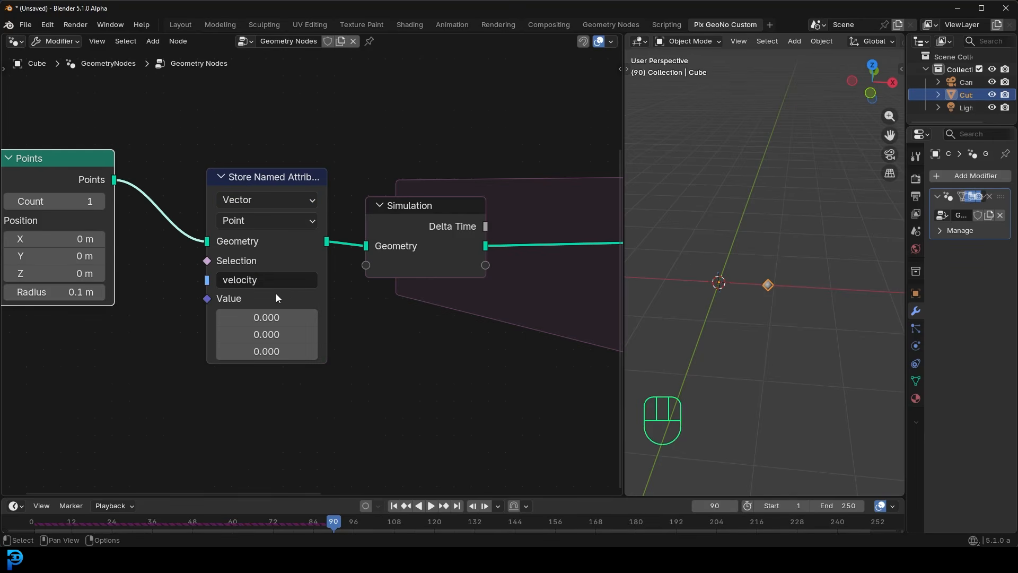
middle_click_drag(139, 213, 198, 251)
scroll(196, 249, "up", 1)
left_click_drag(88, 210, 93, 236)
left_click(310, 263)
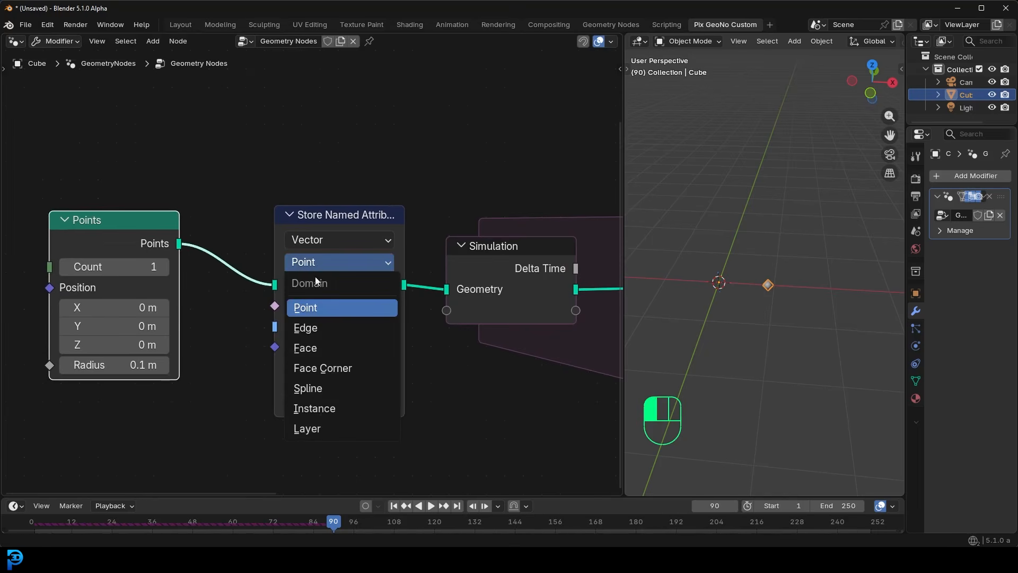
left_click(313, 307)
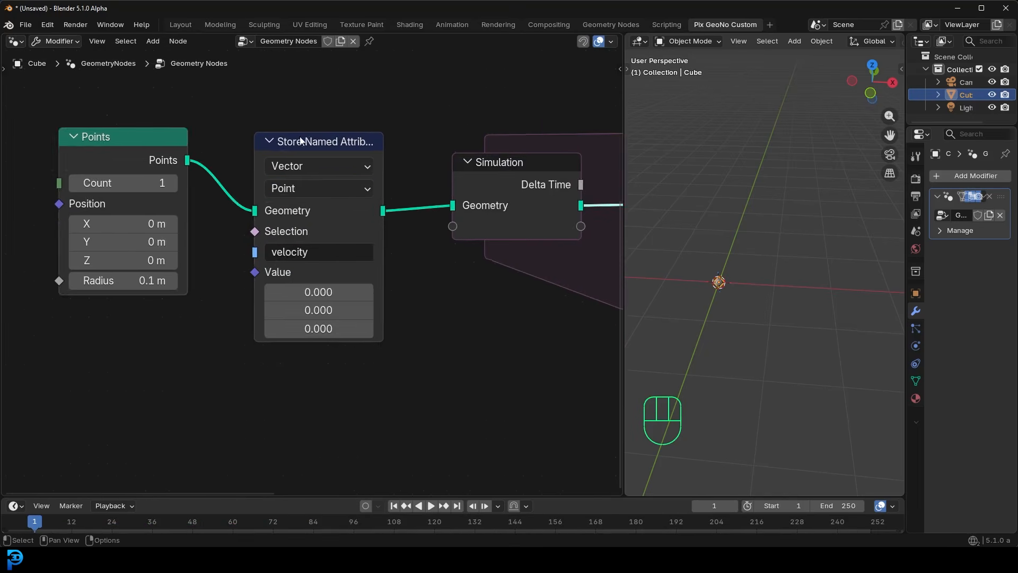
- Set the first component of the stored velocity value to 0.01
scroll(309, 138, "up", 3)
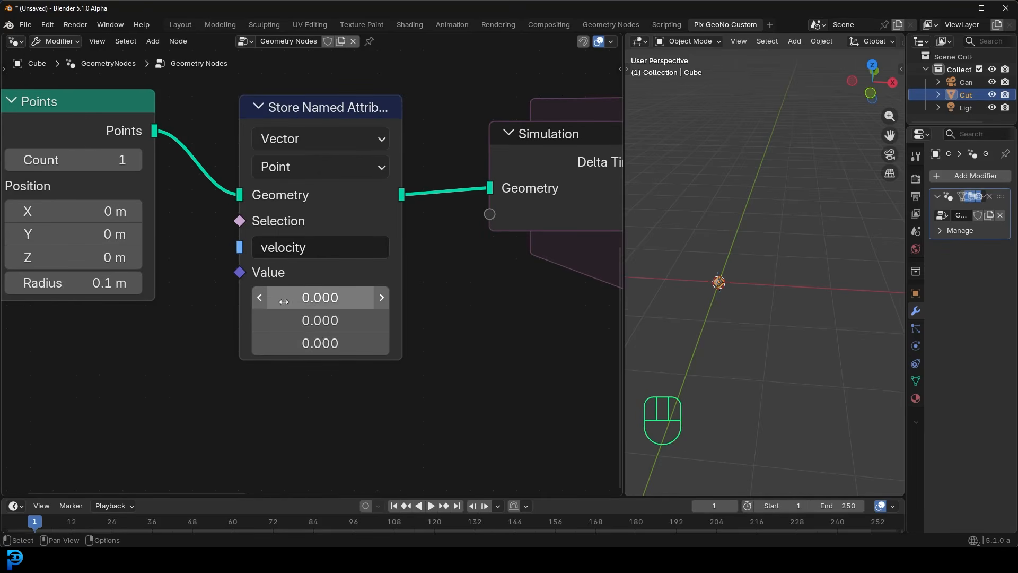
left_click(324, 298)
type(".01")
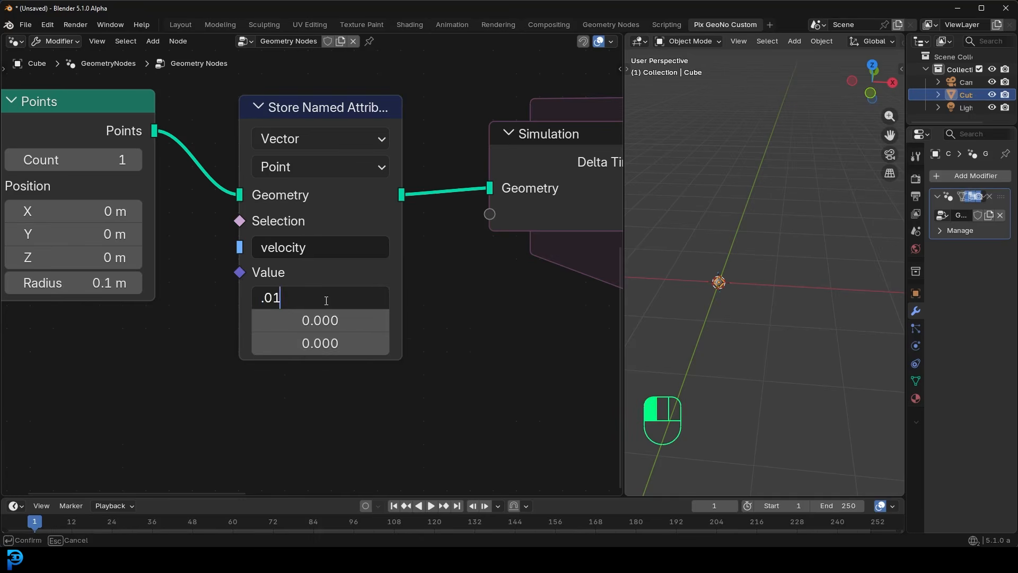
key("Return")
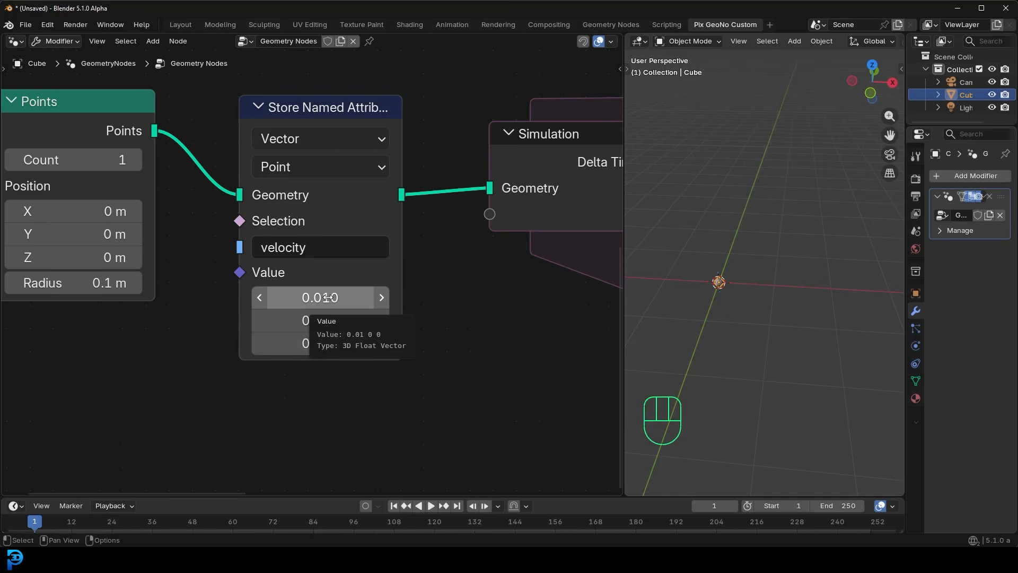
- Shift the Set Position node slightly along the Simulation zone and unmute it
scroll(471, 295, "down", 1)
middle_click_drag(471, 295, 307, 287)
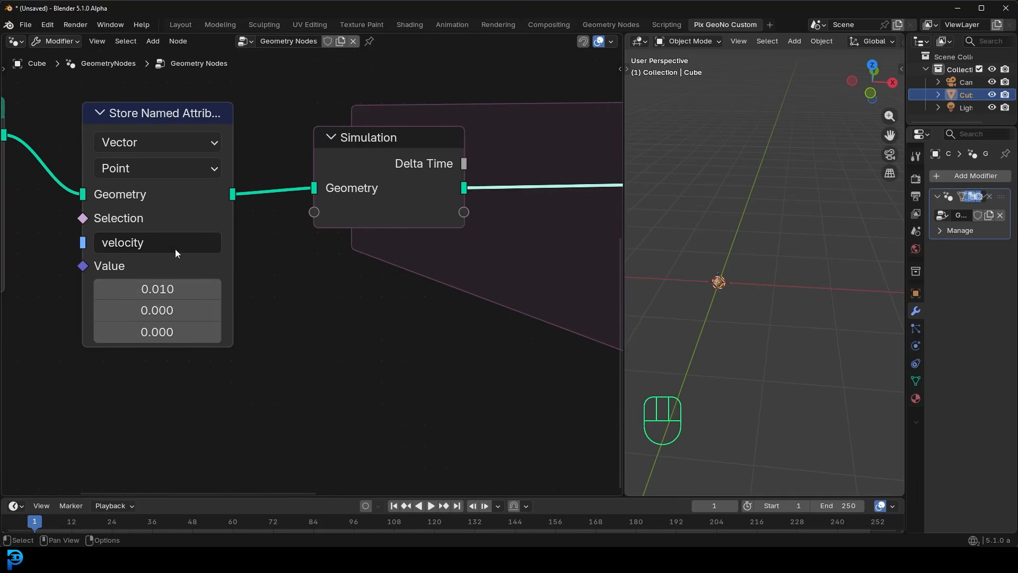
scroll(364, 309, "down", 6)
middle_click_drag(439, 303, 166, 318)
left_click_drag(303, 222, 340, 221)
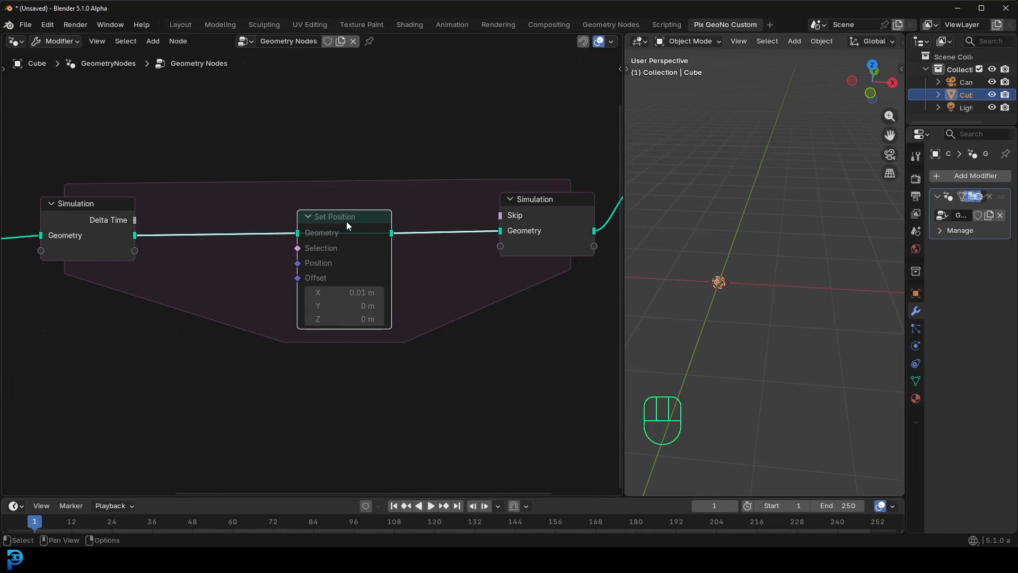
key("m")
- Feed the Set Position node's Offset from a new Named Attribute node that reads the velocity attribute
scroll(286, 286, "up", 1)
left_click_drag(295, 279, 198, 397)
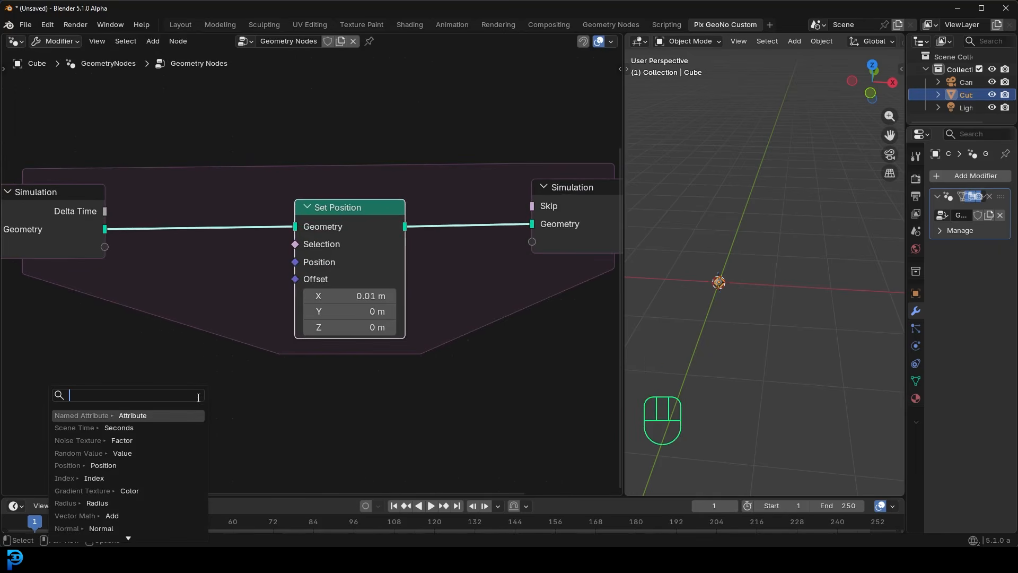
type("nbamed")
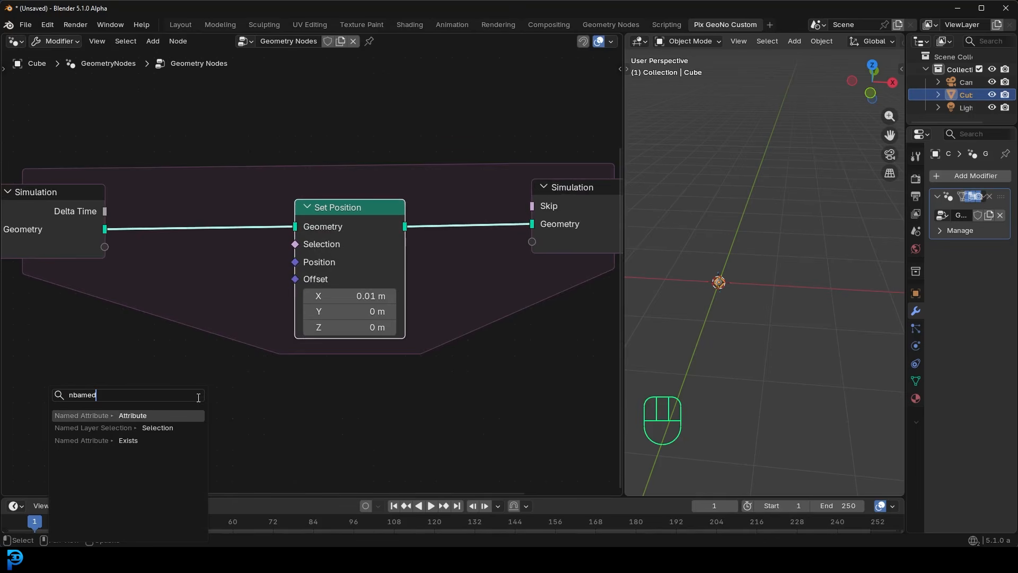
left_click(131, 415)
left_click(137, 395)
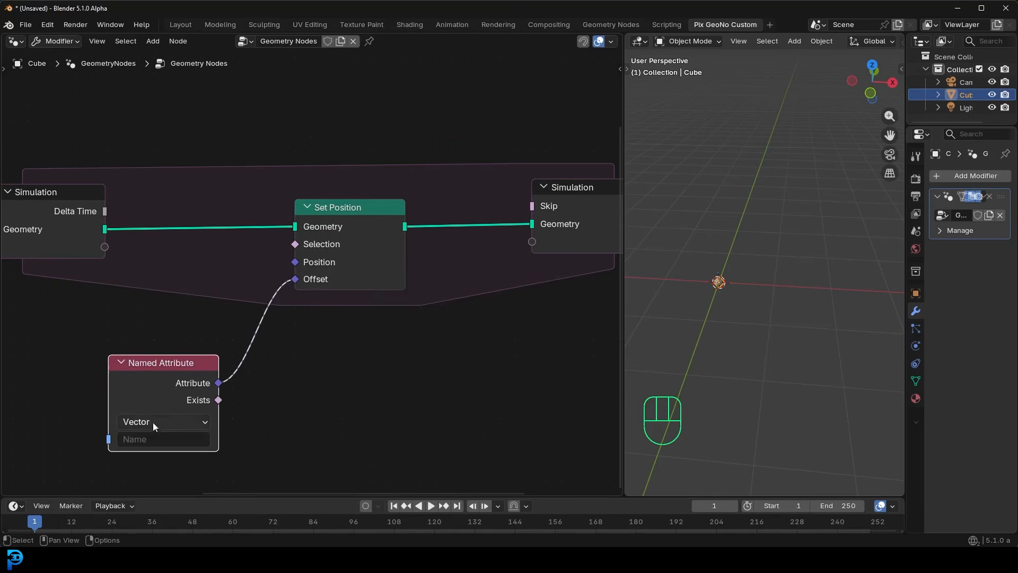
left_click(146, 442)
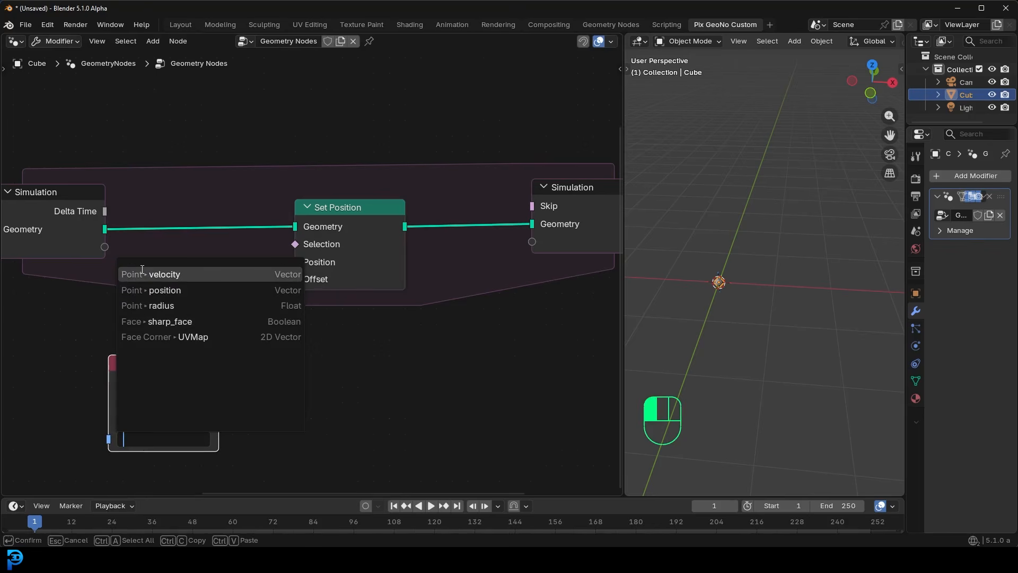
left_click(170, 274)
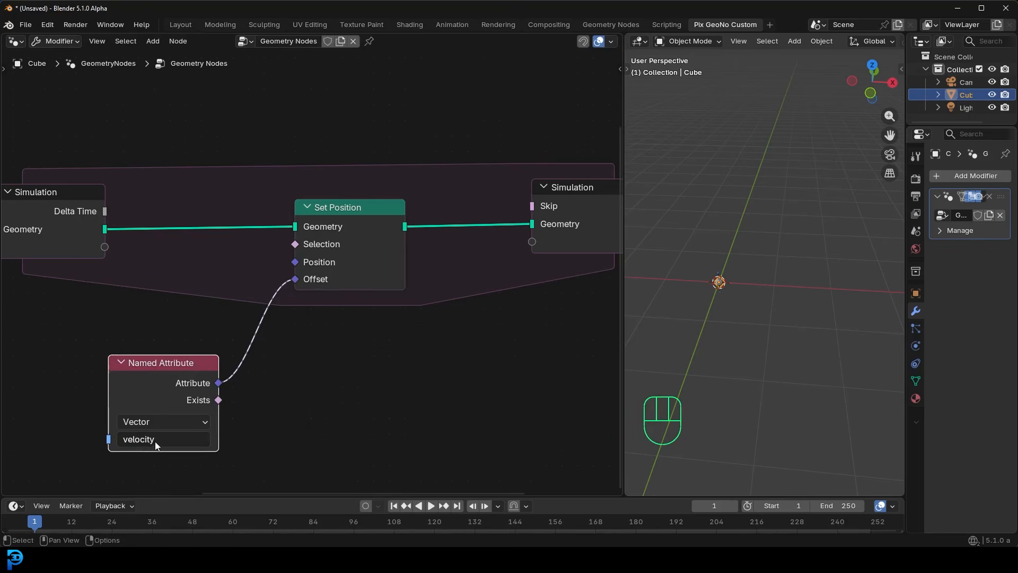
left_click(168, 372)
left_click_drag(168, 372, 168, 366)
- Review the velocity node setup and play the animation from the first frame to preview the point's motion
scroll(158, 366, "down", 2)
middle_click_drag(111, 349, 351, 351)
scroll(126, 260, "up", 3)
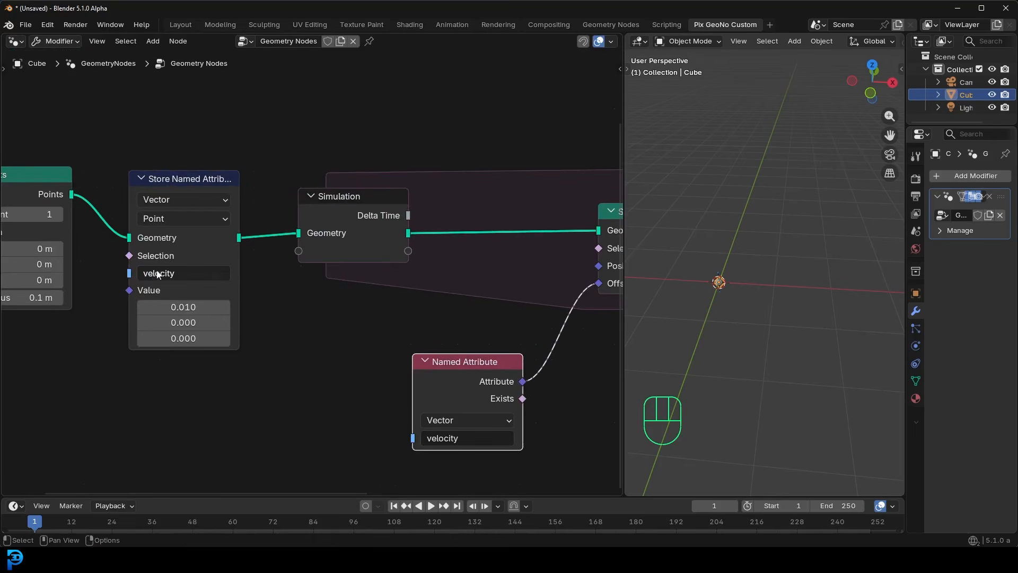
scroll(409, 340, "down", 2)
middle_click_drag(525, 319, 405, 325)
scroll(405, 325, "up", 2)
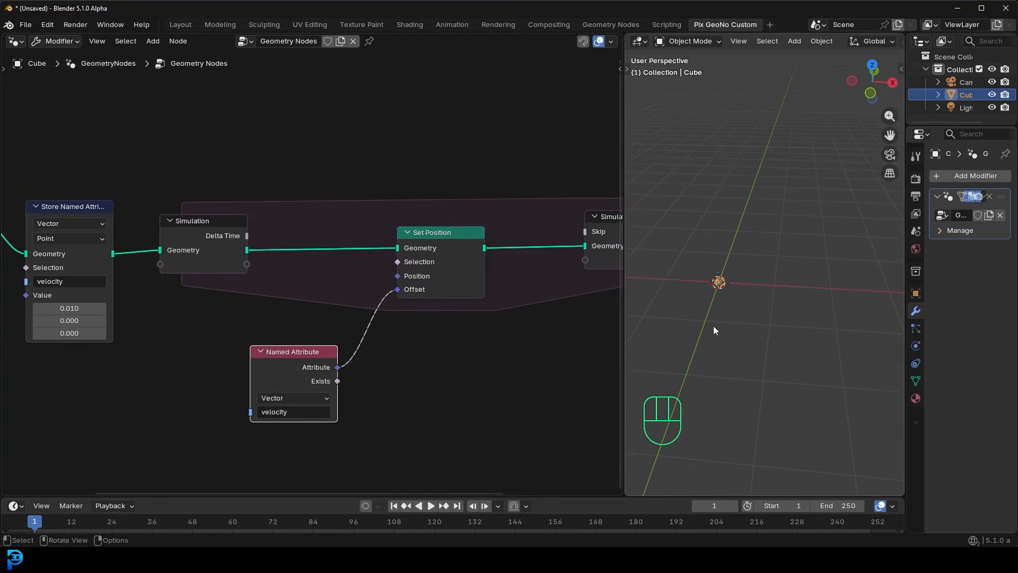
middle_click_drag(747, 302, 749, 301)
scroll(748, 301, "up", 2)
key("shift+Left")
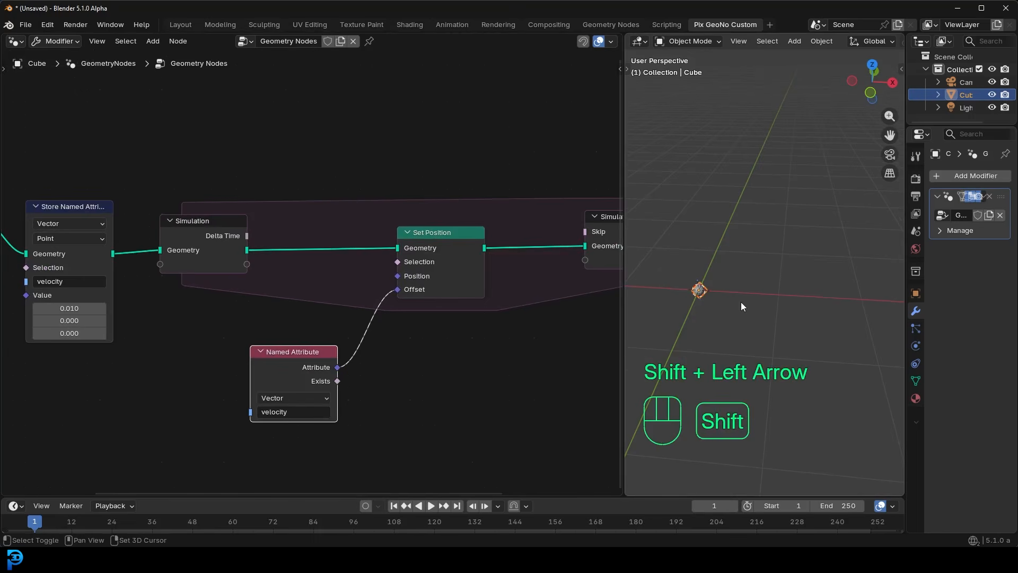
key("space")
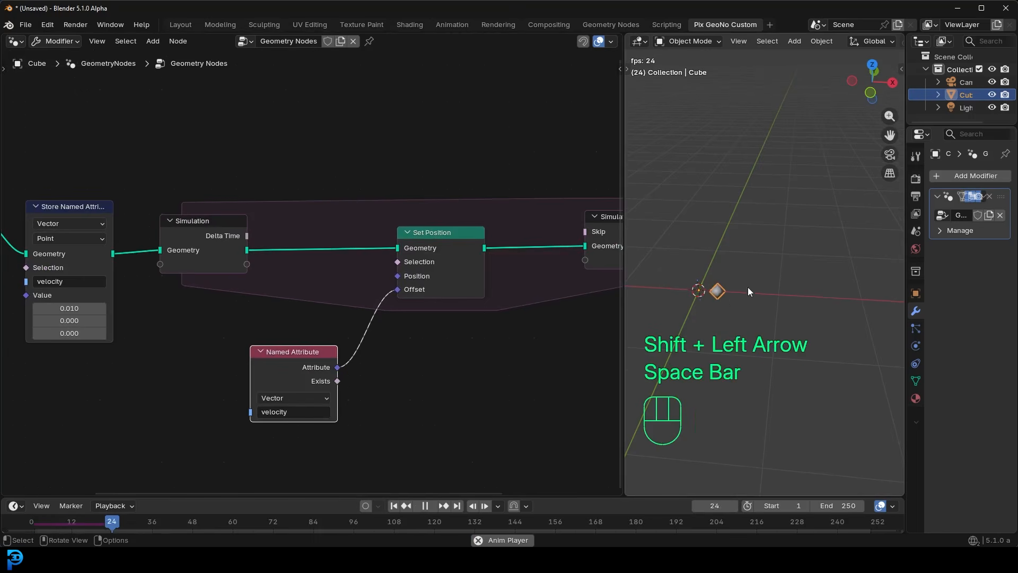
- Set the first component of the stored velocity to 0.04 in the Store Named Attribute node
scroll(237, 314, "up", 4)
middle_click_drag(236, 315, 628, 268)
scroll(379, 257, "up", 2)
left_click(379, 289)
type("0.04")
key("Return")
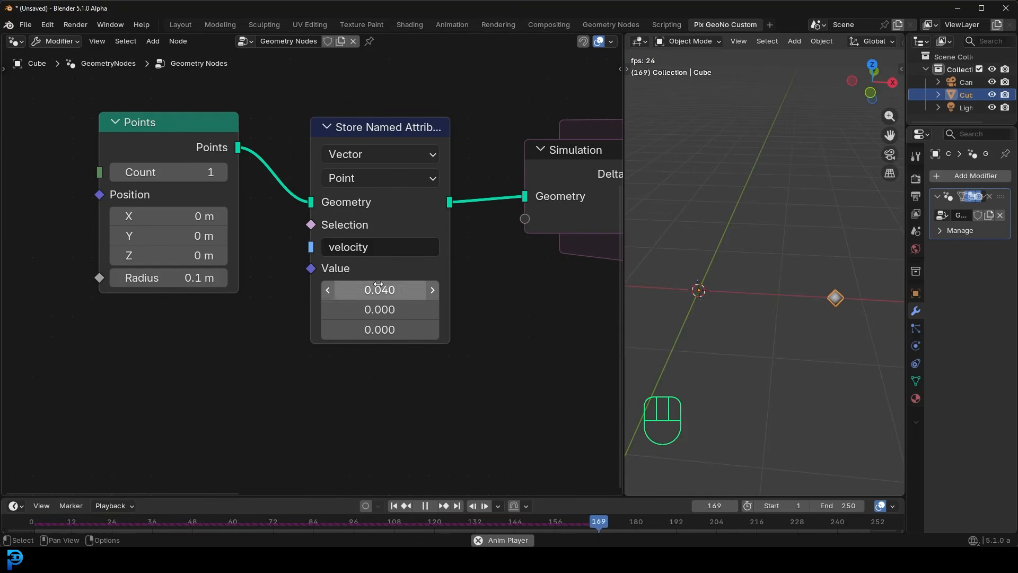
- Replay the animation from the first frame to check the point's new speed, and stop it
key("space")
key("shift+Left")
key("space")
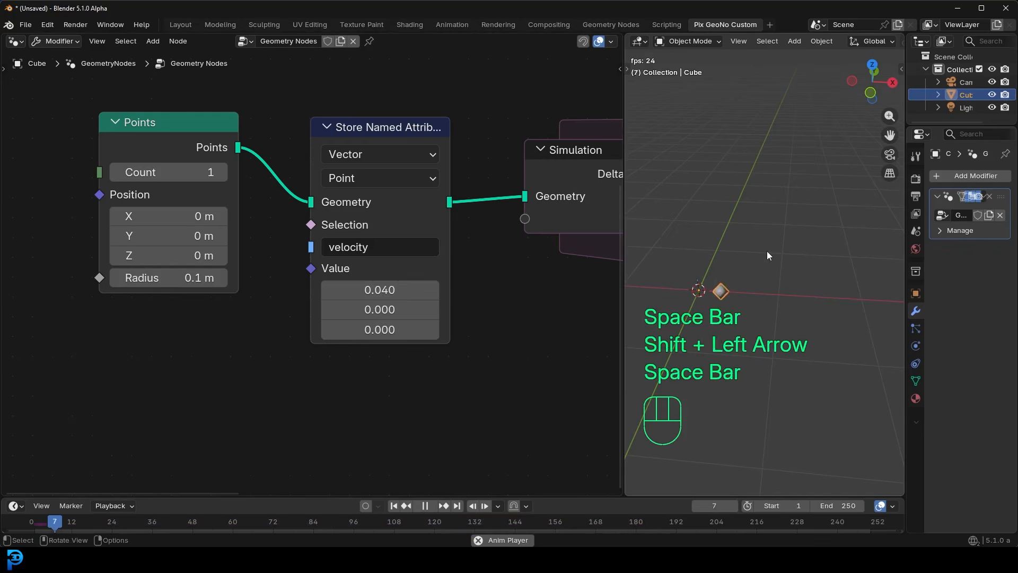
middle_click_drag(778, 275, 755, 278, "shift")
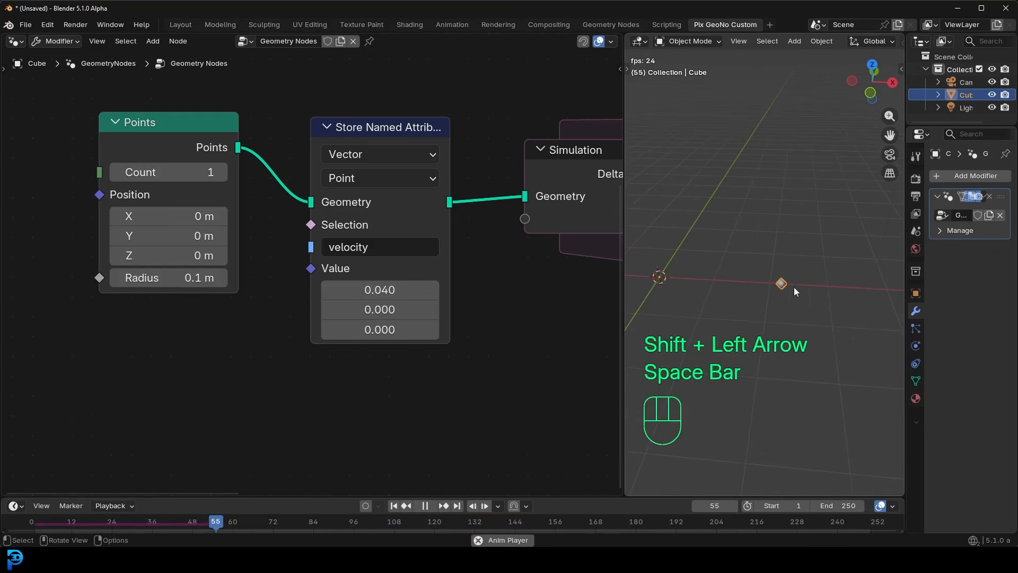
key("space")
- Enlarge the 3D viewport by narrowing the node editor
scroll(852, 300, "down", 1)
scroll(482, 269, "down", 2)
middle_click_drag(481, 269, 244, 269)
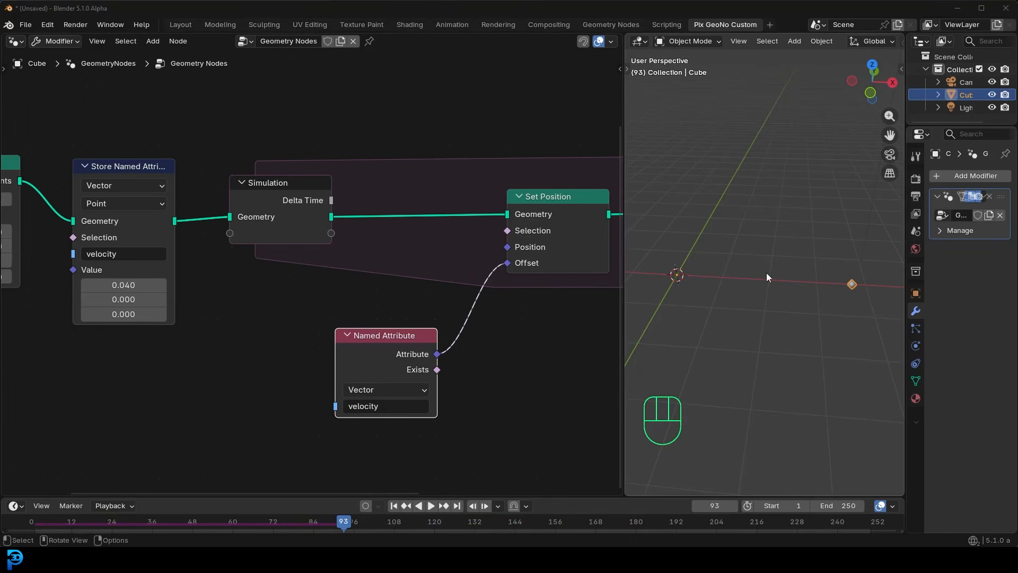
middle_click_drag(767, 277, 687, 246, "shift")
scroll(700, 252, "down", 2)
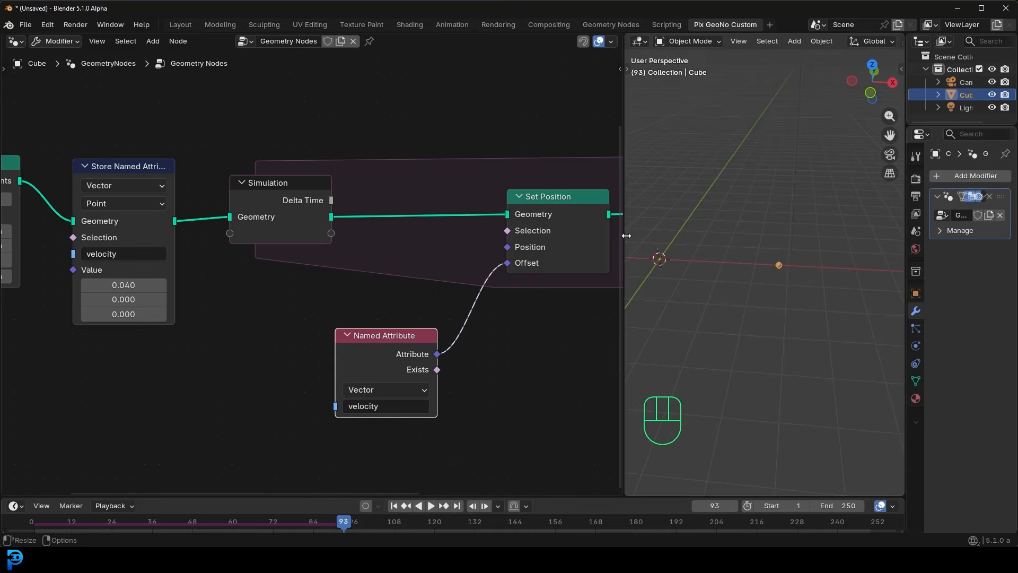
left_click_drag(624, 233, 395, 234)
- Add a mesh plane and move it along the X axis, ahead of the moving point
key("shift+a")
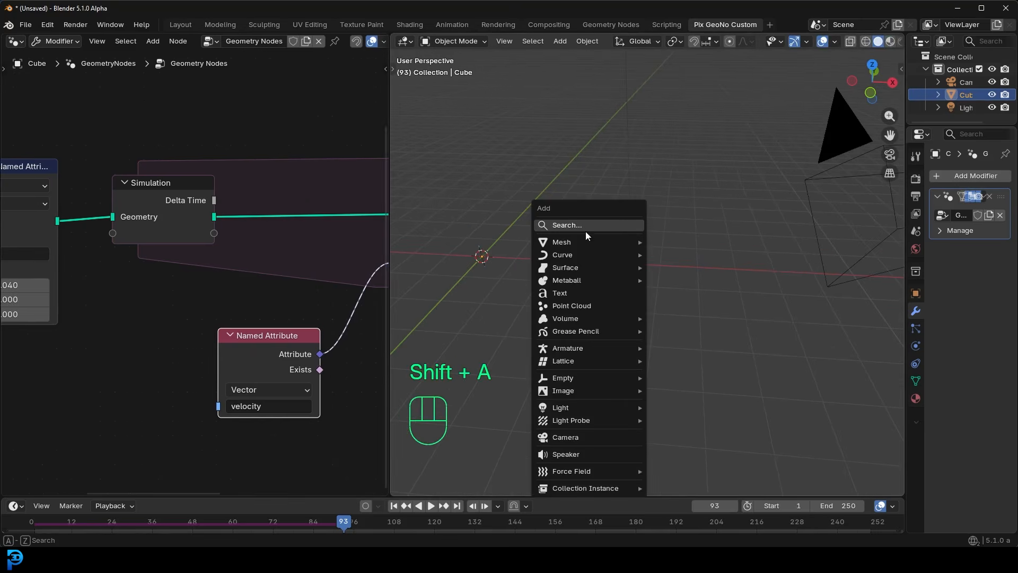
mouse_move(577, 242)
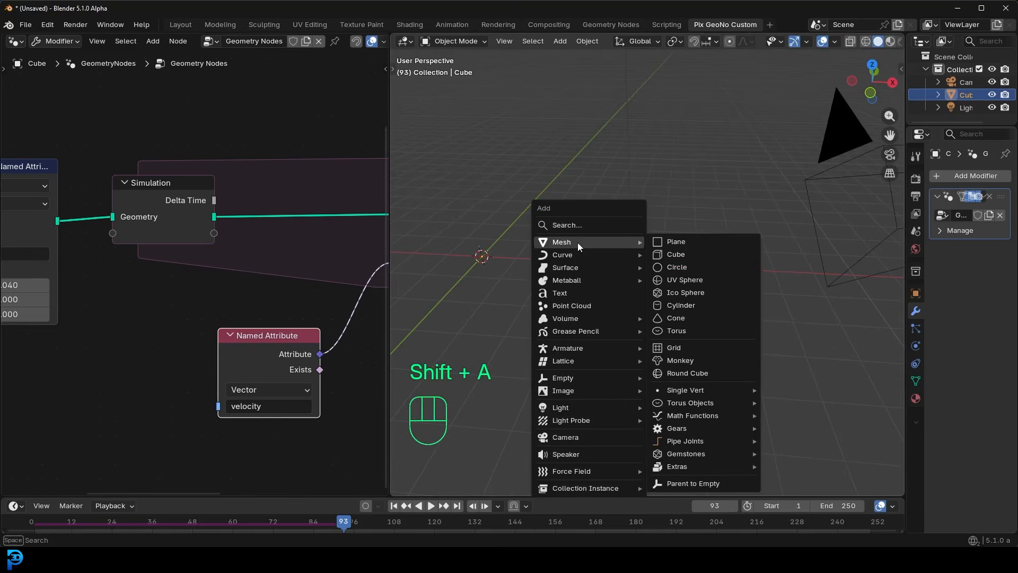
left_click(689, 242)
key("g")
key("x")
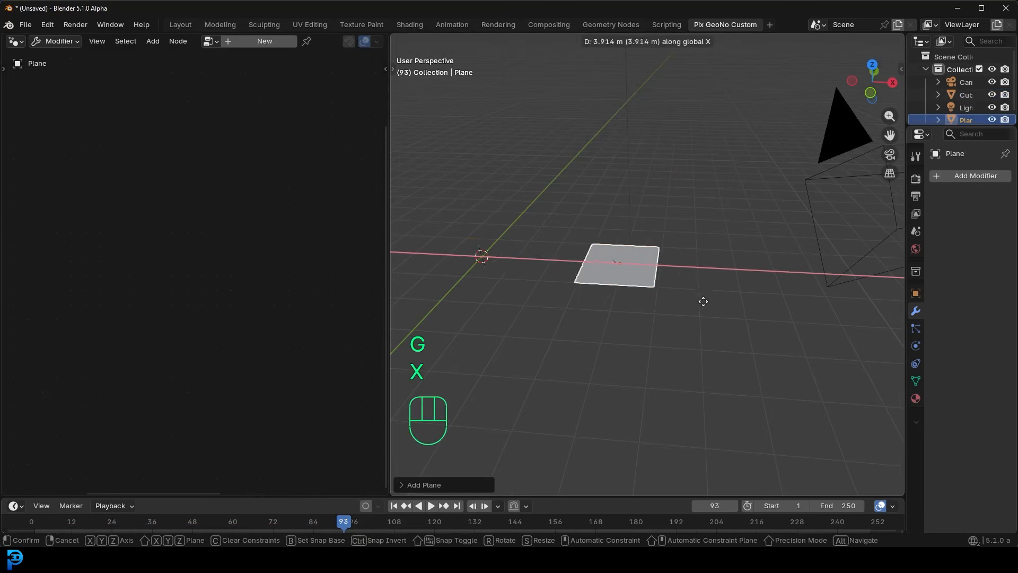
left_click(747, 318)
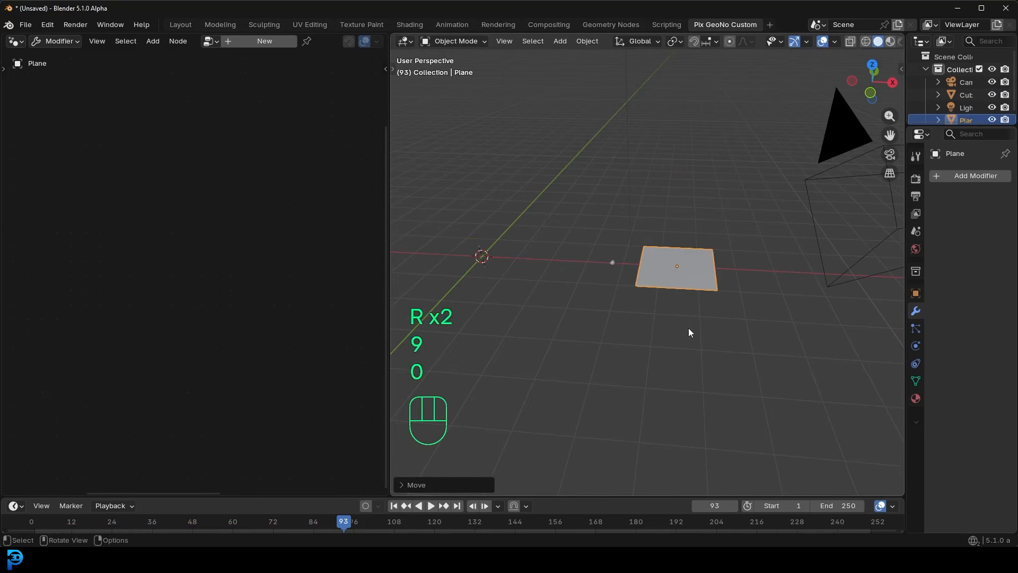
- Rotate the plane 90 degrees about the Y axis so it stands across the point's path
key("r")
key("y")
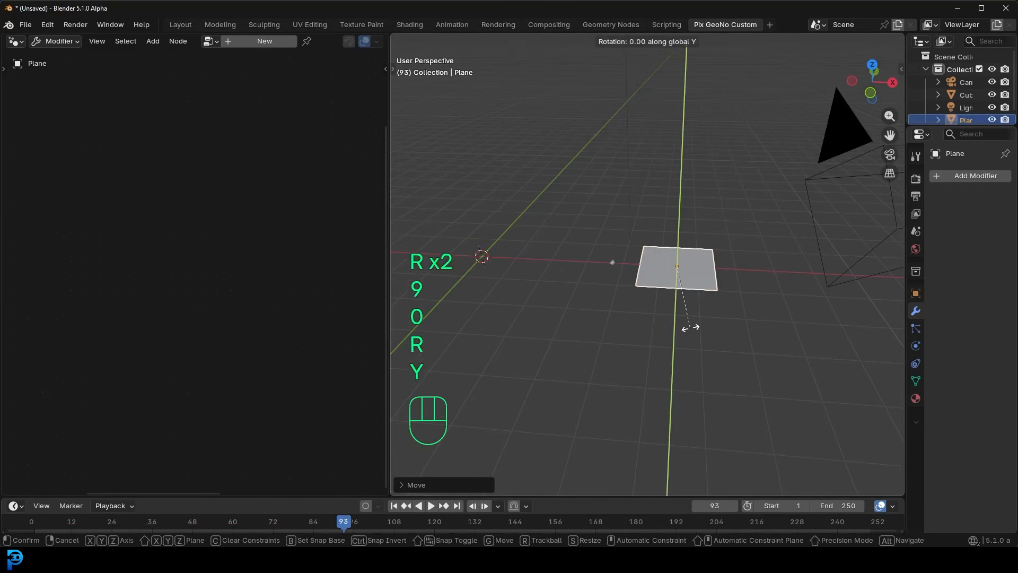
key("9")
key("0")
key("Return")
- Play the animation to watch the point travel toward the plane, stop it, and return to the first frame
middle_click_drag(685, 323, 692, 260)
key("space")
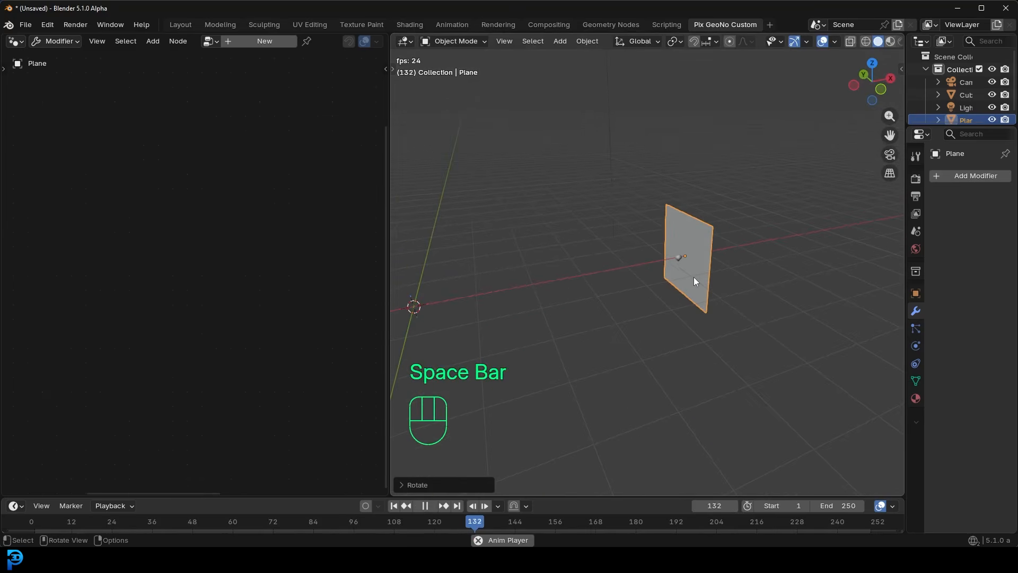
key("space")
middle_click_drag(733, 260, 683, 268)
key("shift+Left")
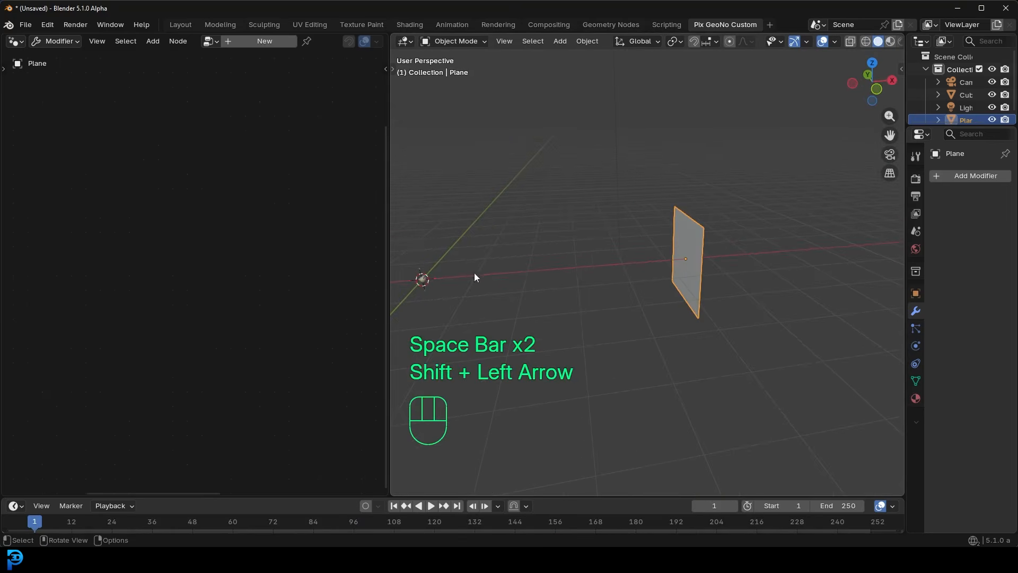
- Select the cube and spread the Simulation input and Set Position nodes apart to make room between them
left_click(425, 279)
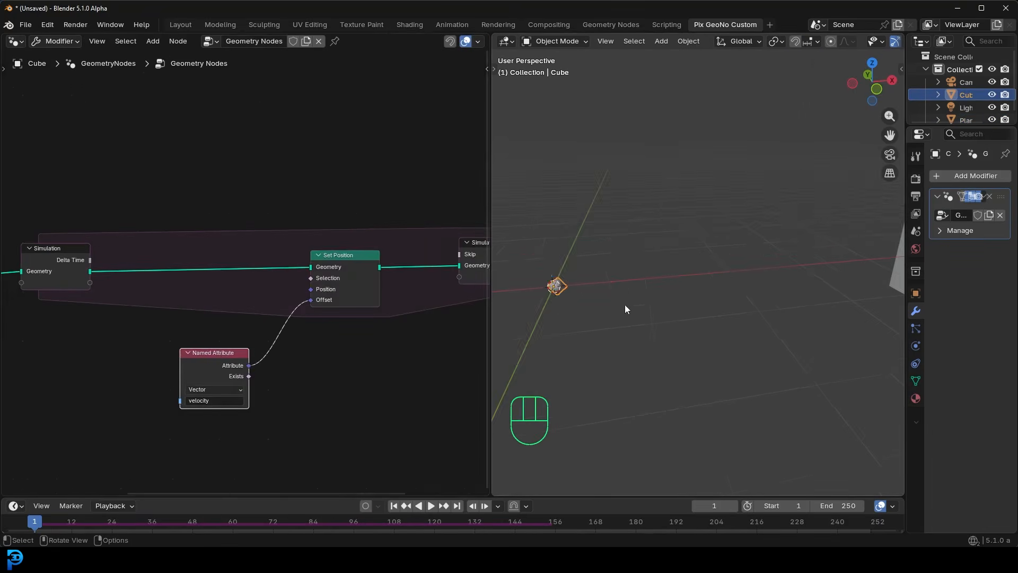
scroll(711, 288, "down", 2)
middle_click_drag(351, 273, 419, 279)
scroll(419, 279, "up", 1)
left_click_drag(87, 253, 74, 254)
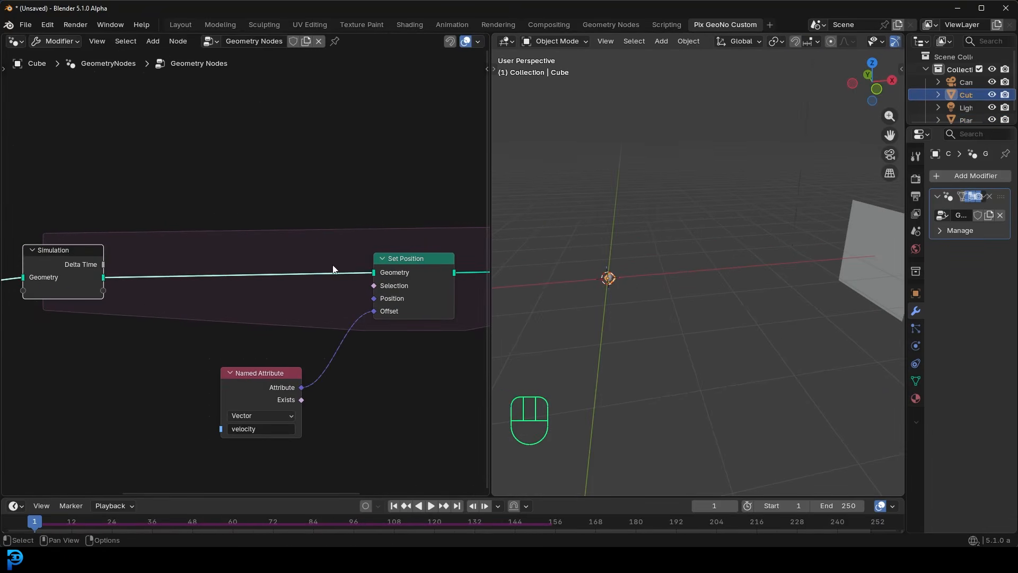
left_click_drag(424, 263, 435, 265)
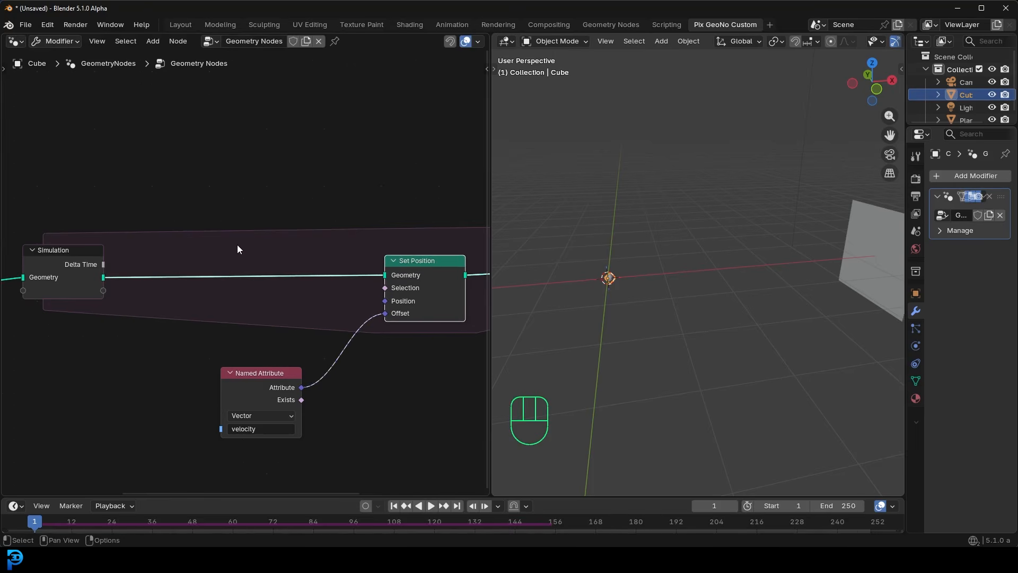
scroll(180, 311, "up", 1)
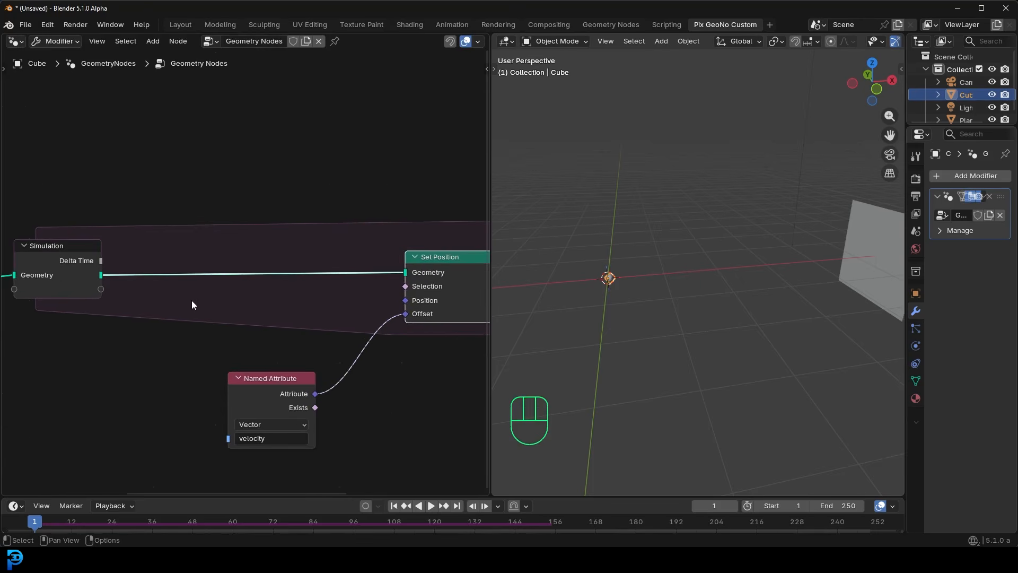
middle_click_drag(275, 223, 284, 224)
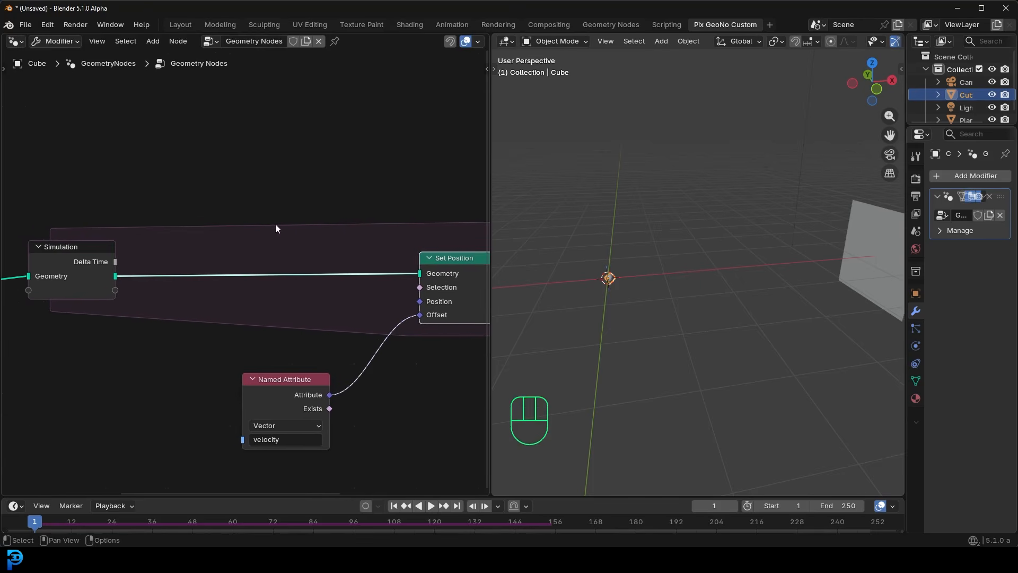
- Insert a Store Named Attribute node on the geometry link between the Simulation input and Set Position
key("shift+a")
left_click(209, 111)
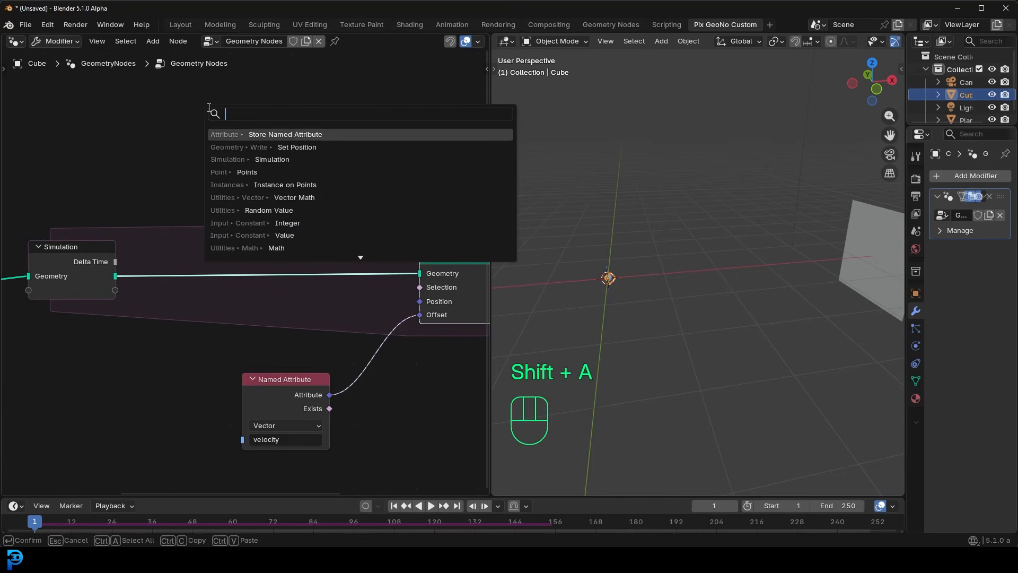
type("store")
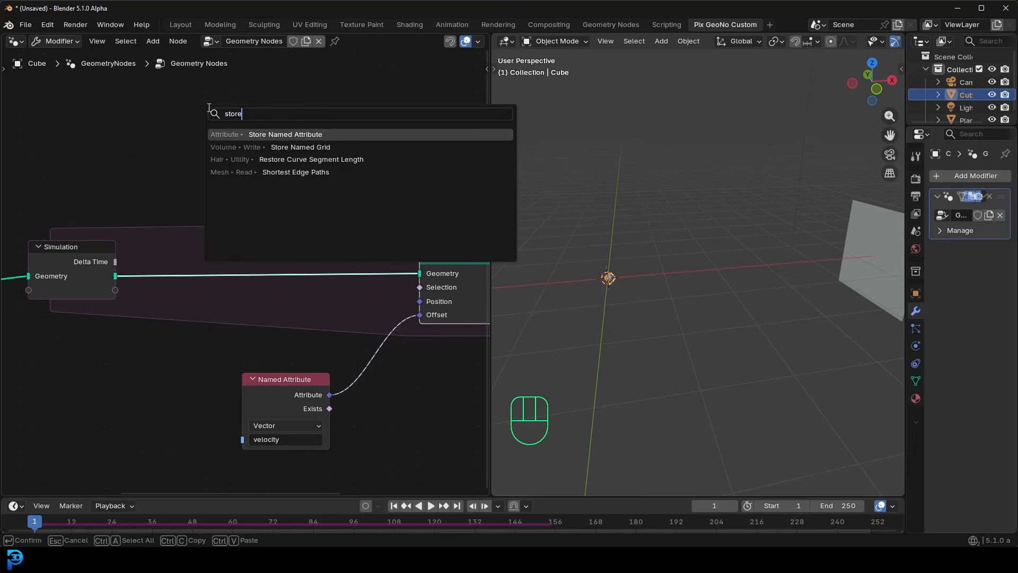
key("Return")
left_click(245, 241)
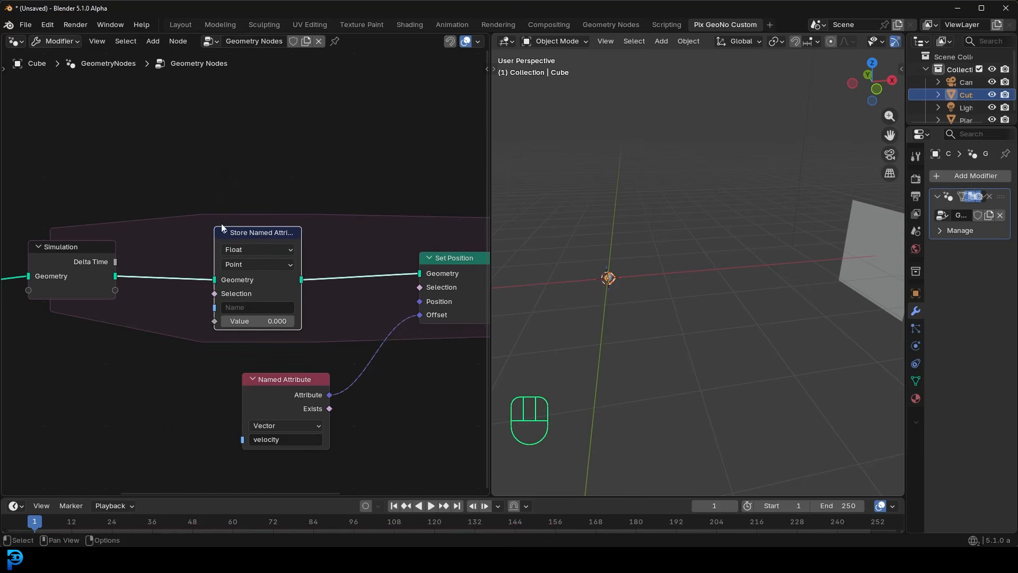
- Set the new Store Named Attribute node to Vector with the name velocity, and move the Named Attribute node clear below it
left_click(244, 249)
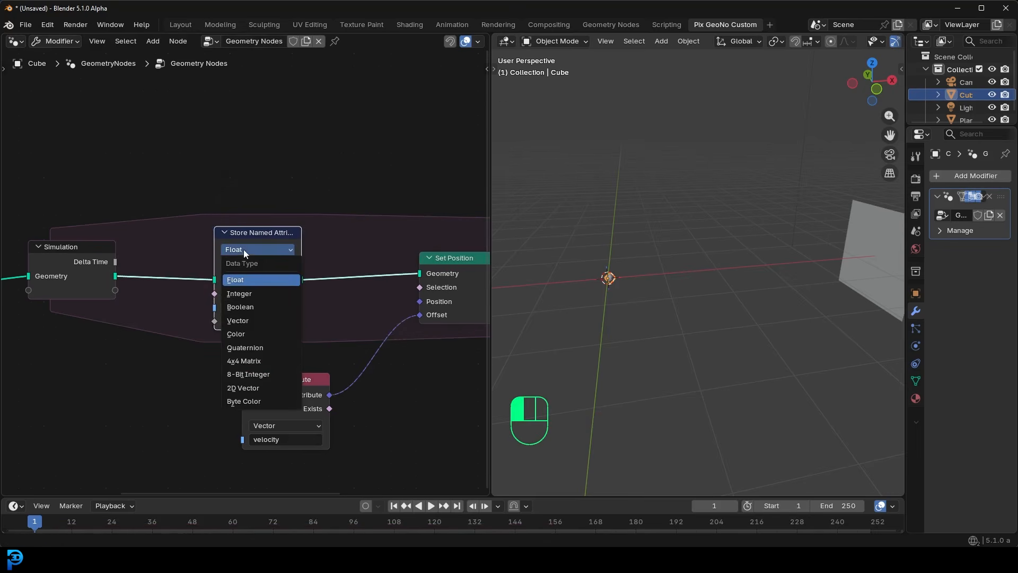
left_click(246, 319)
middle_click_drag(309, 319, 353, 267)
scroll(354, 268, "up", 3)
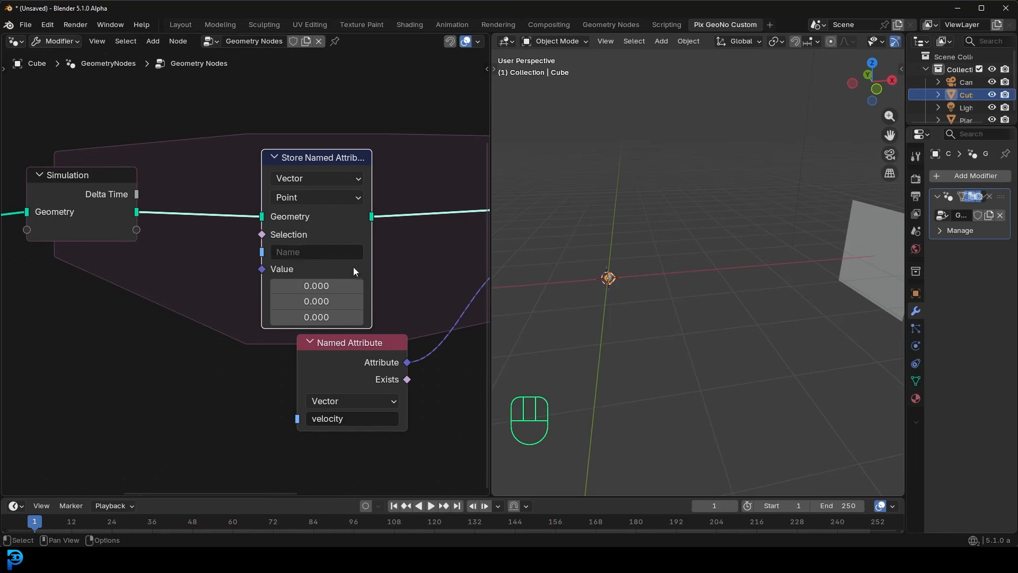
left_click(307, 251)
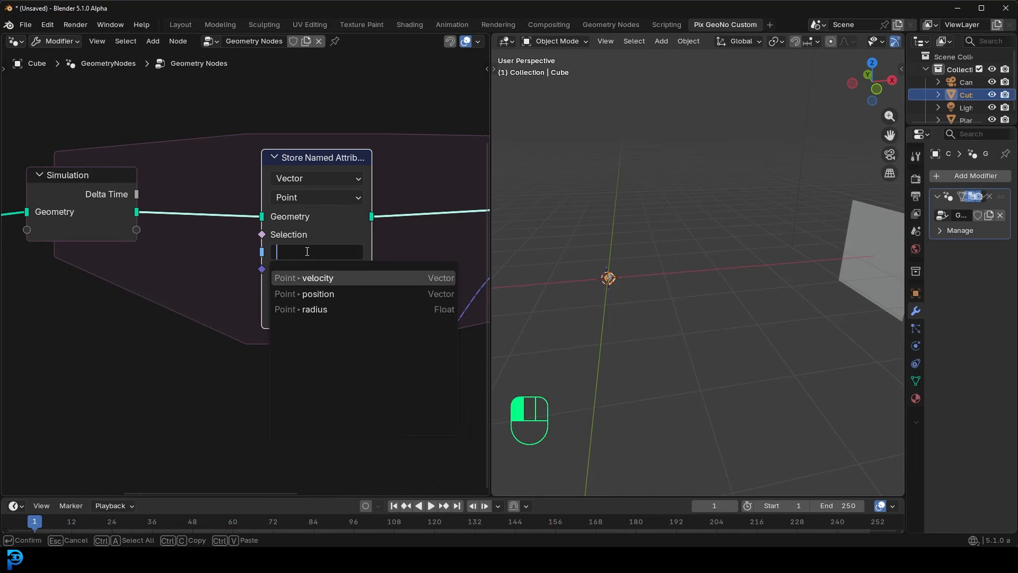
left_click(318, 278)
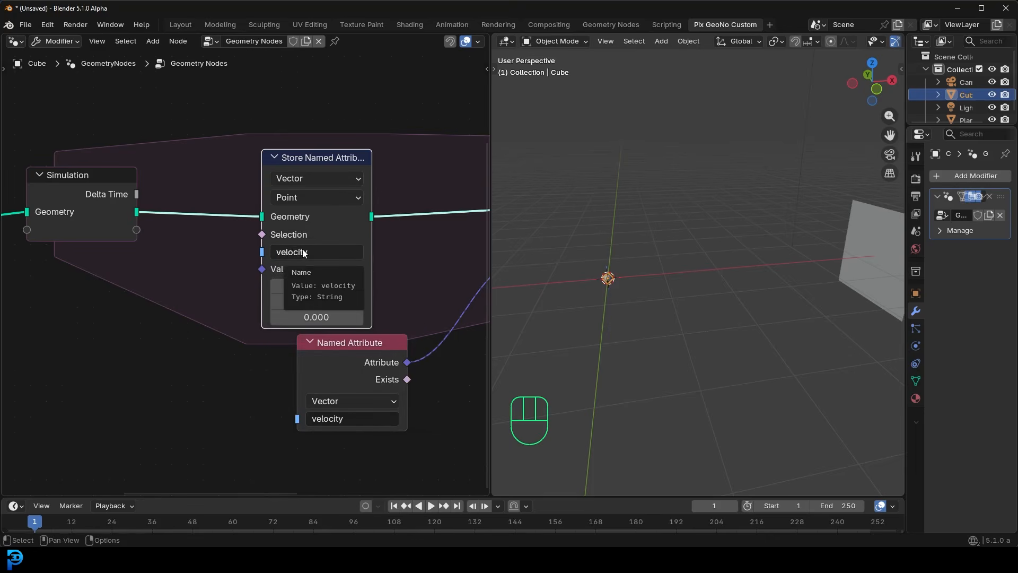
left_click_drag(341, 347, 353, 366)
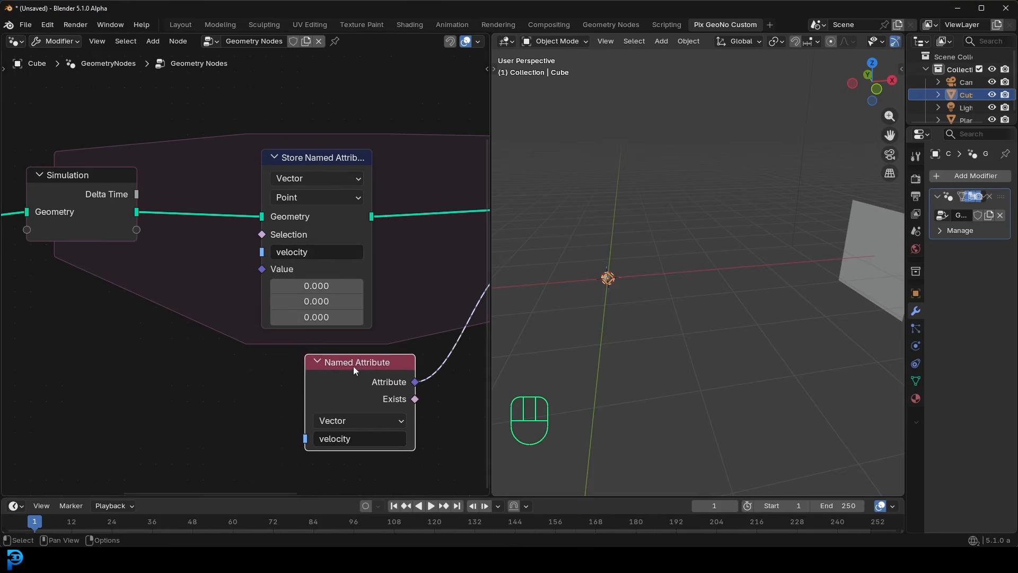
- Enlarge the outliner, add the Plane to the node tree as an Object Info node set to Relative, and reselect the cube
left_click_drag(908, 169, 845, 170)
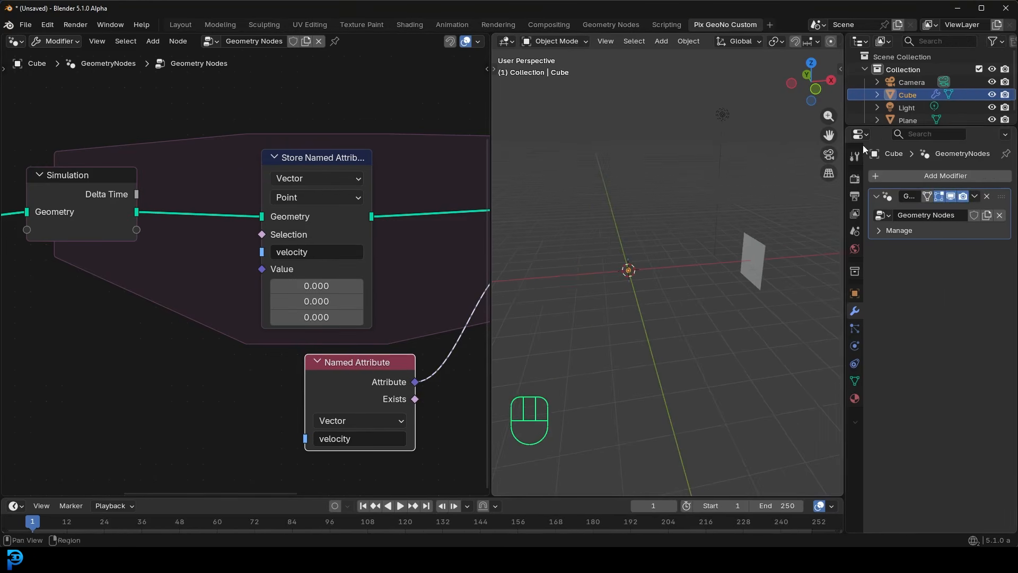
left_click_drag(887, 128, 888, 177)
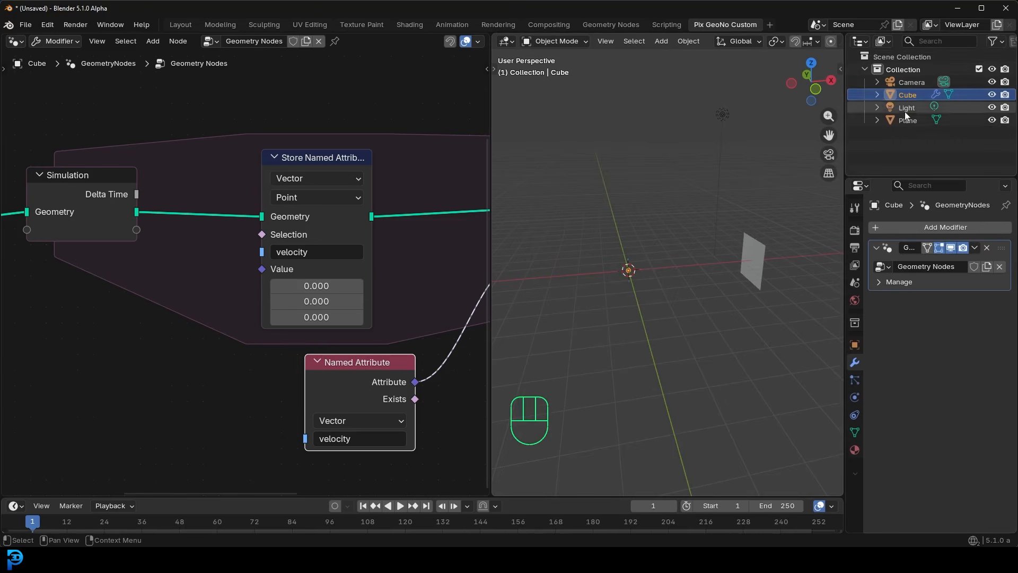
left_click_drag(909, 120, 184, 442)
scroll(212, 439, "down", 6)
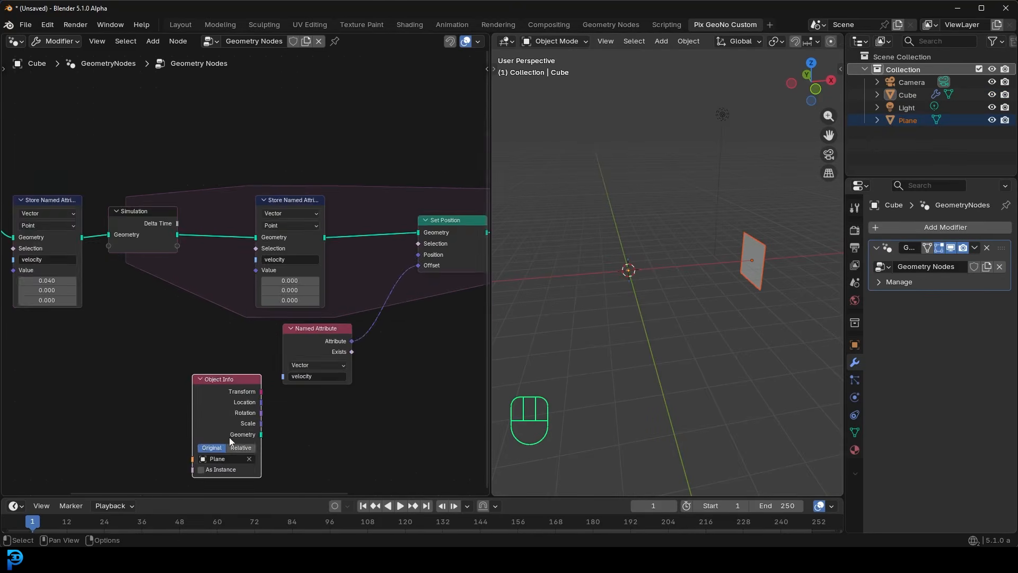
middle_click_drag(221, 438, 247, 338)
scroll(256, 331, "up", 4)
left_click(267, 376)
left_click_drag(253, 299, 108, 349)
middle_click_drag(108, 349, 204, 264)
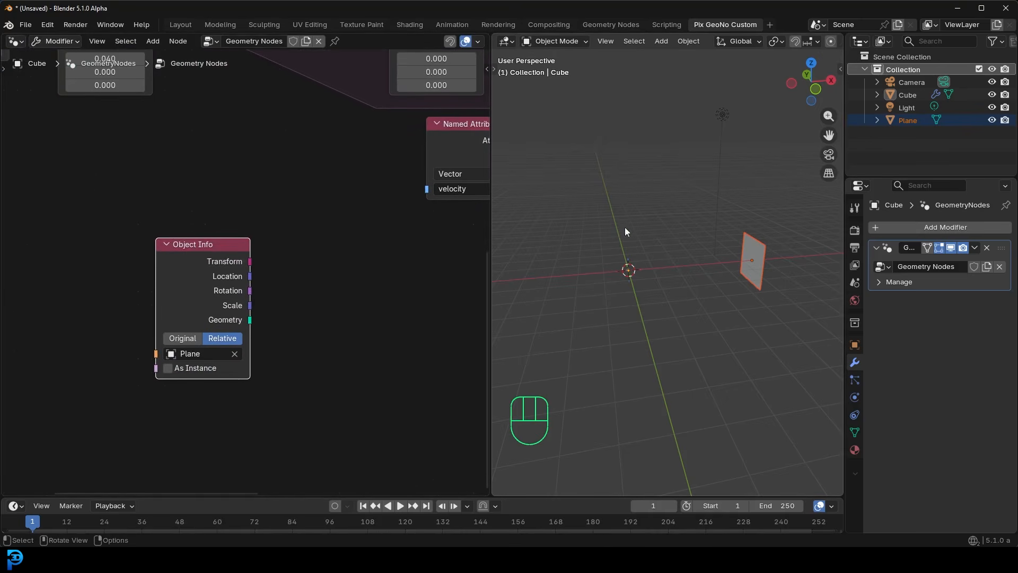
left_click(631, 273)
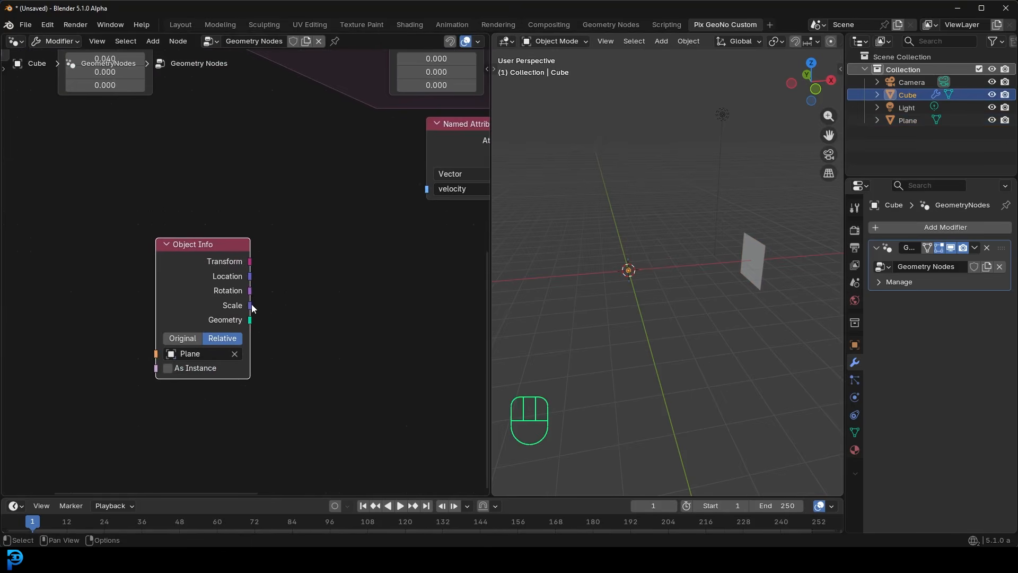
- Add a Raycast node and connect the plane's Object Info Geometry output to its Target Geometry input
middle_click_drag(279, 291, 265, 296)
left_click_drag(175, 269, 144, 275)
key("shift+a")
type("rayc")
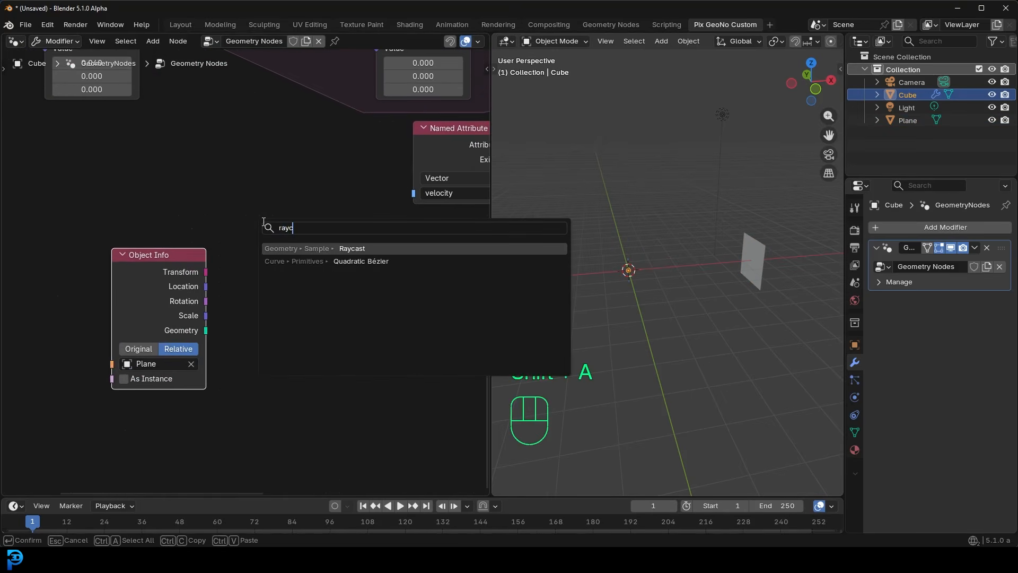
left_click(335, 248)
left_click(265, 194)
left_click_drag(162, 259, 145, 242)
left_click_drag(283, 247, 274, 254)
left_click_drag(188, 312, 260, 329)
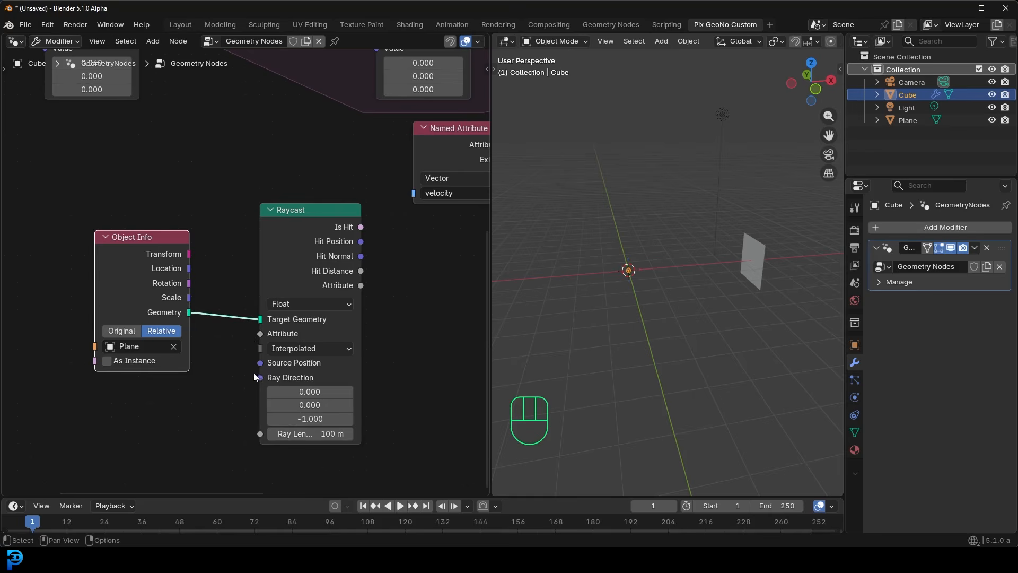
- Feed the Raycast node's Ray Direction from a new vector Named Attribute node reading velocity, placed below Object Info
middle_click_drag(367, 192, 313, 374)
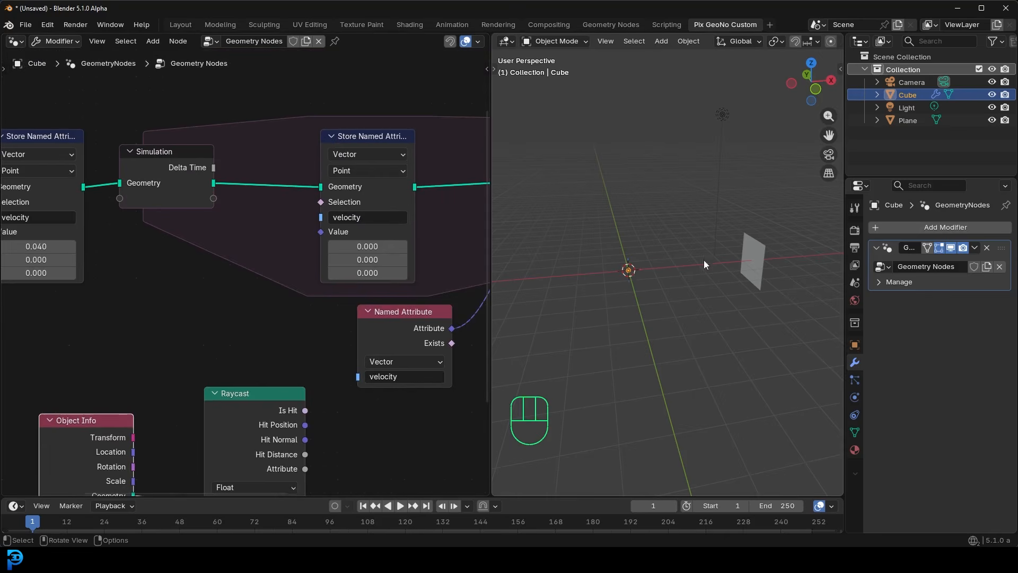
scroll(262, 255, "down", 2)
middle_click_drag(183, 374, 286, 248)
scroll(267, 284, "up", 10)
middle_click_drag(301, 378, 236, 197)
scroll(257, 367, "down", 2)
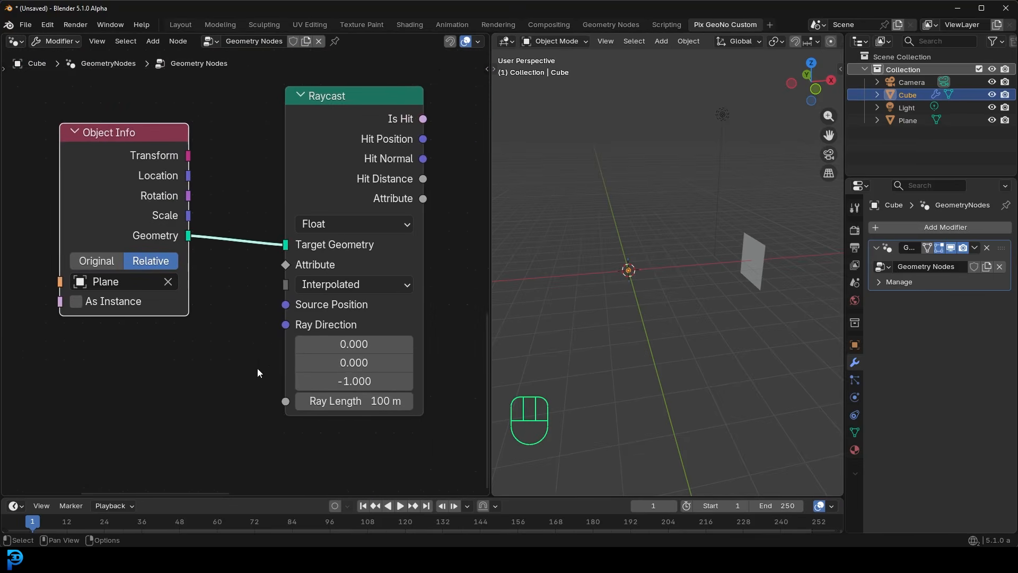
middle_click_drag(256, 367, 298, 364)
left_click_drag(331, 327, 164, 380)
type("name")
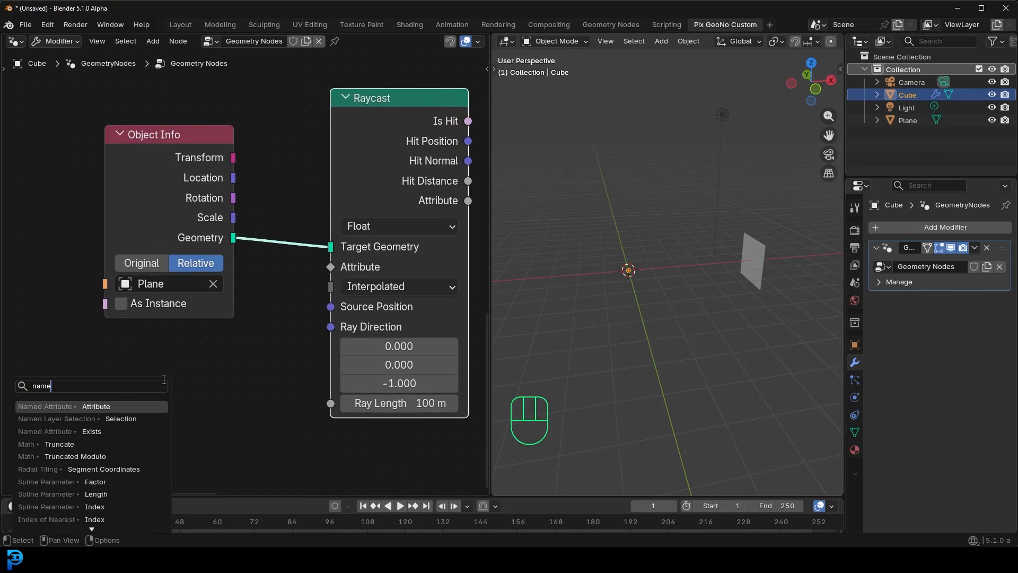
left_click(89, 401)
left_click(111, 415)
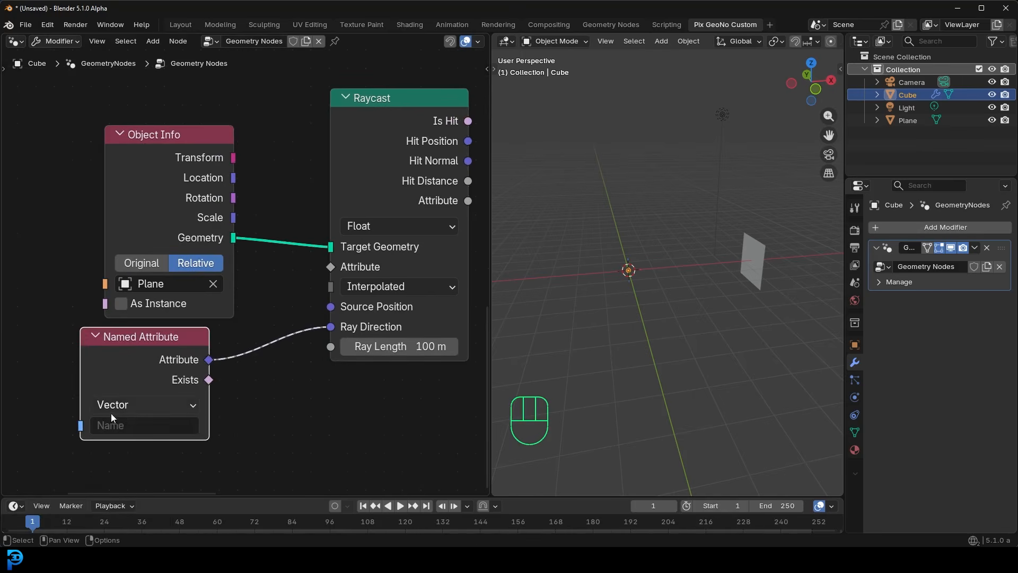
left_click(119, 424)
left_click(155, 232)
left_click_drag(158, 347, 118, 352)
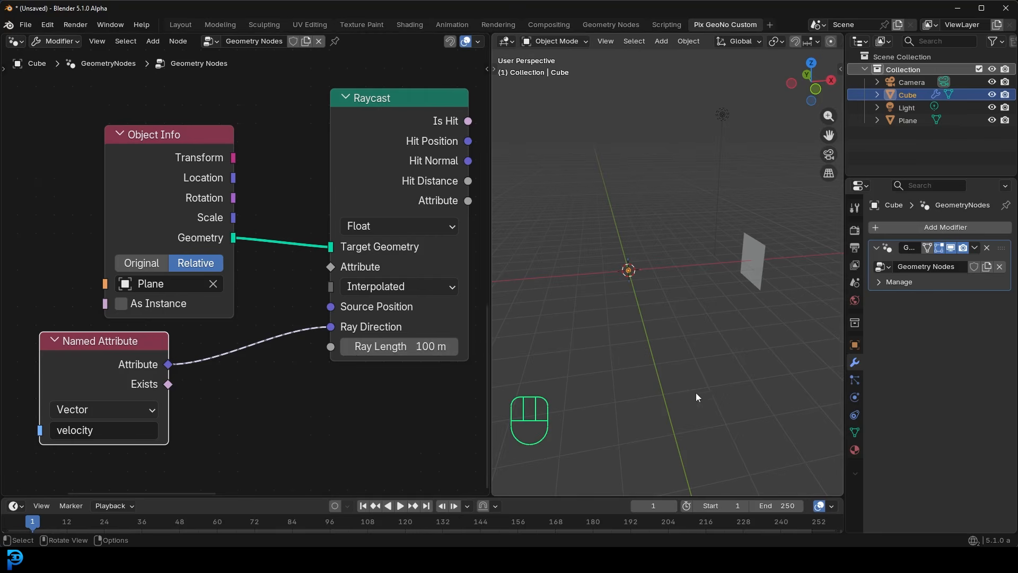
- Add a vector math Length node that takes the velocity attribute and drives the Raycast node's Ray Length
middle_click_drag(233, 358, 235, 316)
key("shift+a")
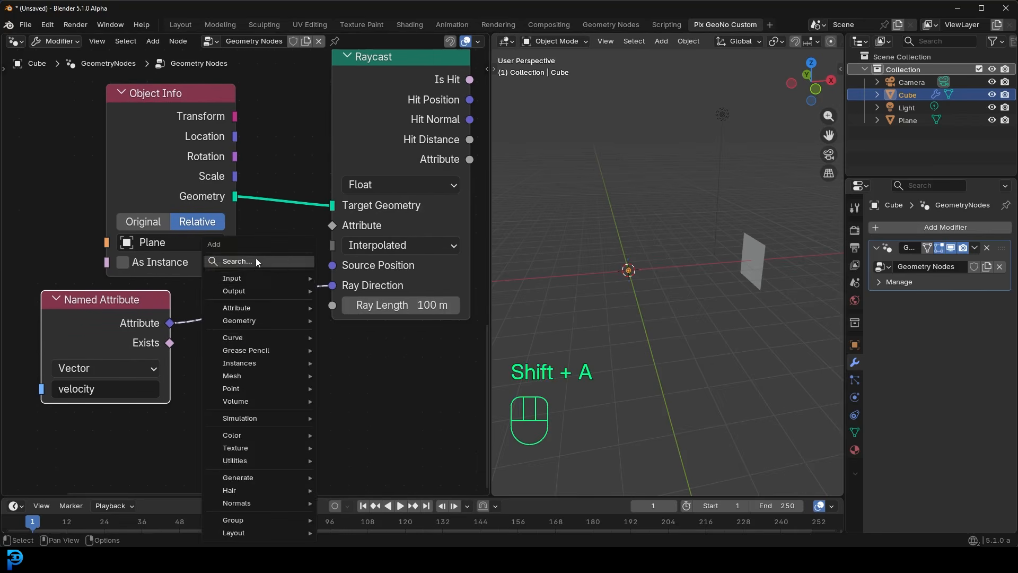
left_click(255, 258)
type("lengh")
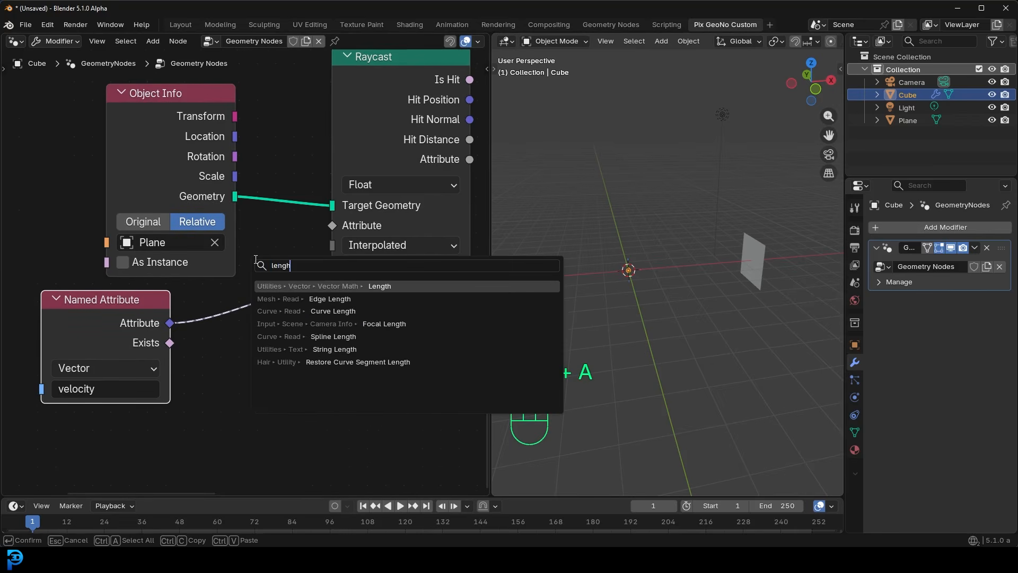
left_click(338, 286)
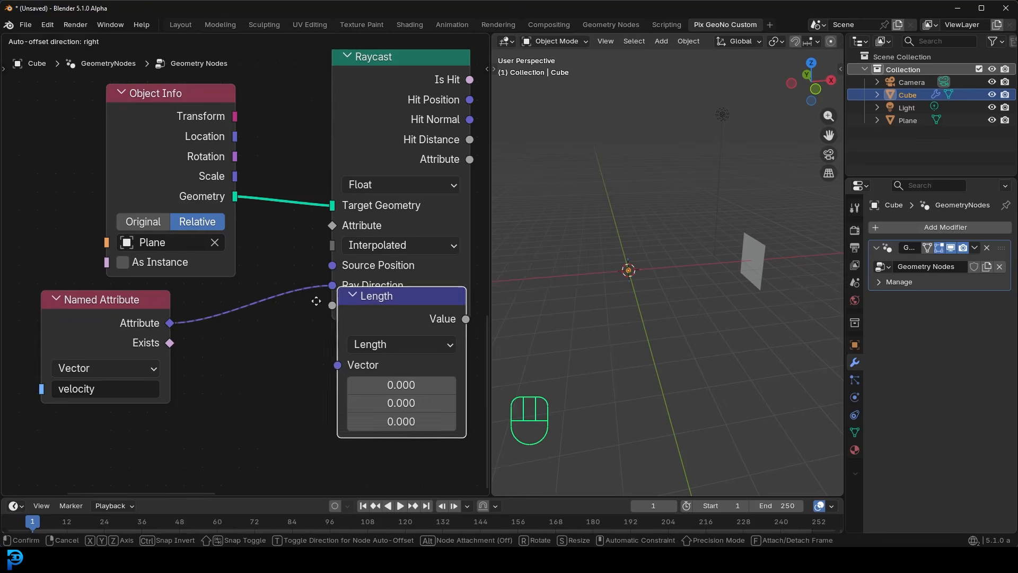
left_click(211, 335)
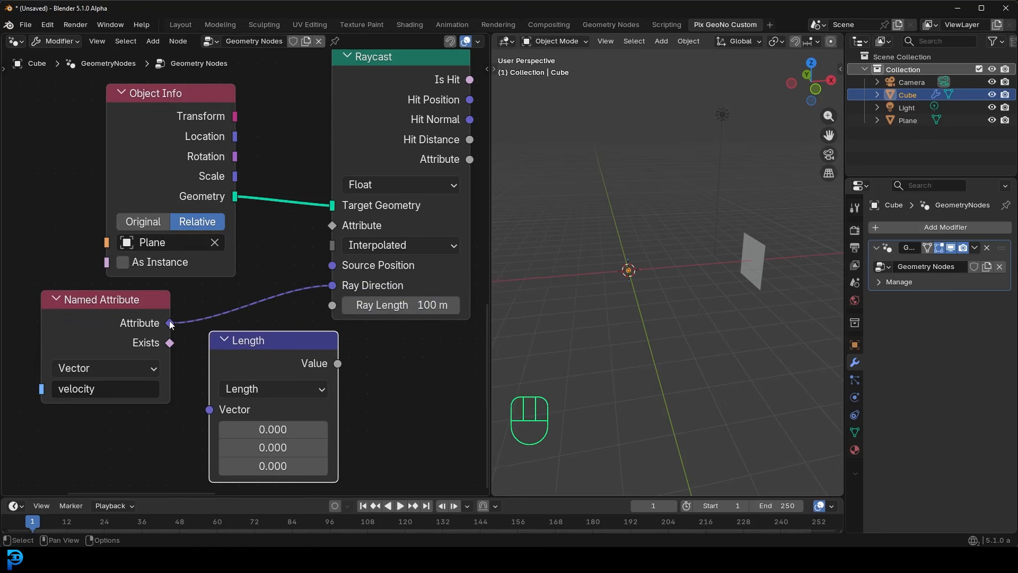
left_click_drag(170, 323, 210, 410)
left_click_drag(337, 363, 332, 305)
left_click_drag(301, 348, 279, 349)
left_click_drag(114, 307, 69, 302)
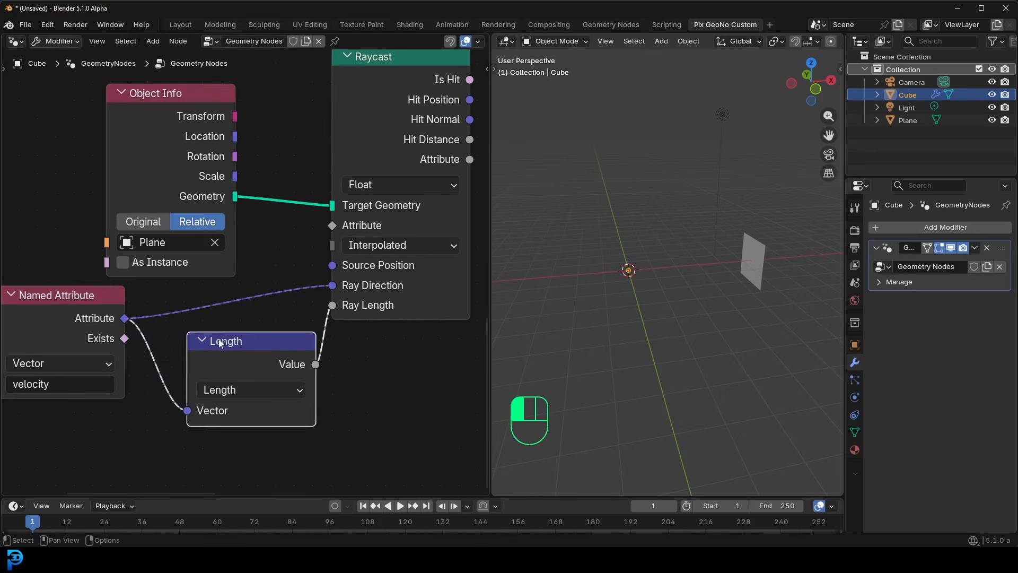
left_click_drag(220, 343, 197, 345)
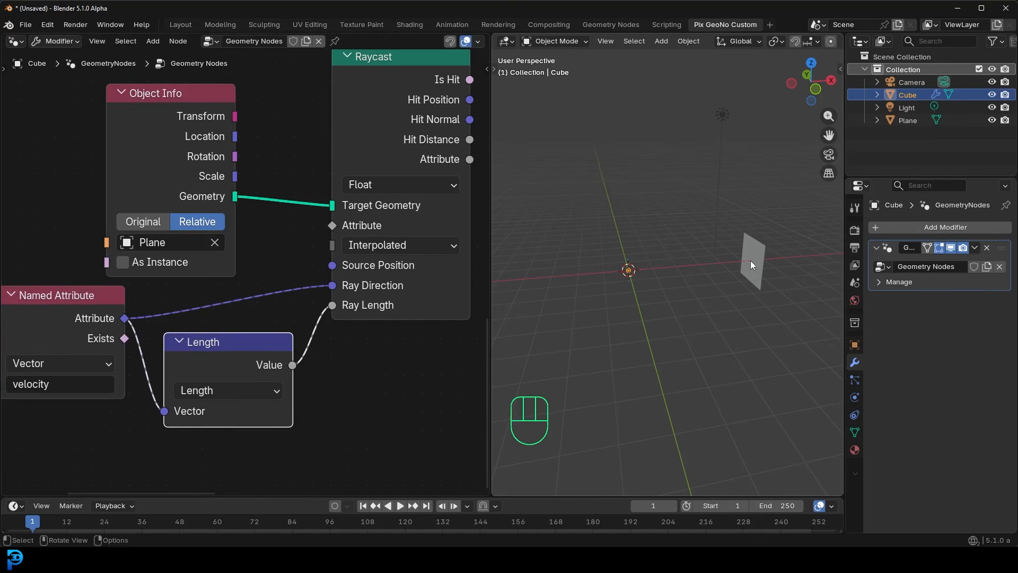
mouse_move(751, 260)
middle_mouse_down()
mouse_move(767, 272)
mouse_move(737, 254)
middle_mouse_up()
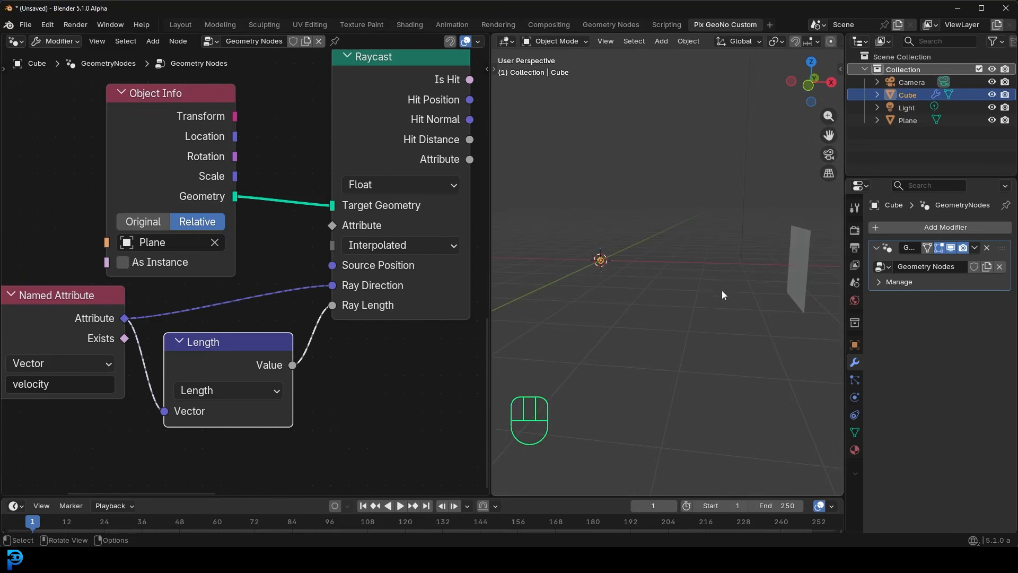
right_click_drag(341, 306, 312, 339, "ctrl")
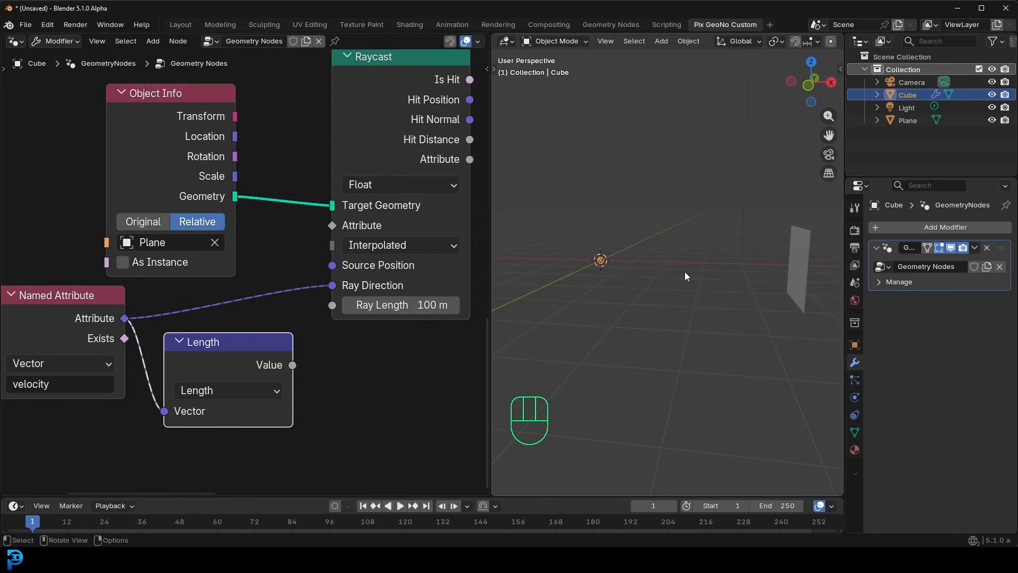
left_click_drag(293, 365, 332, 305)
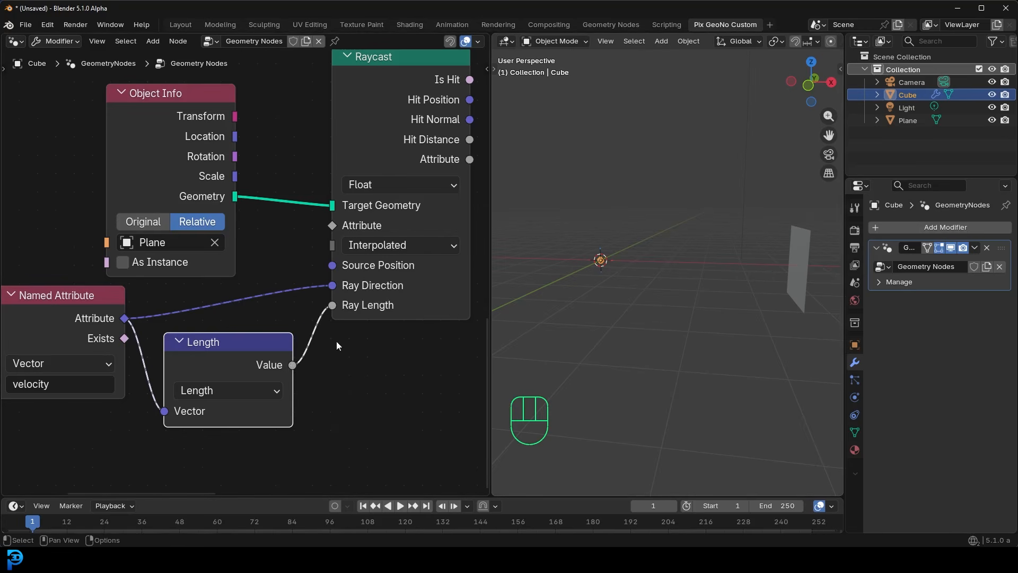
- Move the lower velocity Named Attribute node and the Length node closer to the Raycast node
scroll(286, 279, "down", 2)
left_click_drag(132, 310, 167, 312)
left_click_drag(222, 330, 247, 336)
middle_click_drag(350, 269, 196, 317)
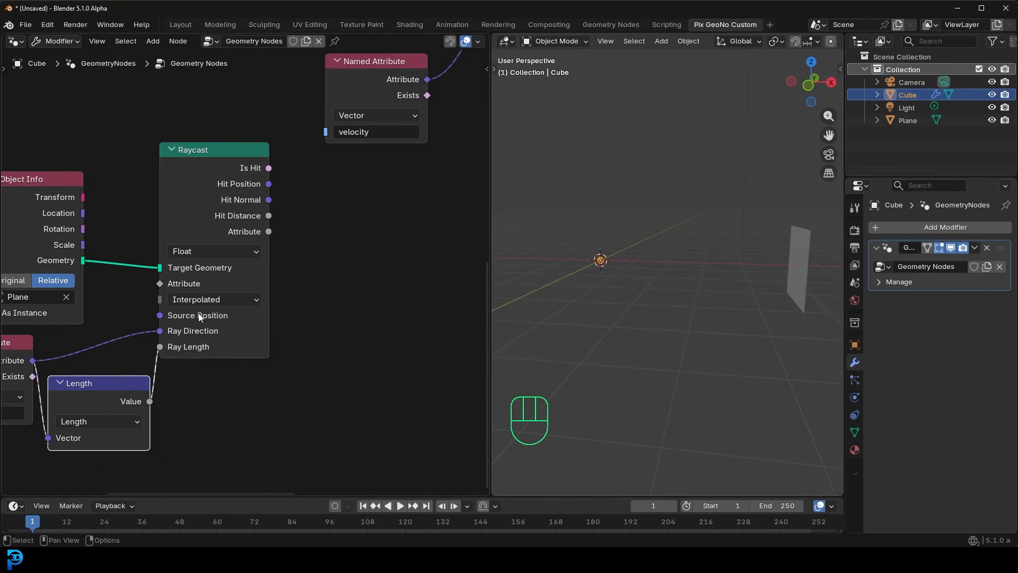
- Move the simulation's Store Named Attribute, Set Position and velocity Named Attribute nodes away from Raycast to make room, and widen the node editor
scroll(405, 196, "down", 2)
middle_click_drag(401, 198, 241, 330)
scroll(297, 270, "down", 5)
scroll(411, 322, "down", 1)
middle_click_drag(412, 322, 396, 345)
left_click_drag(431, 354, 170, 142)
key("g")
left_click(329, 272)
left_click_drag(489, 212, 677, 212)
- Add a Switch node beside Raycast, set its type to Vector, and drive its Switch input from Raycast's Is Hit output
key("shift+a")
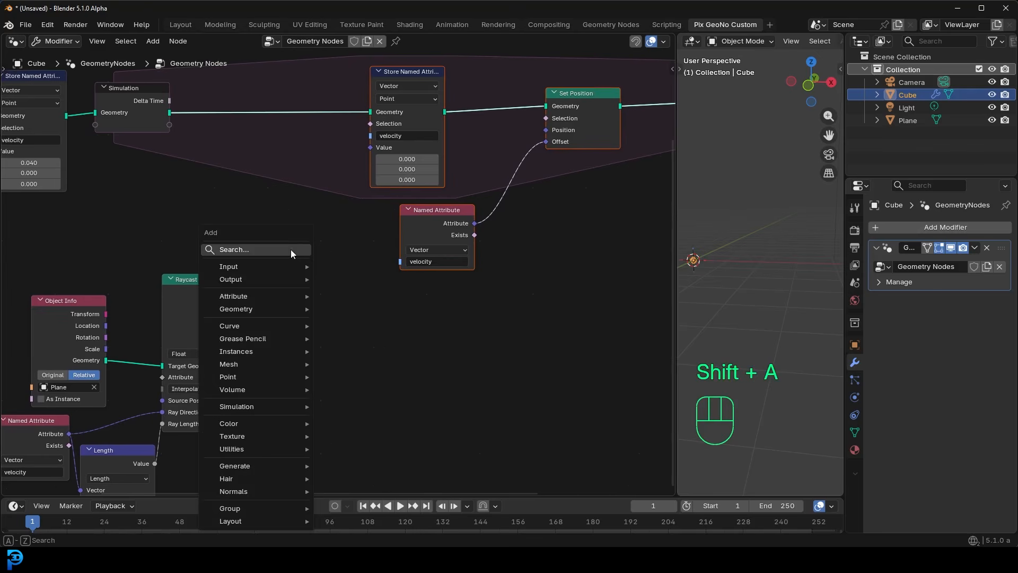
type("swi")
key("Return")
left_click(292, 250)
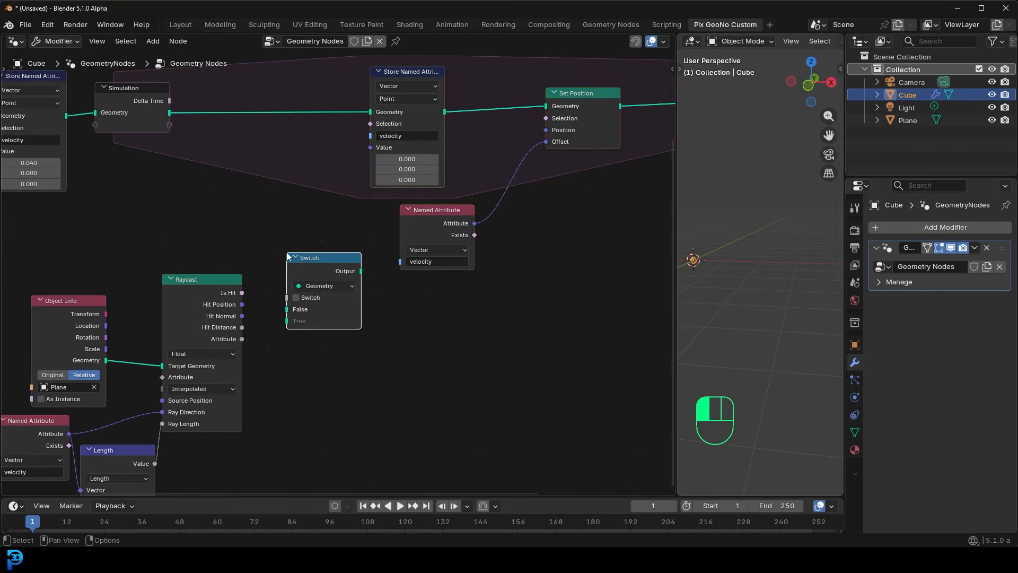
scroll(260, 264, "up", 3)
middle_click_drag(218, 285, 239, 272)
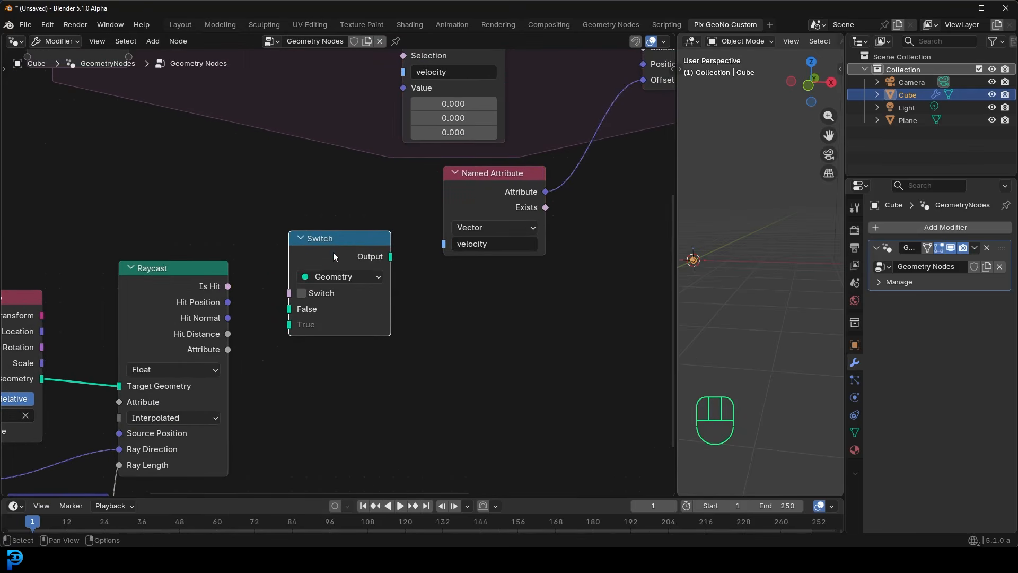
left_click(333, 277)
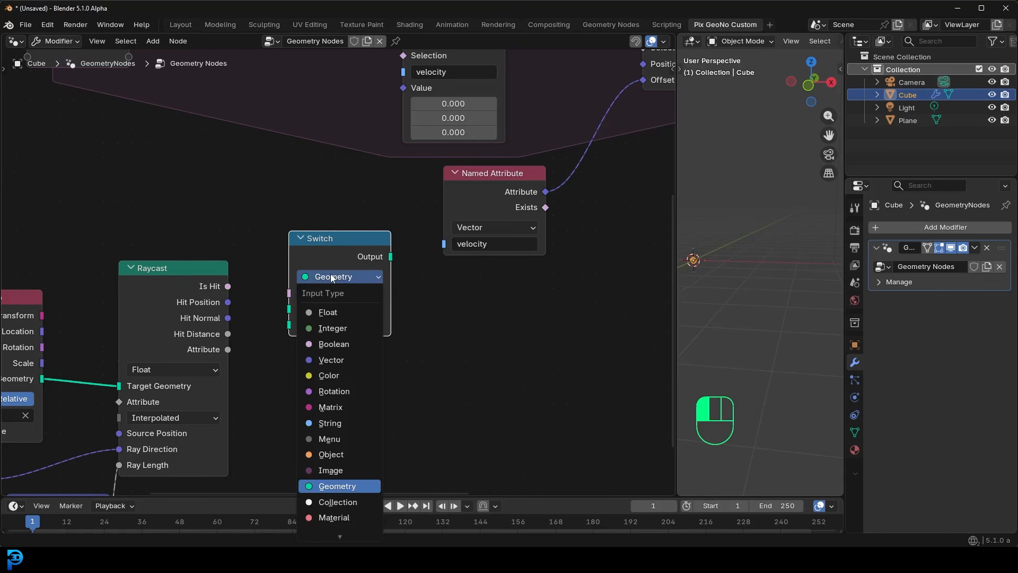
left_click(344, 360)
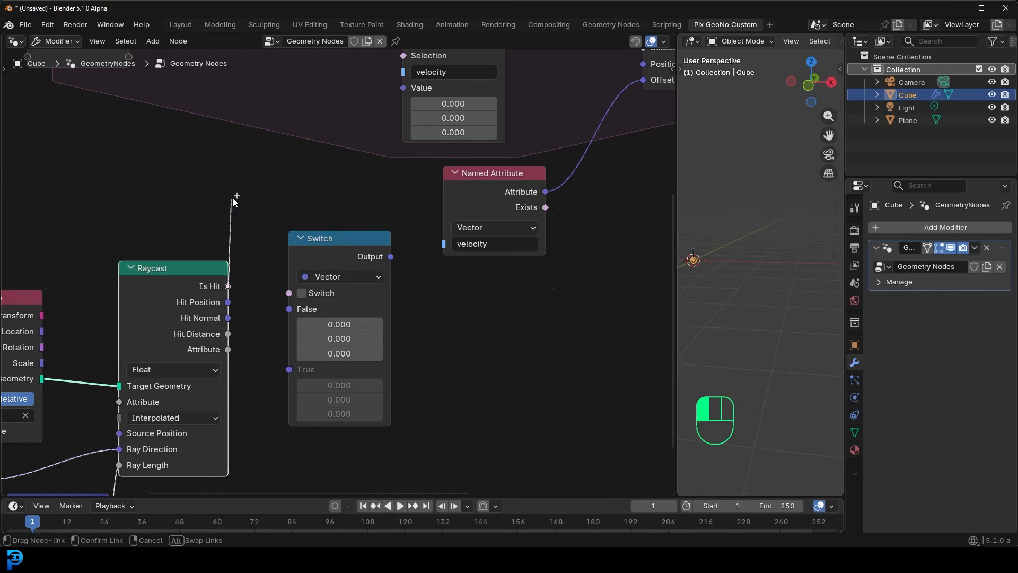
left_click_drag(227, 287, 297, 295)
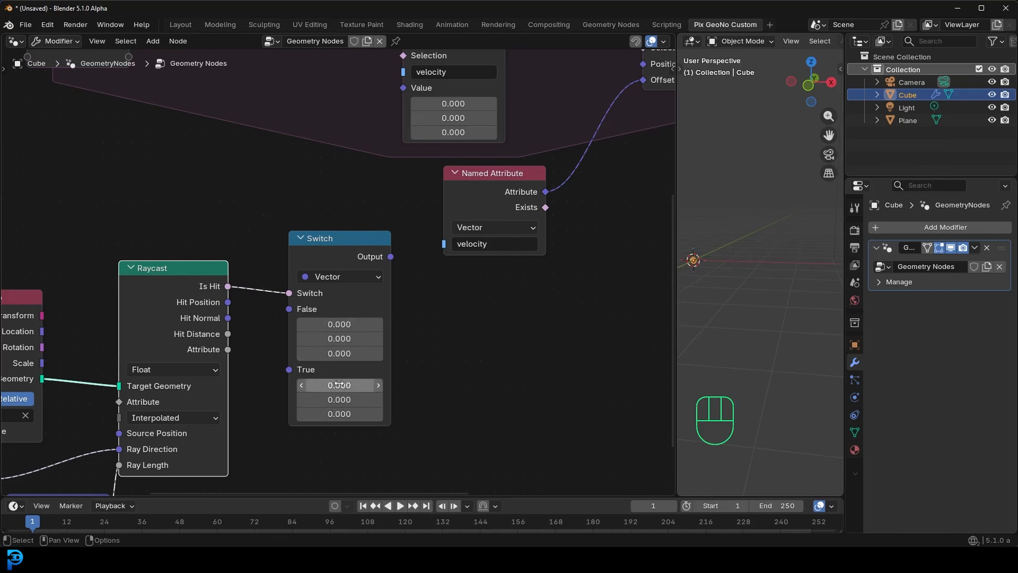
- Examine the Switch node's False and True vector inputs and its link from the Raycast node
middle_click_drag(740, 271, 796, 273)
middle_click_drag(420, 383, 421, 303)
left_click_drag(427, 383, 307, 294)
scroll(352, 320, "up", 4)
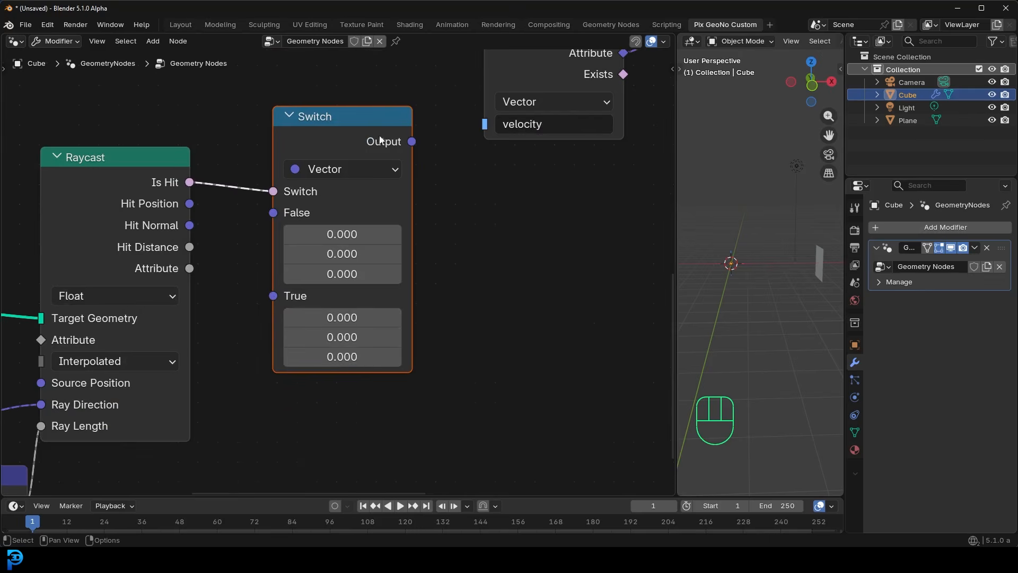
scroll(366, 270, "up", 1)
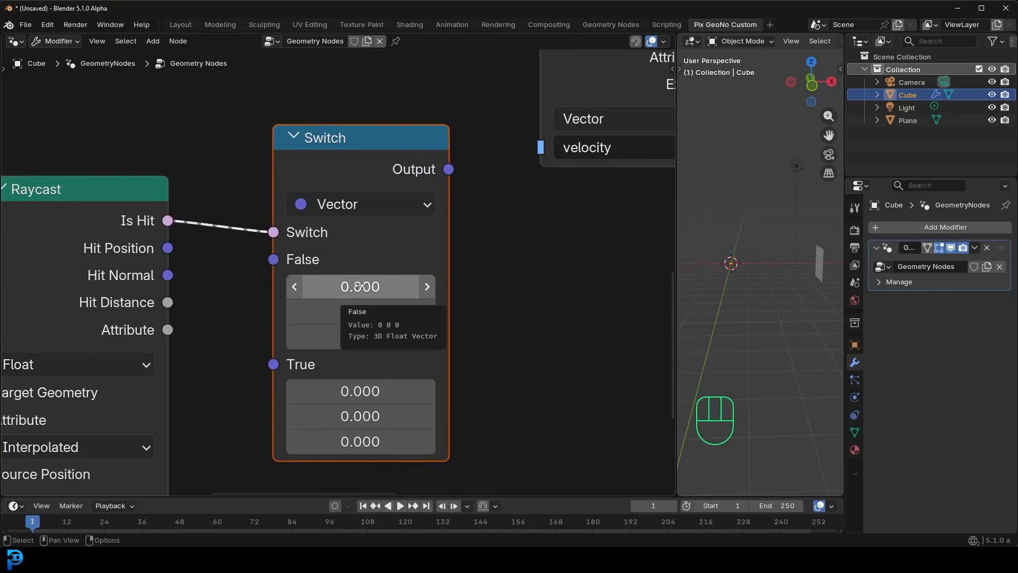
scroll(359, 287, "up", 1)
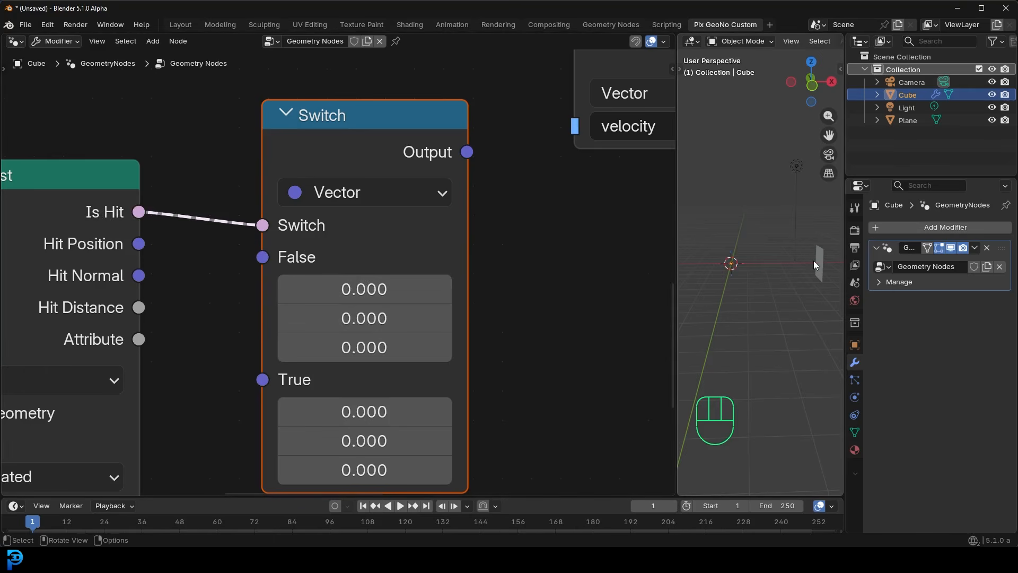
left_click(380, 289)
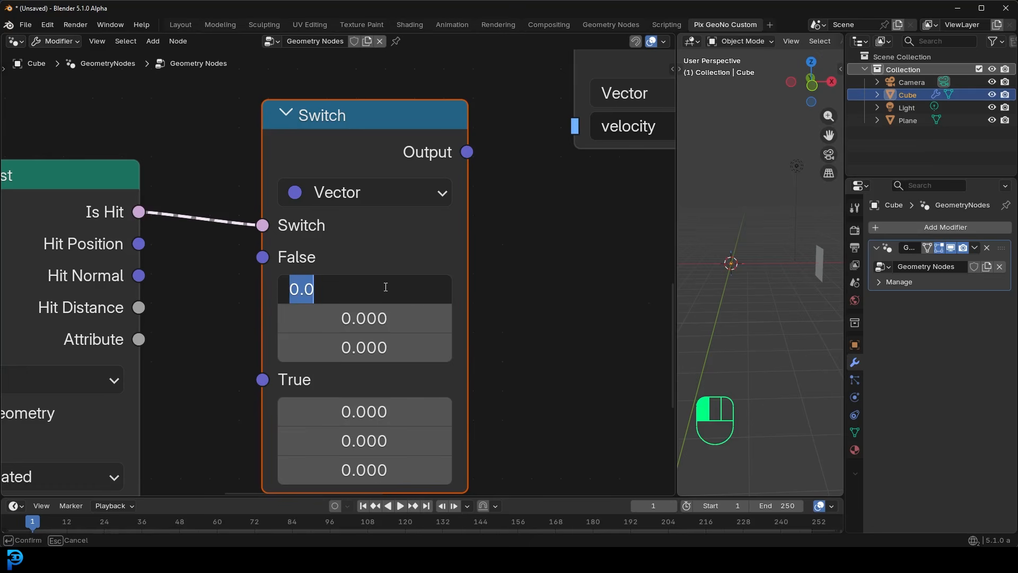
key("Escape")
scroll(271, 259, "down", 3)
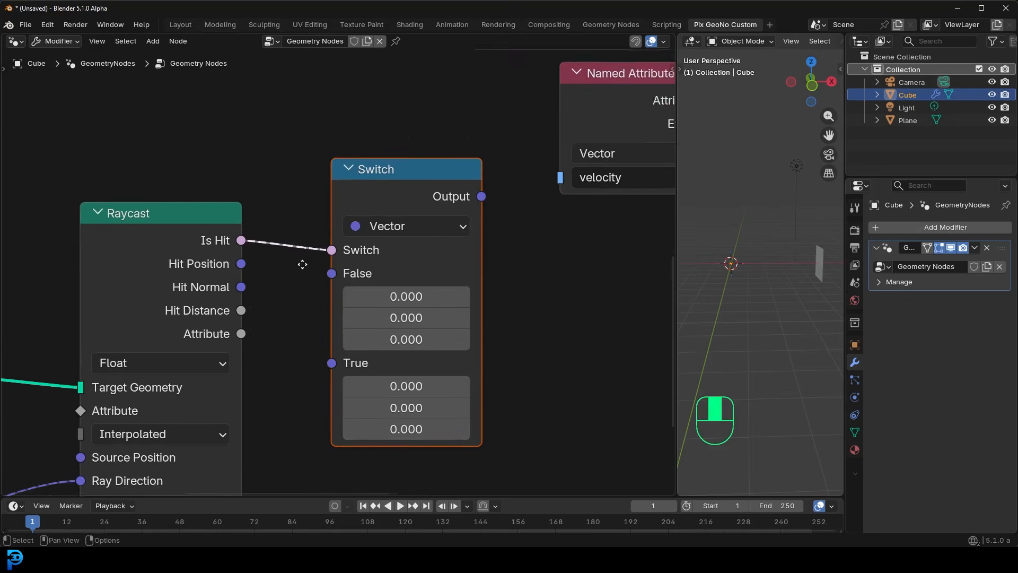
- Duplicate the velocity Named Attribute node, place the copy above Raycast, and connect its Attribute output to the Switch's False input
left_click(592, 143)
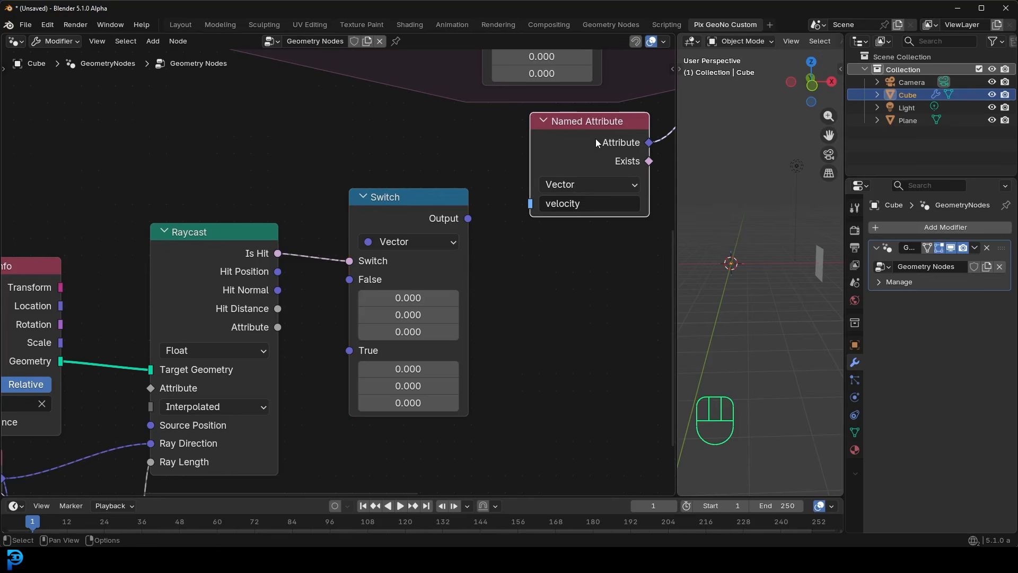
key("shift+d")
left_click(211, 135)
left_click_drag(268, 140, 356, 285)
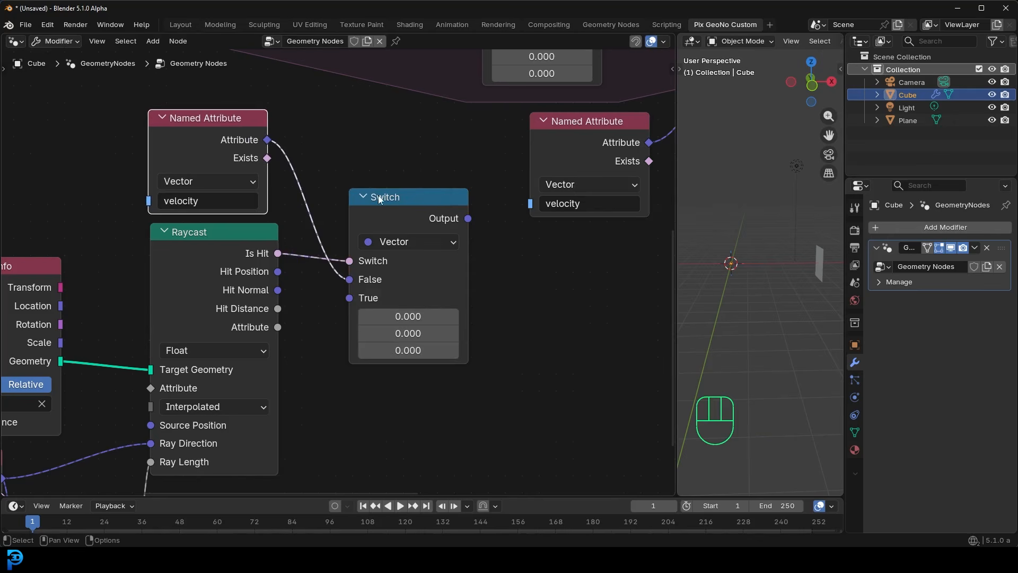
- Connect the Switch node's Output to the Value input of the Store Named Attribute node inside the simulation zone
middle_click_drag(483, 207, 383, 329)
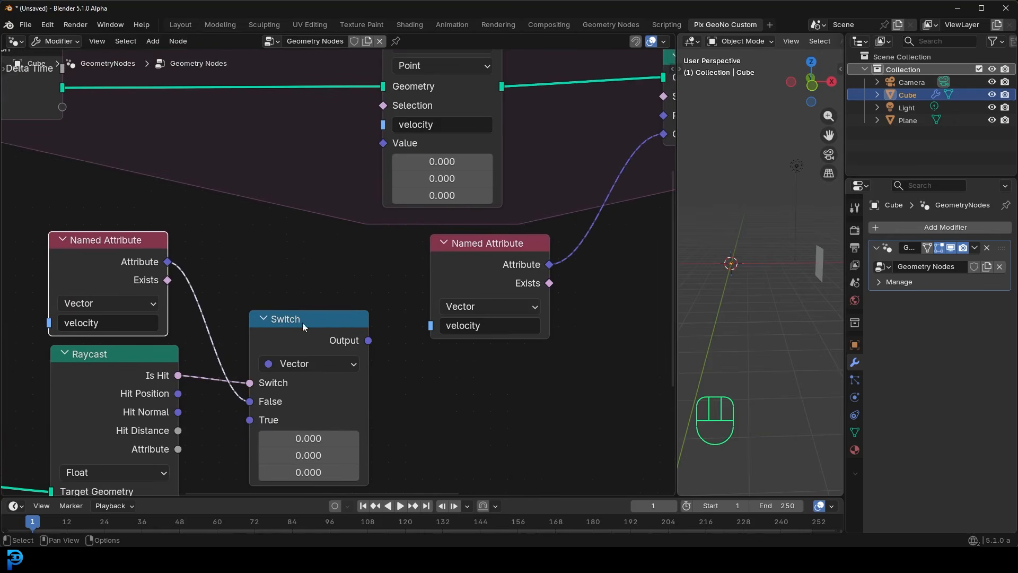
left_click_drag(316, 322, 312, 315)
middle_click_drag(376, 320, 322, 371)
left_click_drag(310, 382, 329, 225)
scroll(375, 234, "down", 4)
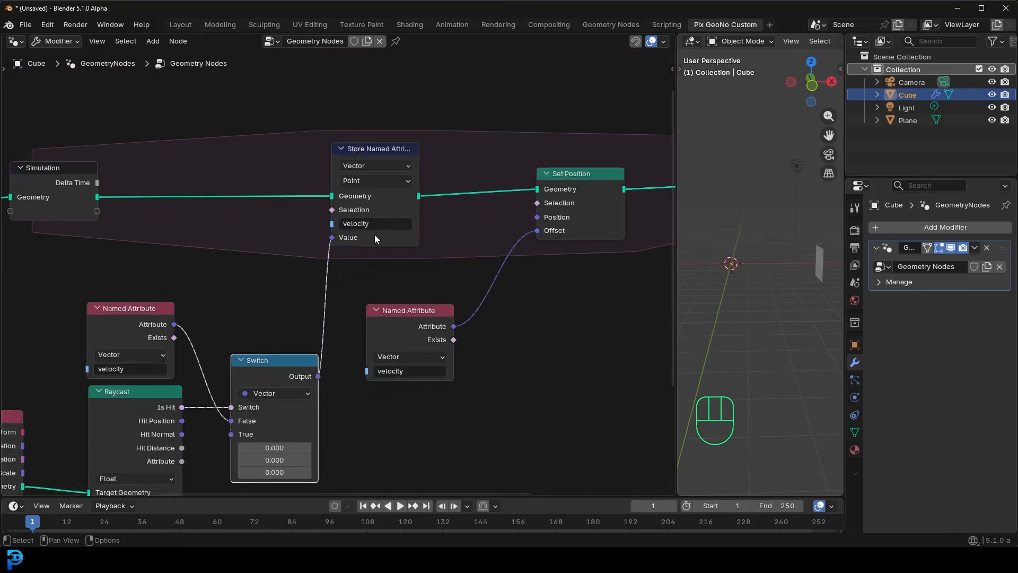
- Examine the starting velocity stored on the points before the simulation zone and the velocity storage inside it
middle_click_drag(180, 239, 370, 244)
scroll(368, 267, "up", 7)
middle_click_drag(143, 162, 296, 227)
left_click_drag(192, 205, 194, 189)
left_click_drag(311, 208, 304, 207)
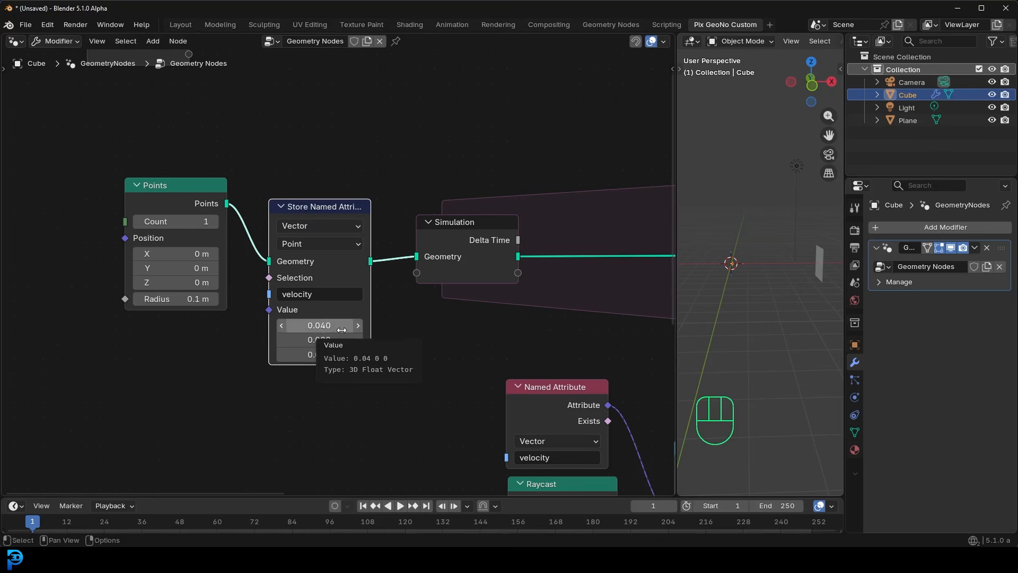
scroll(427, 303, "down", 3)
middle_click_drag(428, 302, 148, 287)
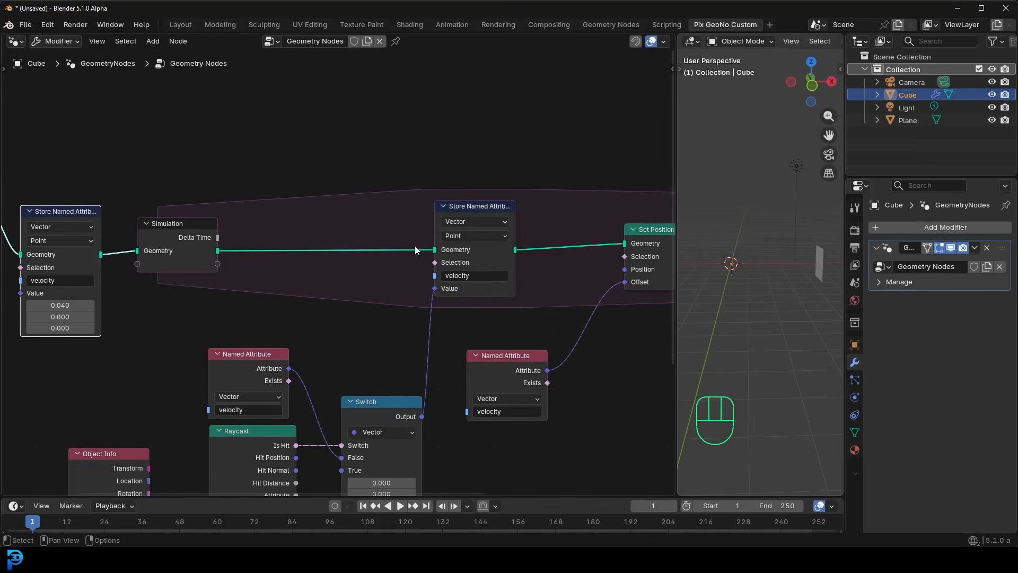
middle_click_drag(737, 264, 709, 268)
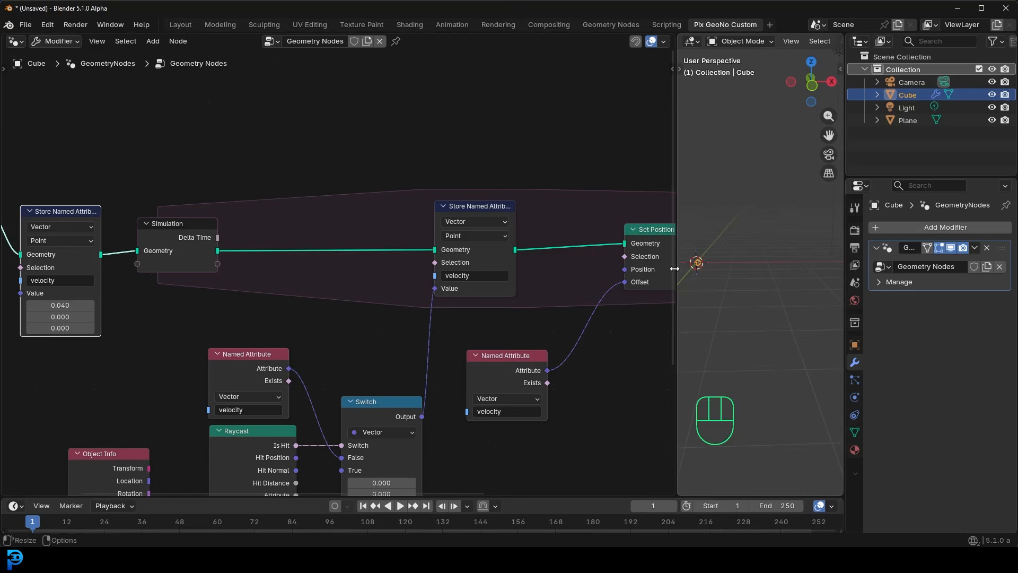
- Widen the 3D viewport and tidy the Switch, Object Info and upper velocity Named Attribute nodes around Raycast
left_click_drag(679, 267, 561, 266)
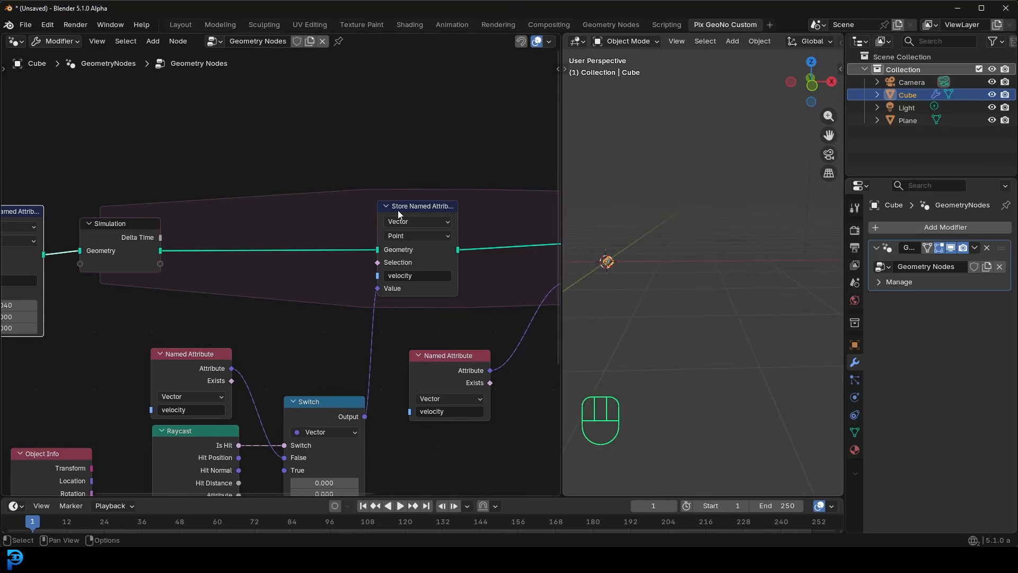
scroll(393, 185, "up", 1)
left_click(423, 174)
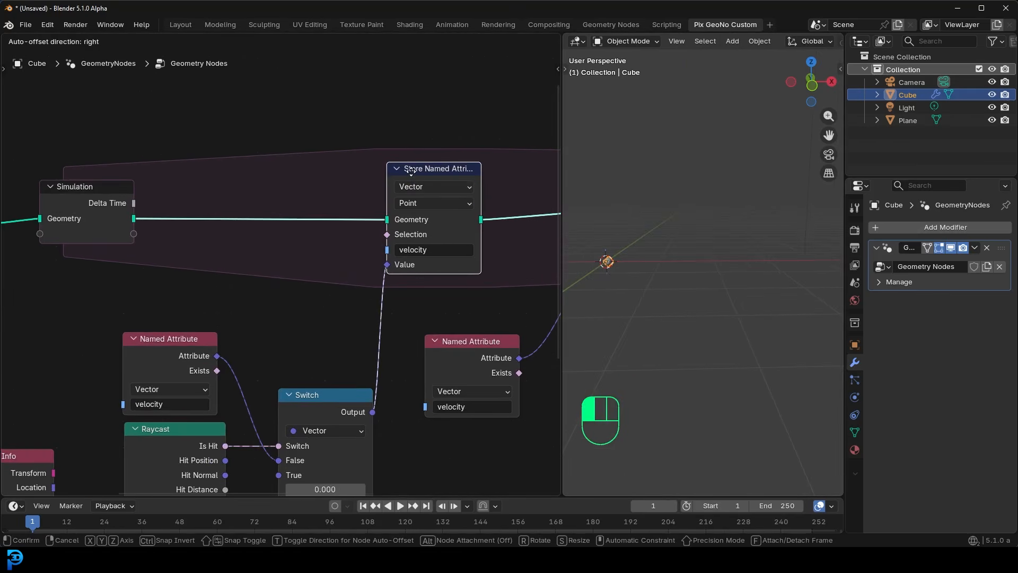
scroll(415, 278, "down", 4, "shift")
left_click_drag(339, 317, 320, 280)
middle_click_drag(191, 274, 291, 194)
scroll(286, 202, "up", 2)
left_click_drag(92, 315, 84, 291)
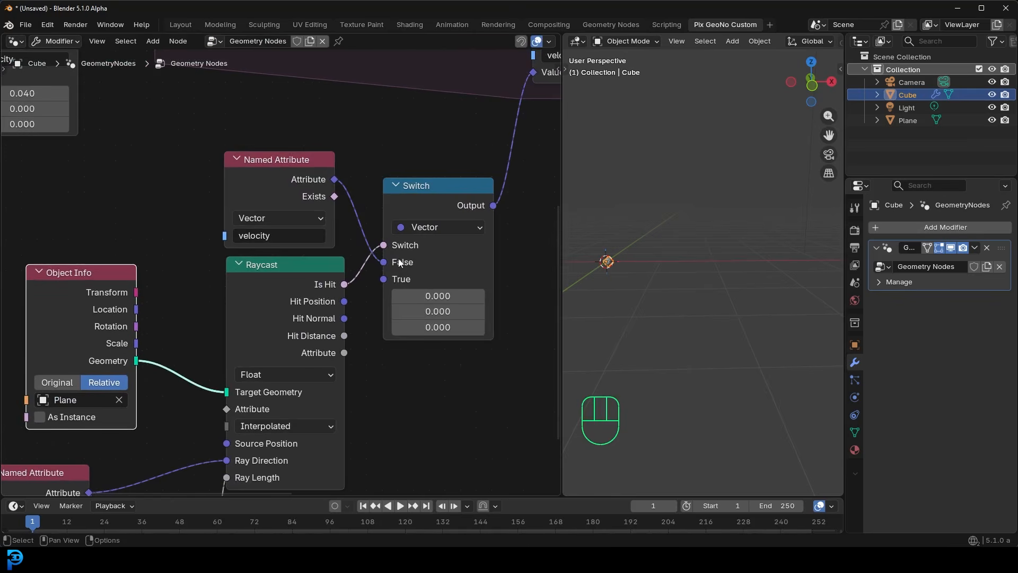
left_click_drag(281, 180, 281, 168)
- Examine the Switch's True vector and Is Hit link alongside the initial velocity value and the rest of the node tree
scroll(428, 263, "up", 1)
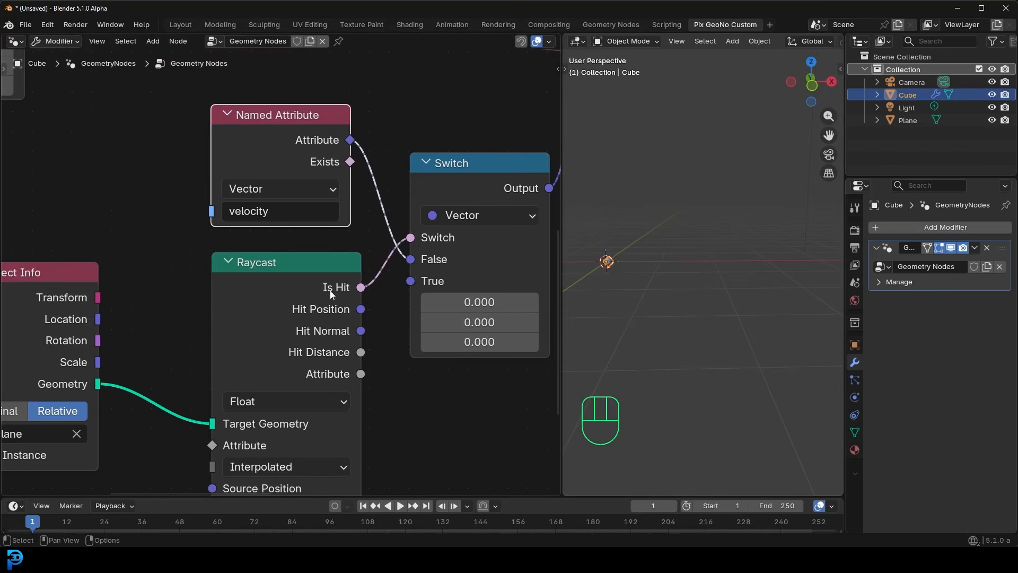
left_click(542, 292)
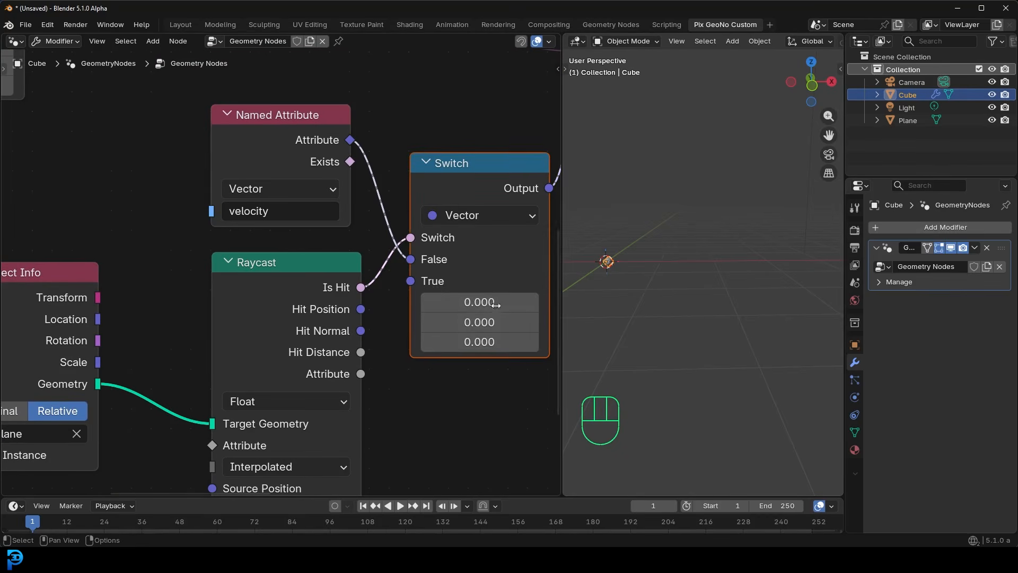
middle_click_drag(287, 137, 311, 428)
middle_click_drag(147, 293, 443, 259)
scroll(342, 313, "up", 4)
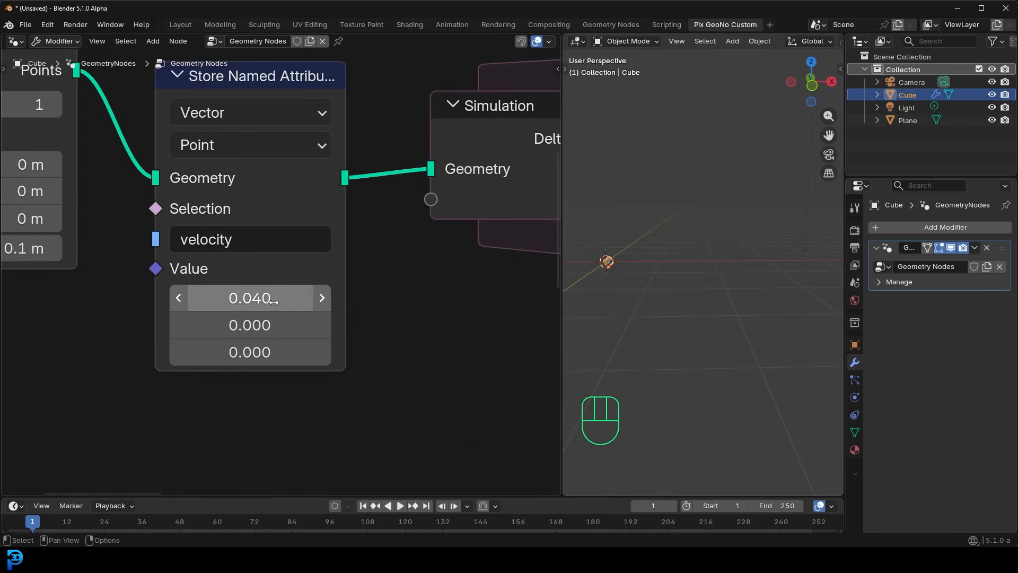
scroll(279, 299, "down", 6)
middle_click_drag(487, 357, 268, 129)
middle_click_drag(414, 359, 275, 342)
scroll(339, 280, "up", 3)
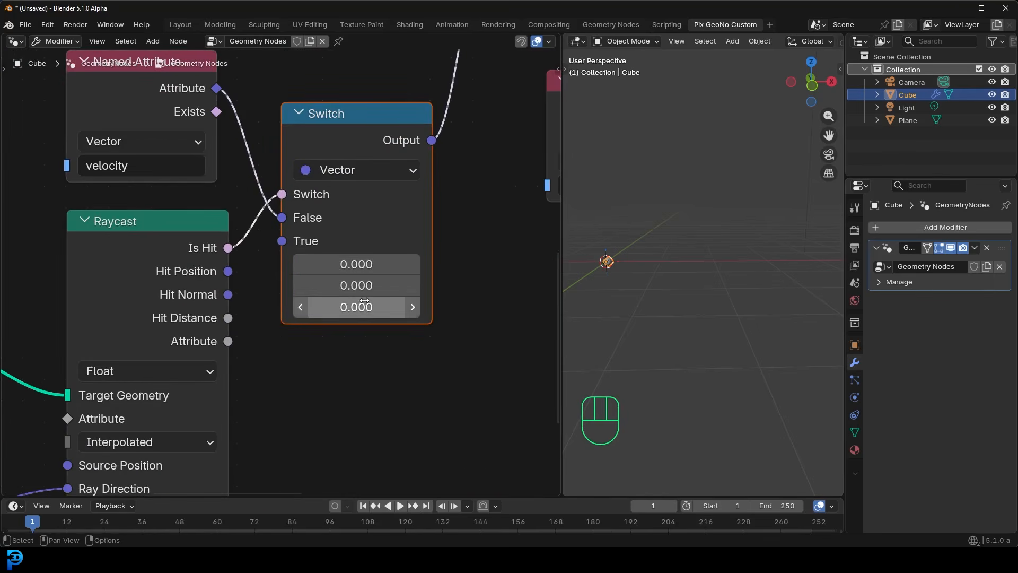
scroll(461, 221, "down", 2)
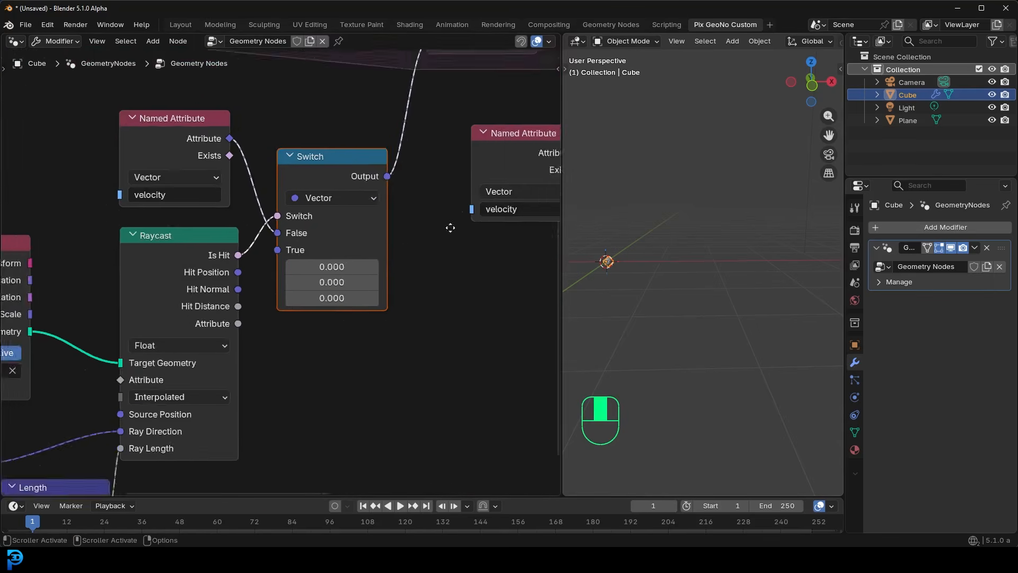
middle_click_drag(462, 222, 317, 360)
scroll(323, 325, "up", 1)
scroll(324, 328, "down", 4)
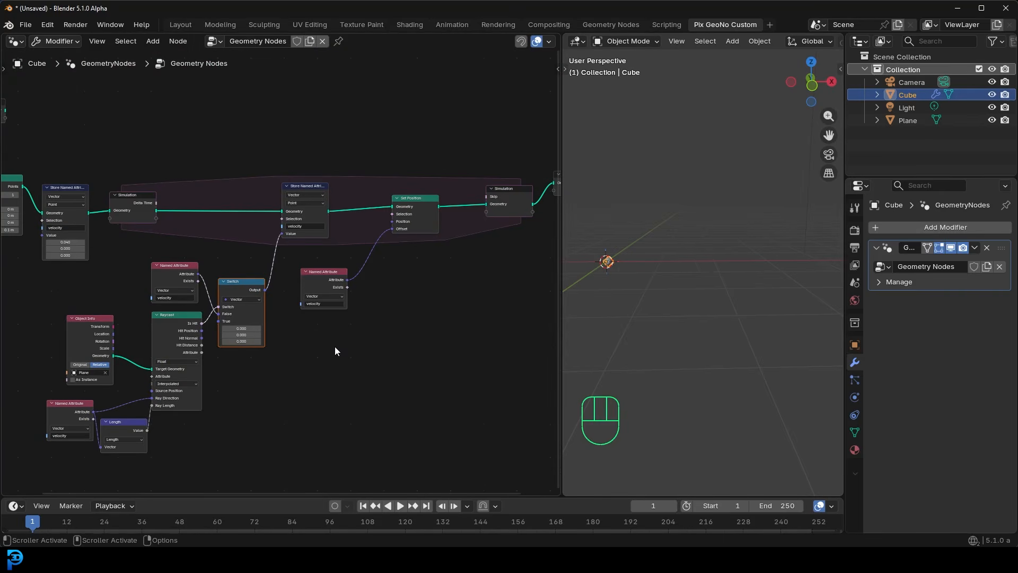
- Play the simulation, stop it at frame 169, and inspect the point's position relative to the plane
middle_click_drag(615, 272, 678, 289)
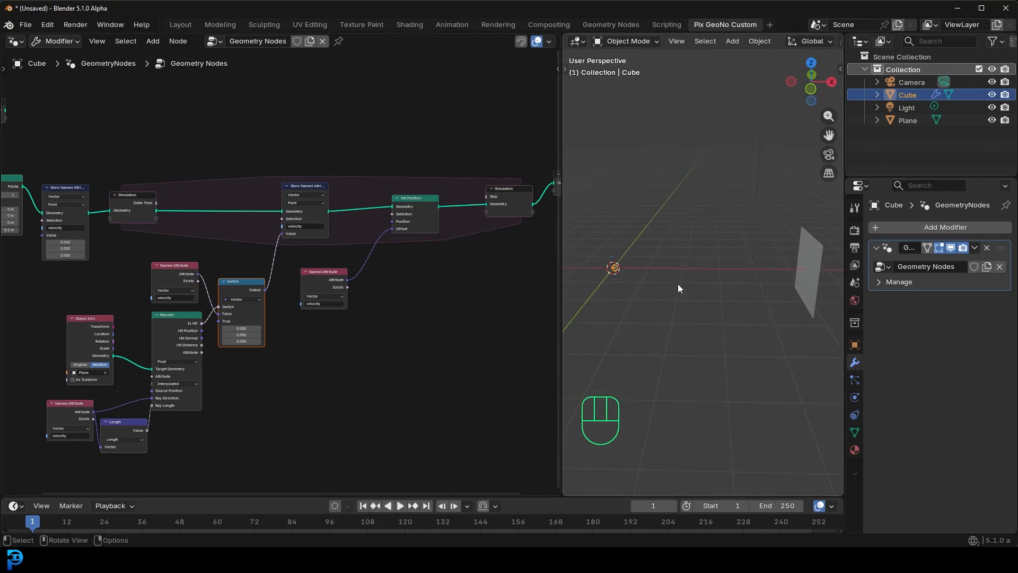
key("space")
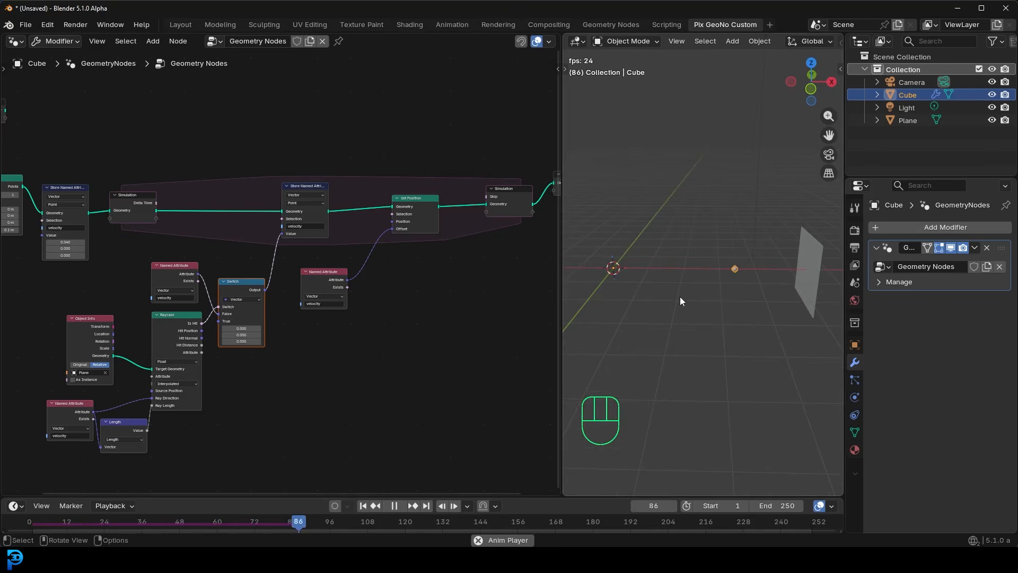
middle_click_drag(769, 268, 733, 300, "shift")
key("space")
middle_click_drag(763, 262, 798, 270)
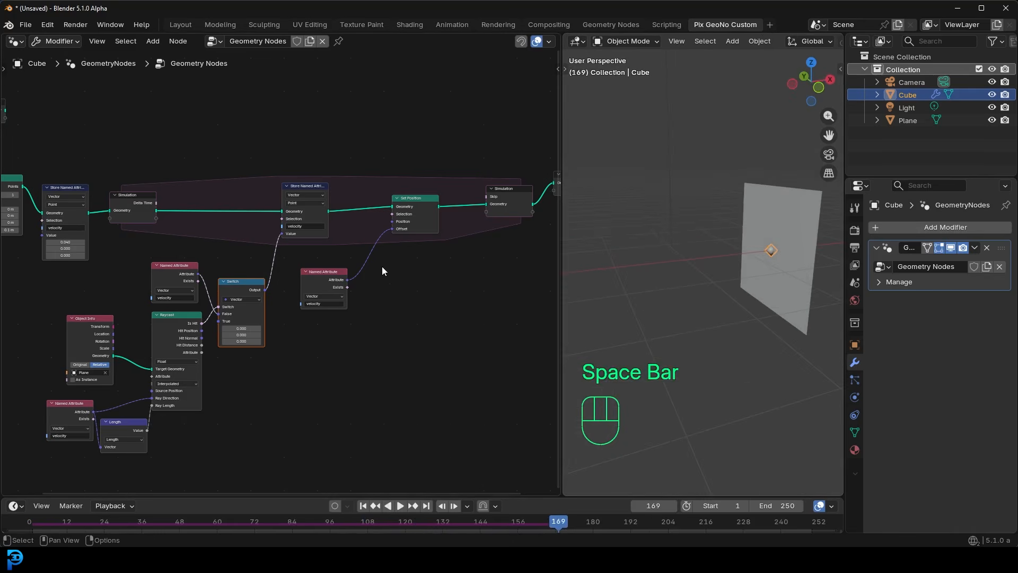
scroll(328, 291, "down", 2)
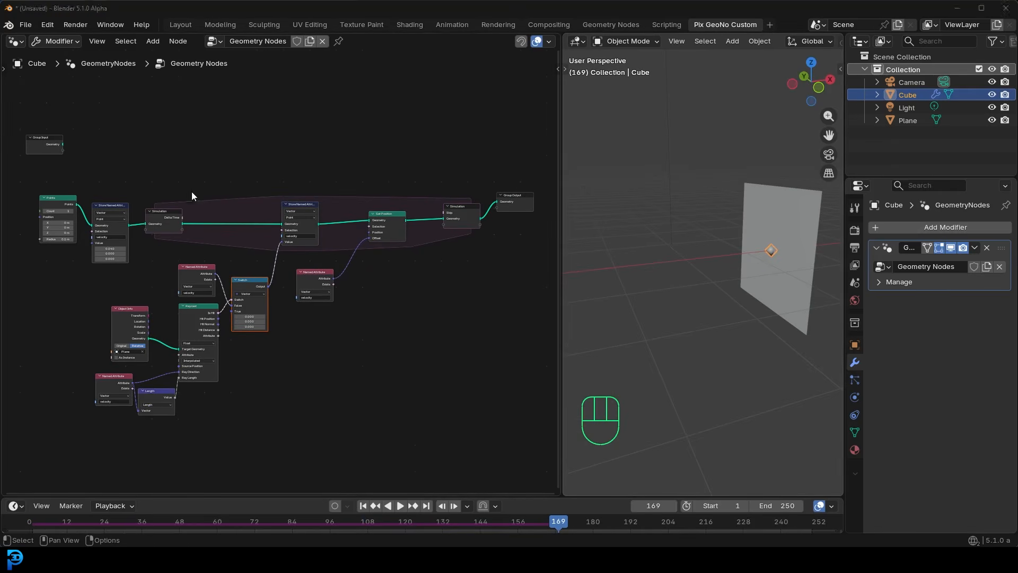
scroll(735, 262, "up", 1)
middle_click_drag(775, 256, 803, 260)
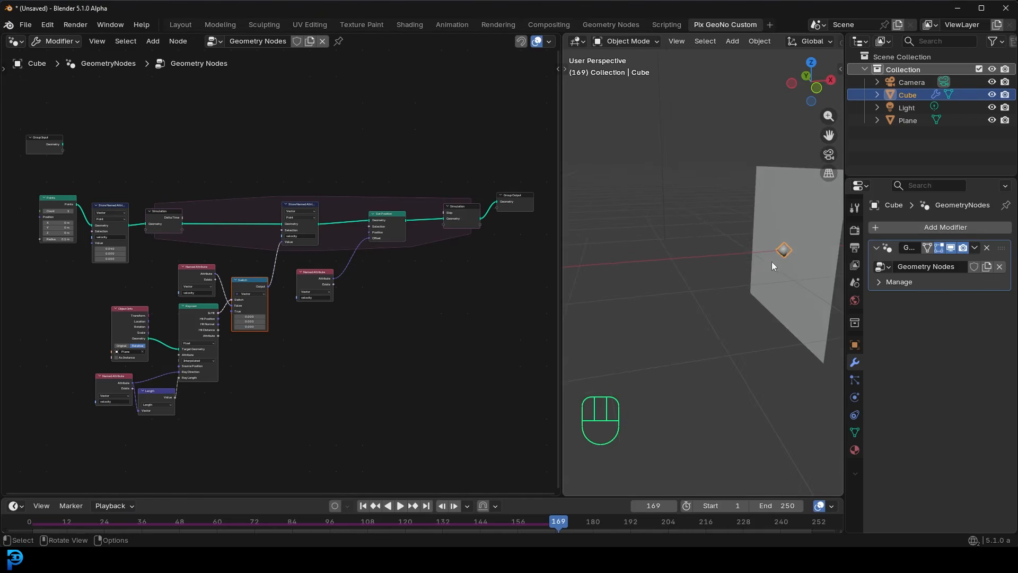
- Move the Points node away from the first Store Named Attribute node and feed that node's velocity Value from a new vector Random Value node
scroll(163, 243, "up", 4)
middle_click_drag(100, 230, 246, 263)
scroll(246, 263, "up", 2)
left_click_drag(275, 142, 119, 165)
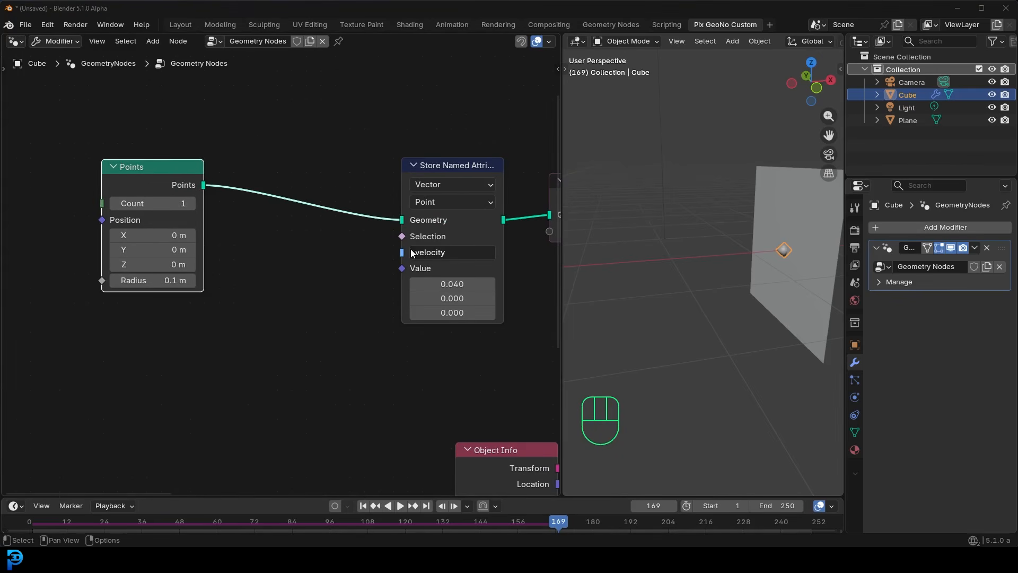
scroll(282, 274, "up", 1)
left_click_drag(422, 267, 367, 343)
type("rand")
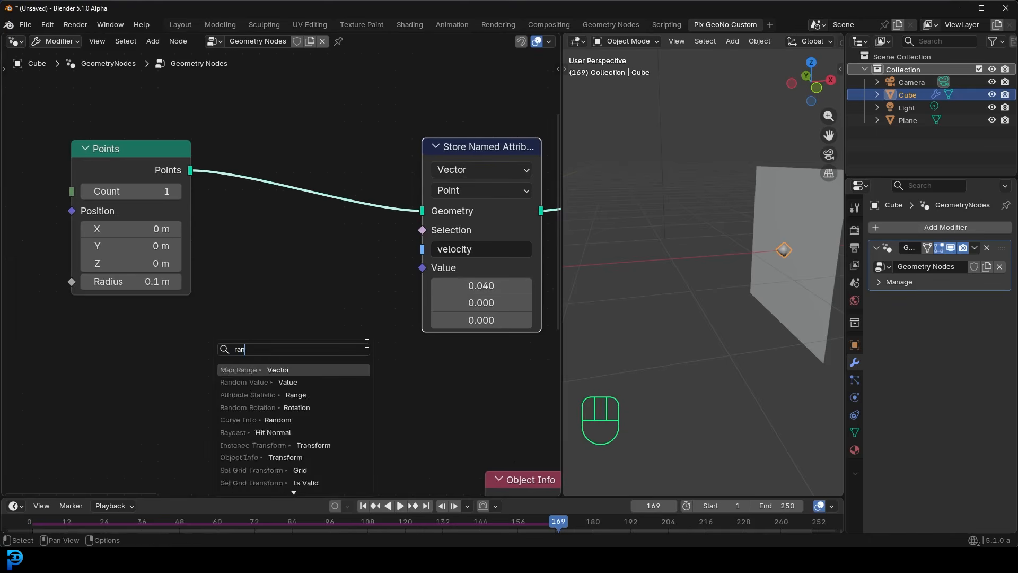
key("Return")
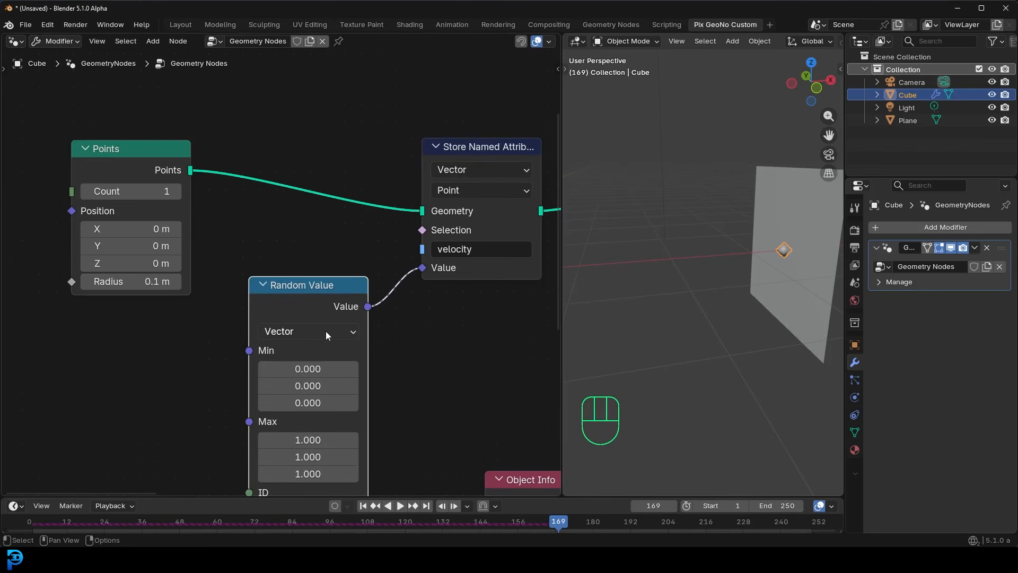
- Add an Integer node feeding the Random Value node's Min input and set it to -2
middle_click_drag(220, 368, 243, 271)
scroll(293, 250, "up", 1)
left_click_drag(283, 242, 197, 246)
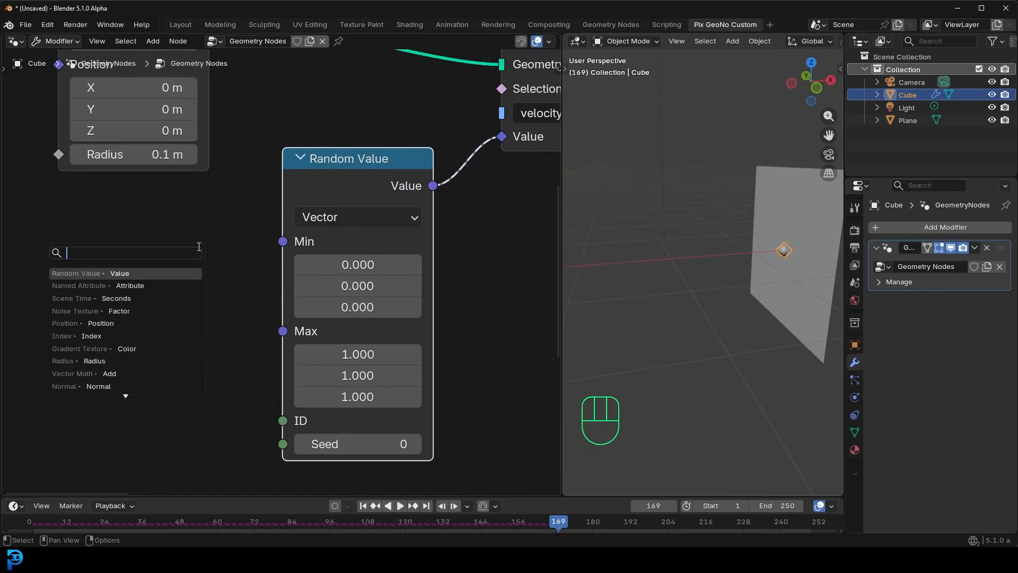
type("inte")
left_click(147, 272)
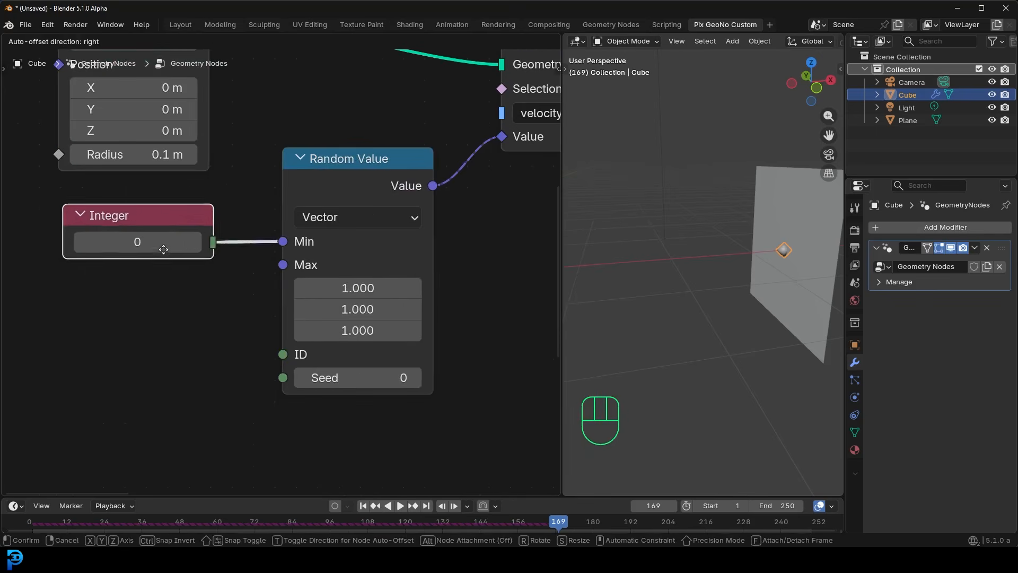
left_click(160, 244)
type("-")
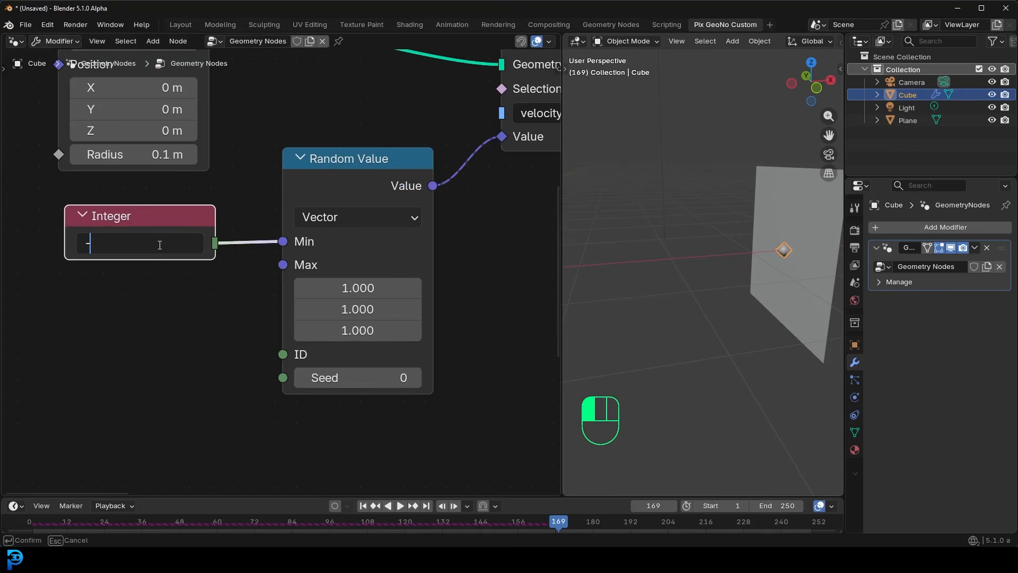
type("2")
key("Return")
- Duplicate the Integer node, link the copy to the Random Value's Max input, and set it to 2
key("shift+d")
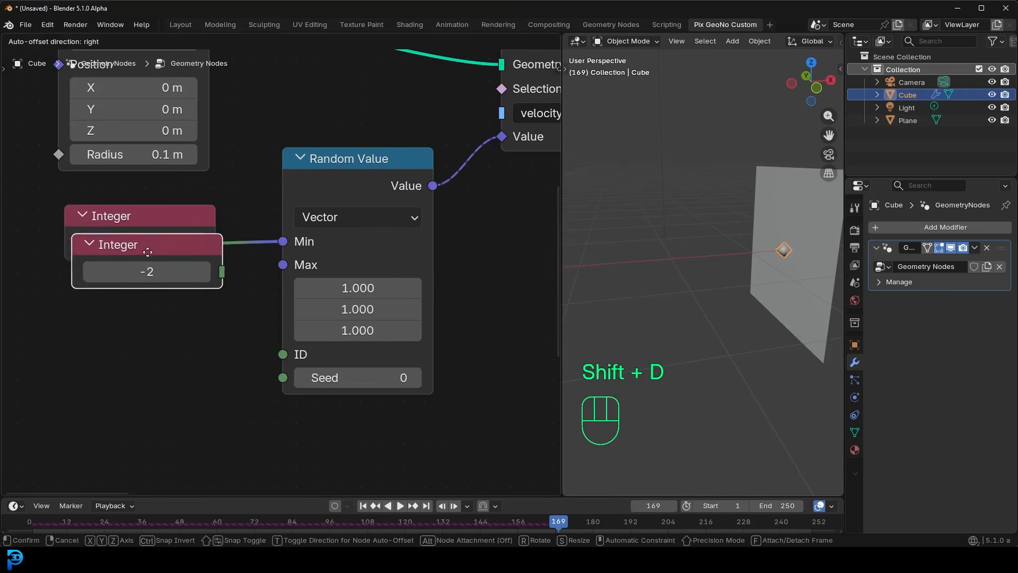
left_click(141, 291)
left_click_drag(218, 318, 277, 269)
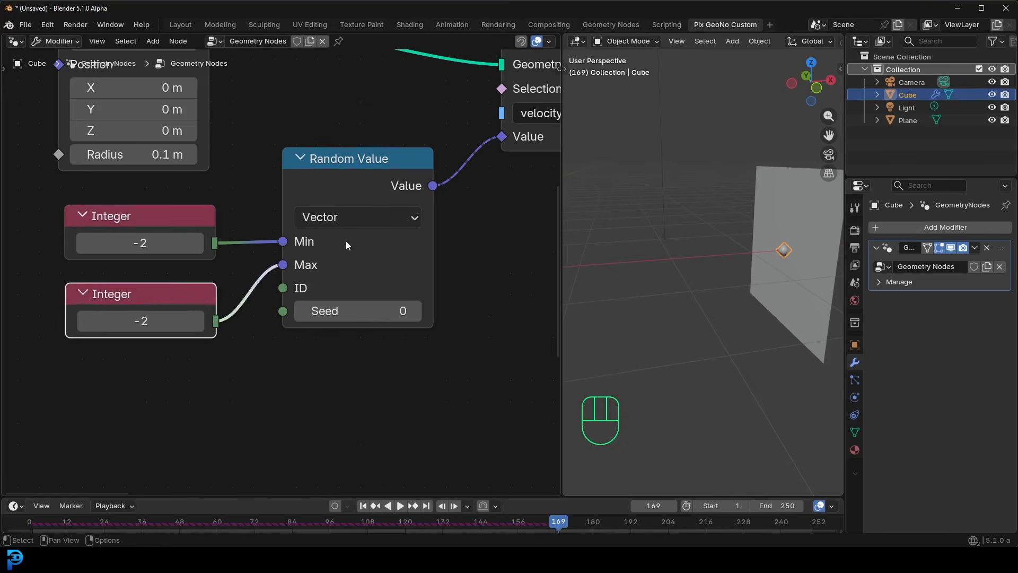
left_click(144, 322)
key("Return")
left_click_drag(160, 290, 161, 275)
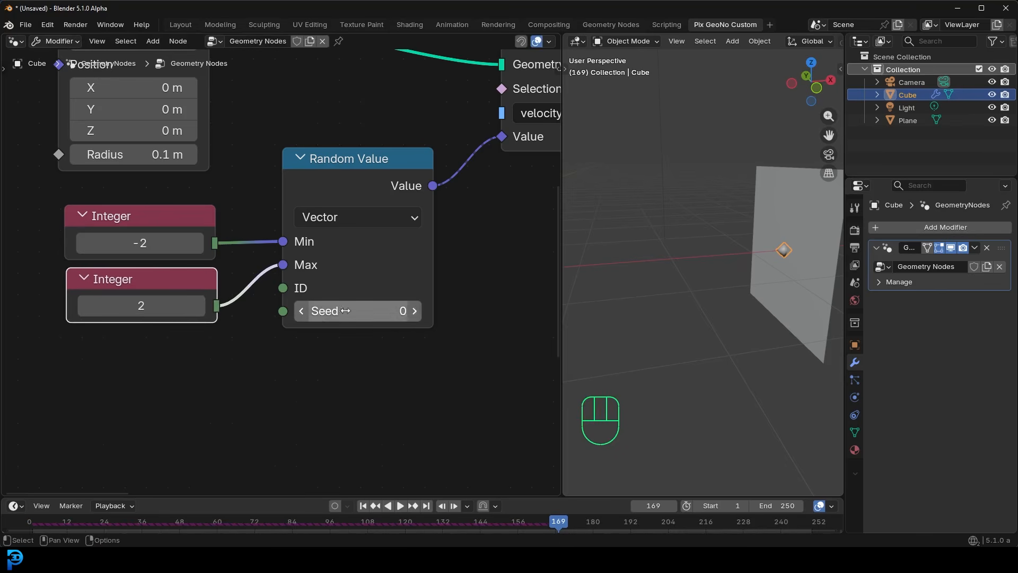
- Drive the Random Value's Seed with the Frame output of a new Scene Time node
left_click_drag(285, 312, 183, 370)
type("scene")
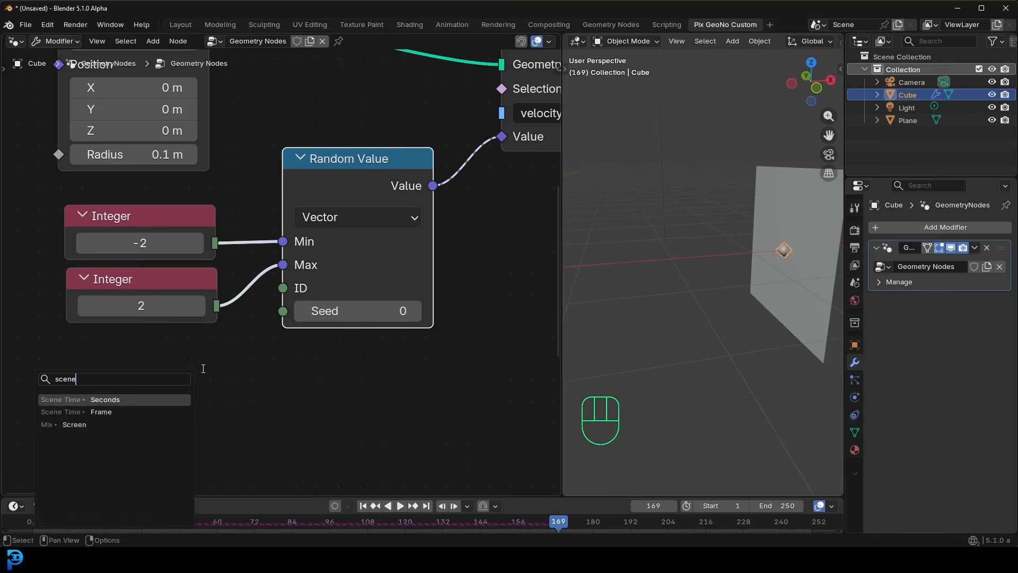
left_click(101, 411)
left_click(130, 403)
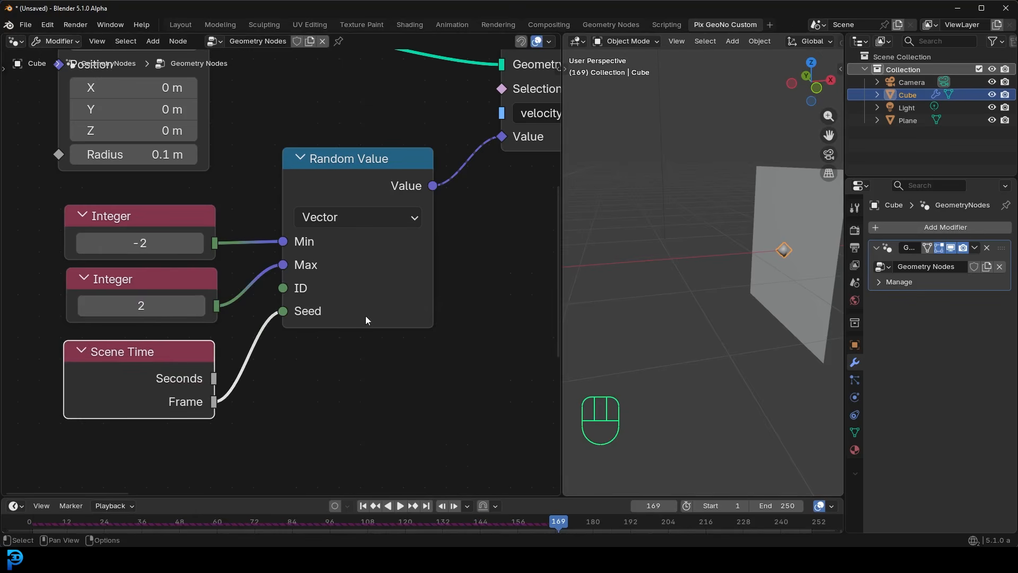
- Play the simulation from frame 1 to frame 21 to check the randomized motion, and return to frame 1
scroll(398, 321, "down", 3)
middle_click_drag(444, 252, 309, 356)
scroll(309, 355, "up", 3)
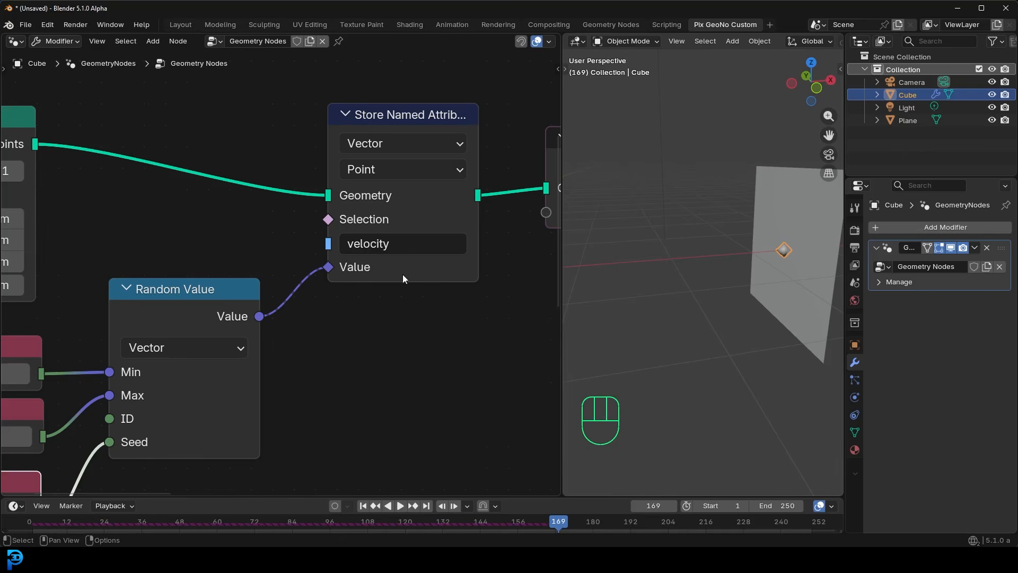
scroll(426, 329, "down", 2)
scroll(721, 291, "down", 2)
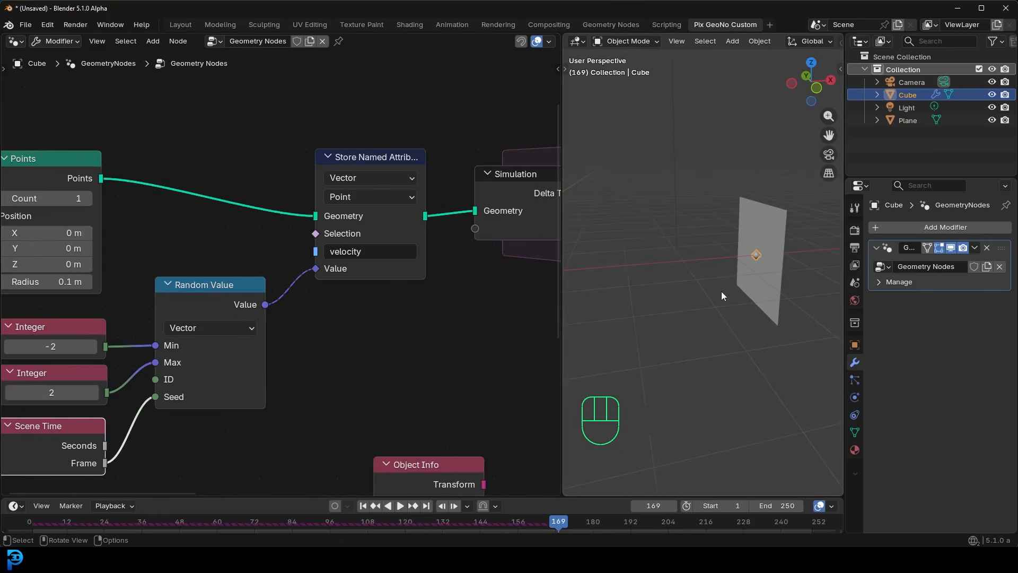
key("shift+Left")
middle_click_drag(729, 289, 689, 278, "shift")
key("space")
key("space")
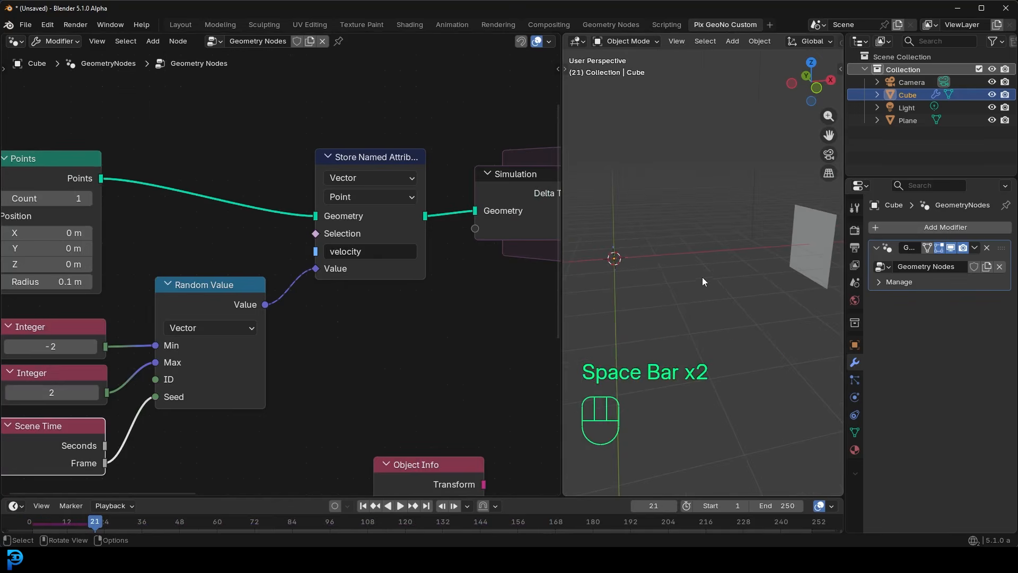
scroll(726, 281, "down", 2)
key("shift+Left")
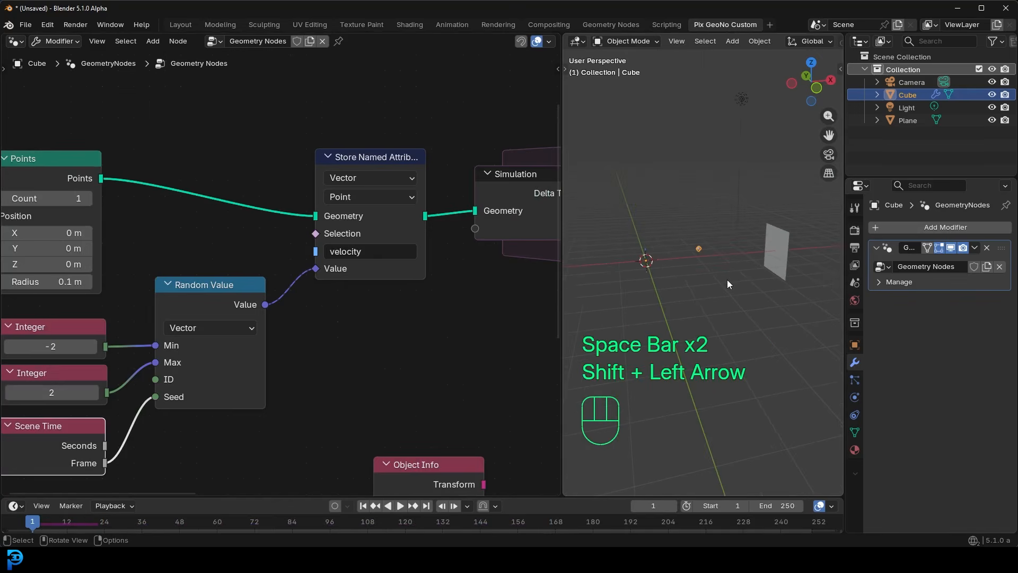
- Insert a Join Geometry node inside the simulation zone, right after the Simulation input node
scroll(369, 285, "down", 5)
middle_click_drag(541, 228, 347, 227)
left_click_drag(258, 213, 263, 181)
middle_click_drag(401, 191, 325, 197)
scroll(325, 196, "up", 2)
key("shift+a")
left_click(325, 197)
type("join")
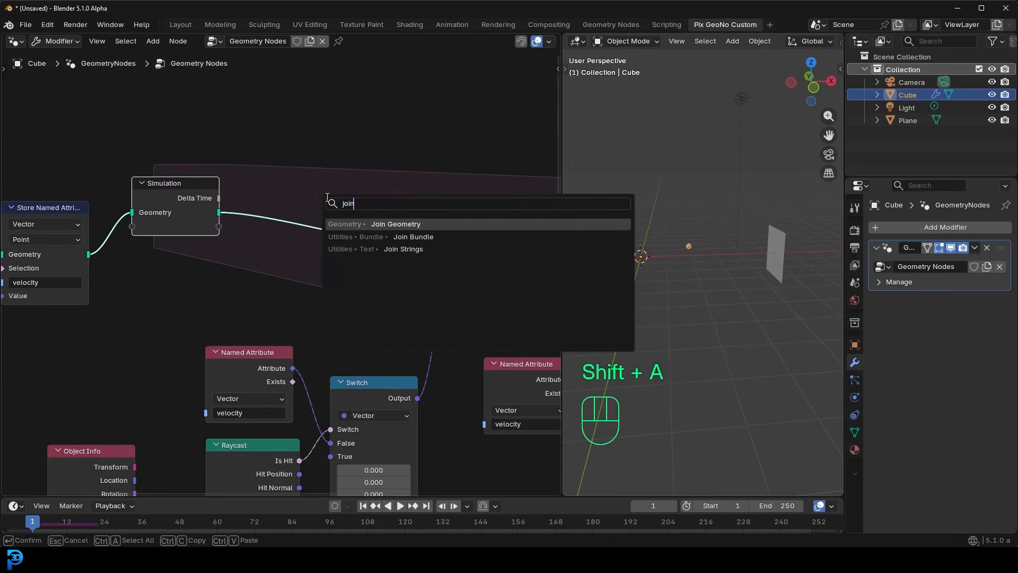
key("Return")
left_click(271, 205)
- Rearrange the nodes around the Simulation input and also link the velocity Store Named Attribute's geometry into Join Geometry
middle_click_drag(181, 168, 275, 198)
left_click_drag(235, 261, 240, 194)
left_click_drag(183, 284, 203, 279)
left_click_drag(339, 261, 368, 259)
- Play the simulation twice from frame 1, stopping at frame 25, and inspect how the points spread from the origin
key("shift+Left")
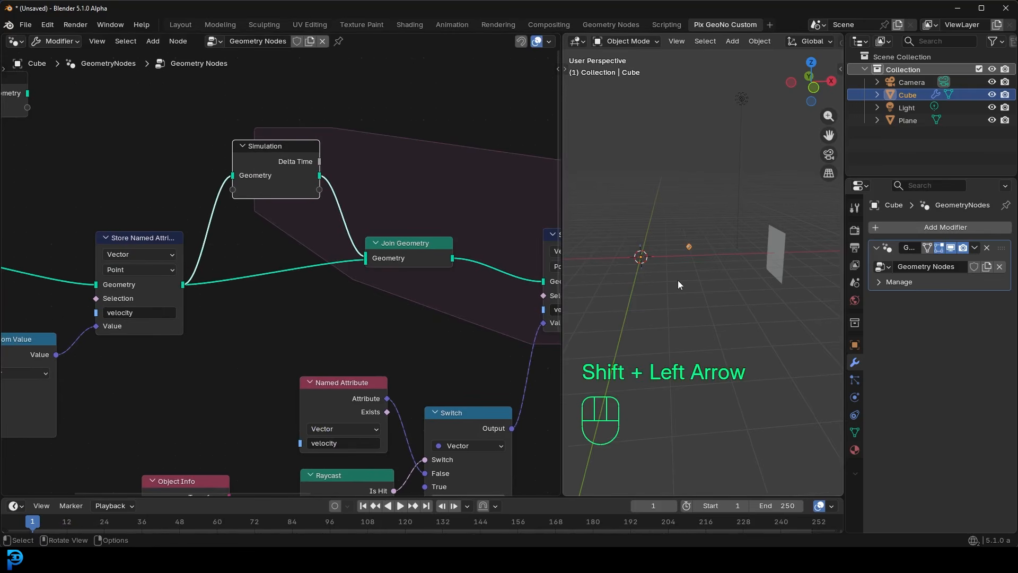
key("space")
mouse_move(708, 302)
middle_mouse_down()
mouse_move(688, 301)
mouse_move(677, 318)
mouse_move(705, 305)
middle_mouse_up()
key("space")
key("shift+Left")
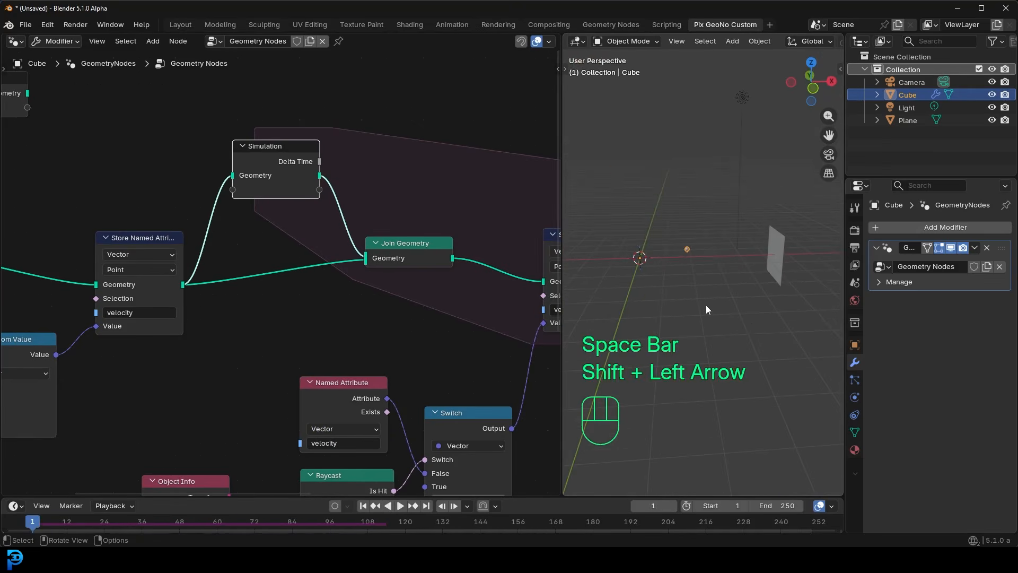
scroll(751, 292, "up", 1)
key("shift+Left")
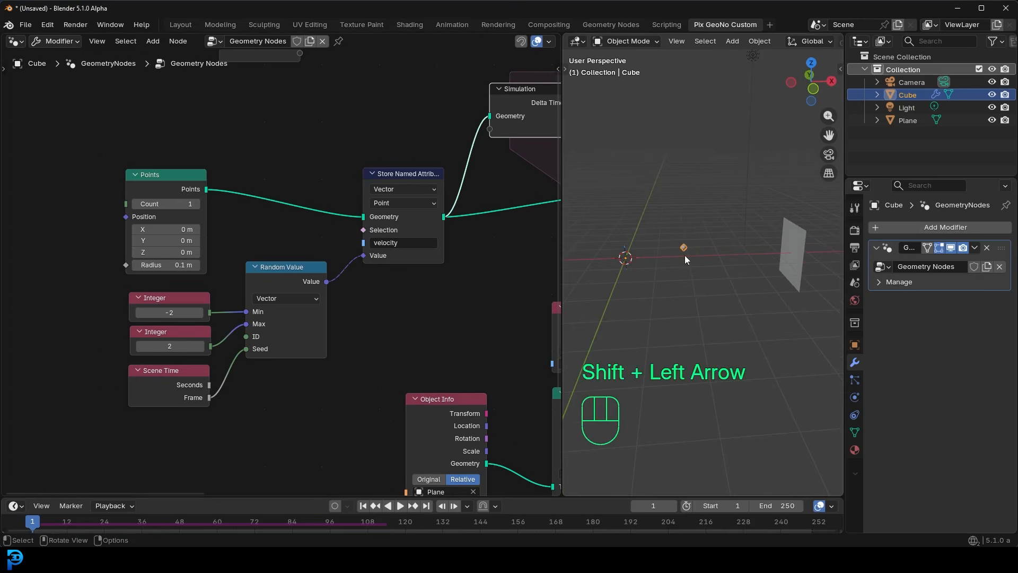
middle_click_drag(680, 256, 698, 270)
key("space")
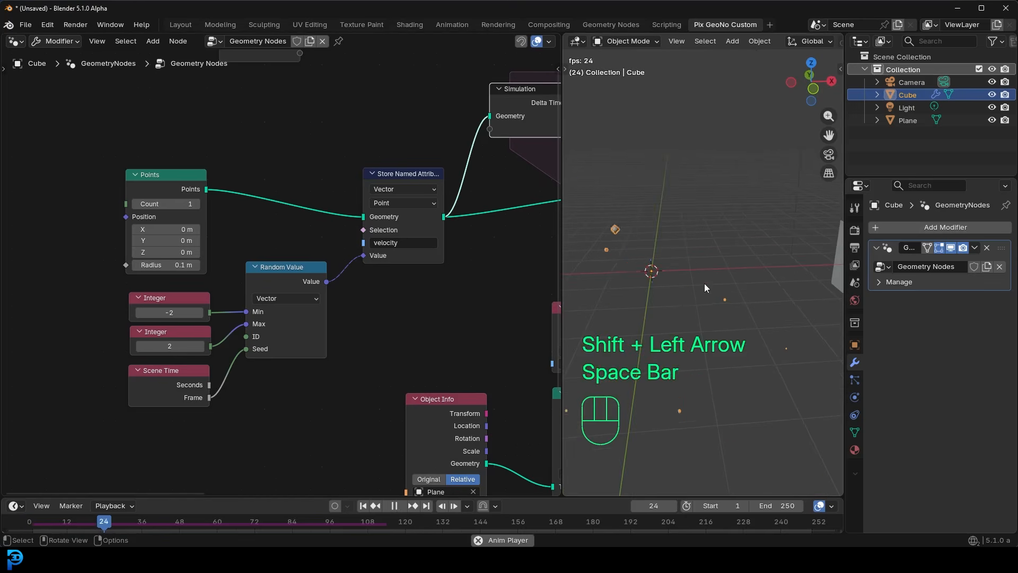
key("space")
- Move the Random Value, both Integer and Scene Time nodes together away from the Store Named Attribute node
middle_click_drag(289, 448, 329, 382)
left_click_drag(329, 382, 191, 229)
key("g")
left_click(247, 300)
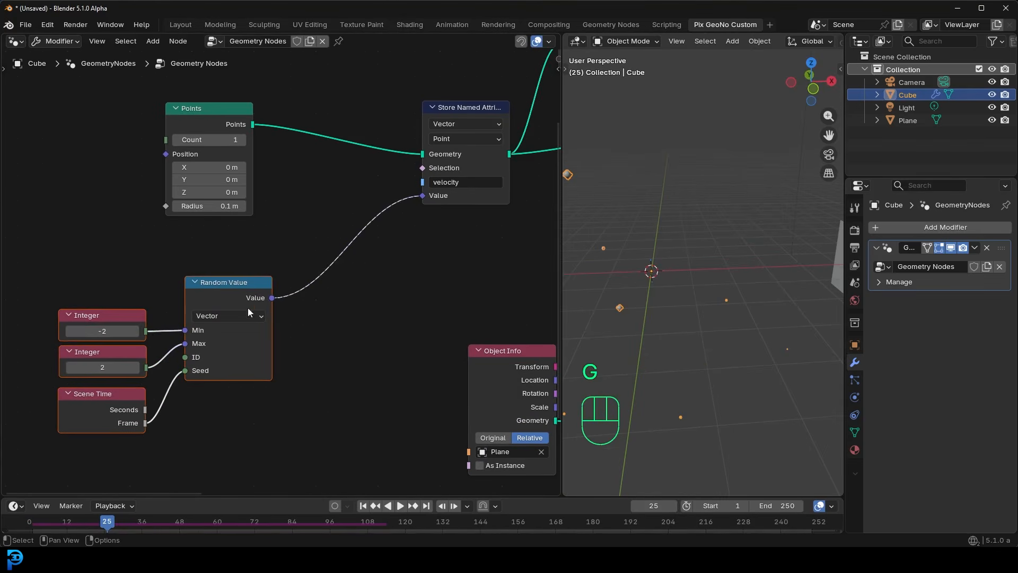
- Insert a vector Scale node between Random Value and the velocity Store Named Attribute, with Scale set to 0.01
key("shift+a")
type("scal")
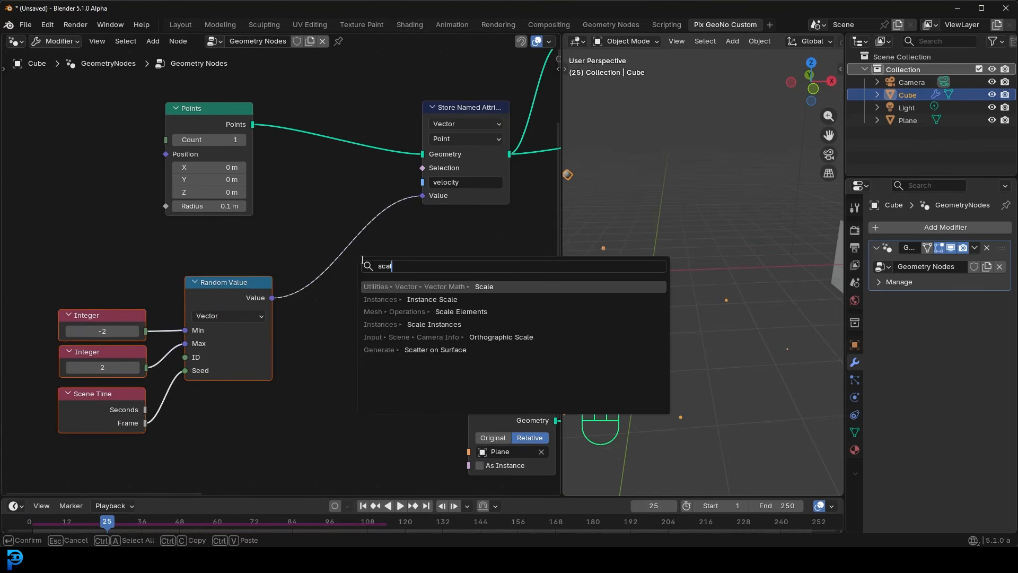
key("Return")
left_click(294, 237)
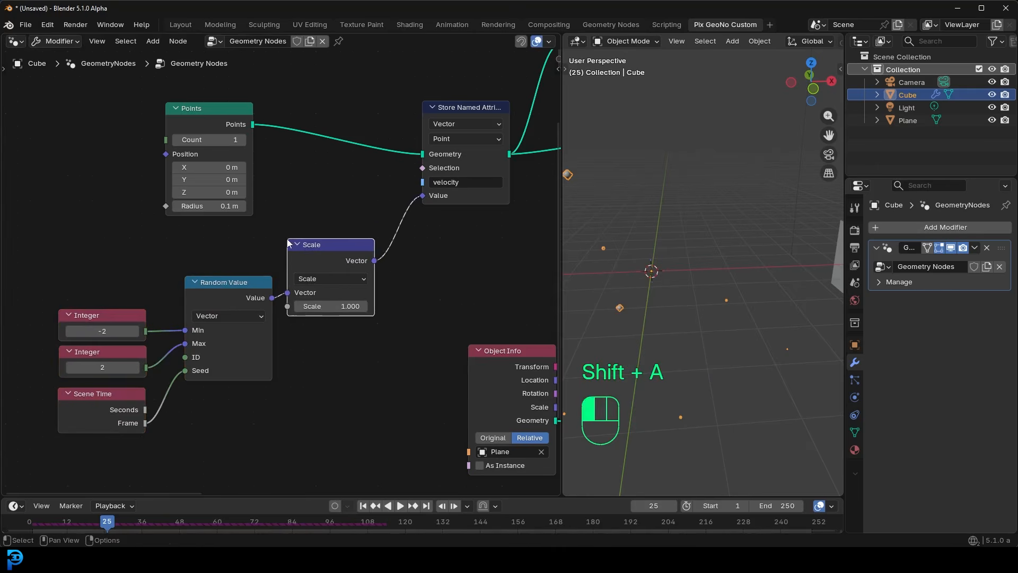
scroll(334, 277, "up", 1)
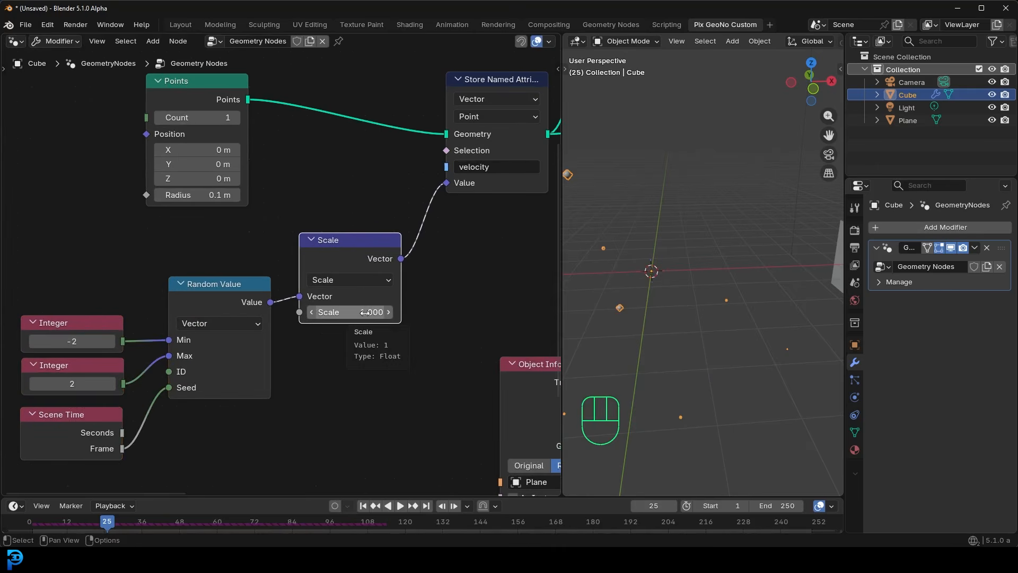
left_click(364, 312)
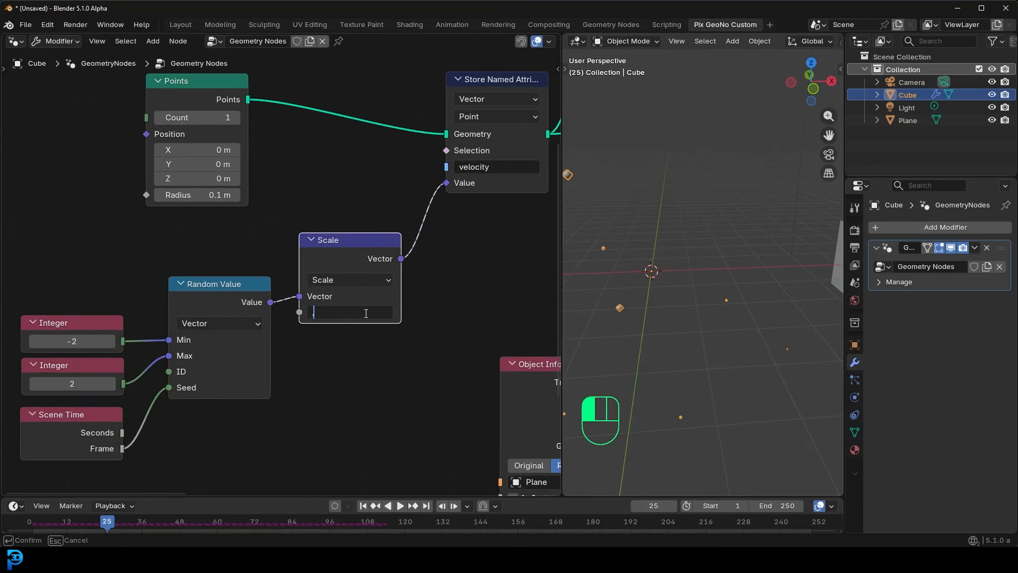
key("Return")
- Duplicate the Scale node onto the link to Store Named Attribute, change it to Add, and set its X value to 0.1
middle_click_drag(365, 241, 334, 247)
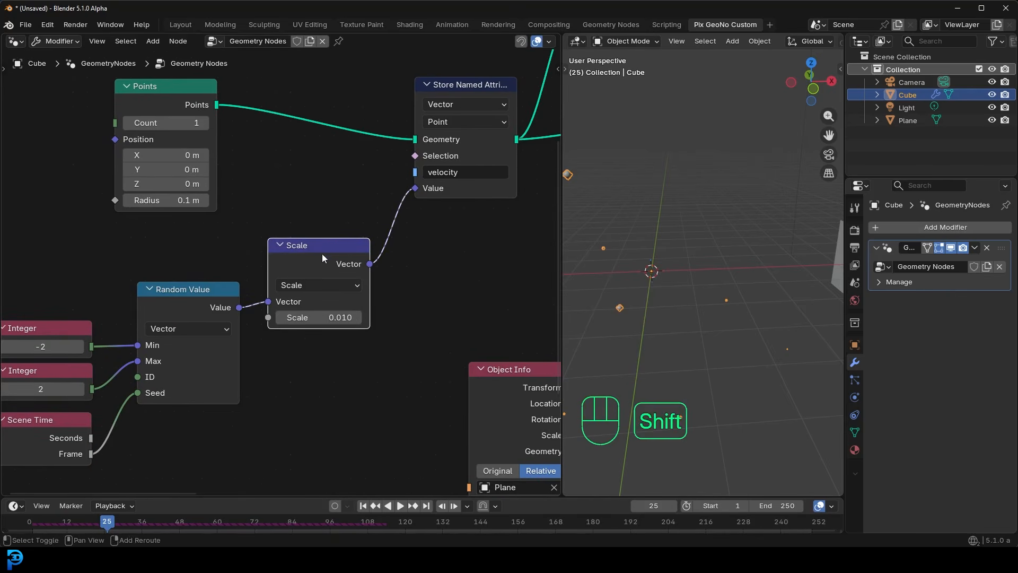
key("shift+d")
left_click(453, 217)
left_click(442, 249)
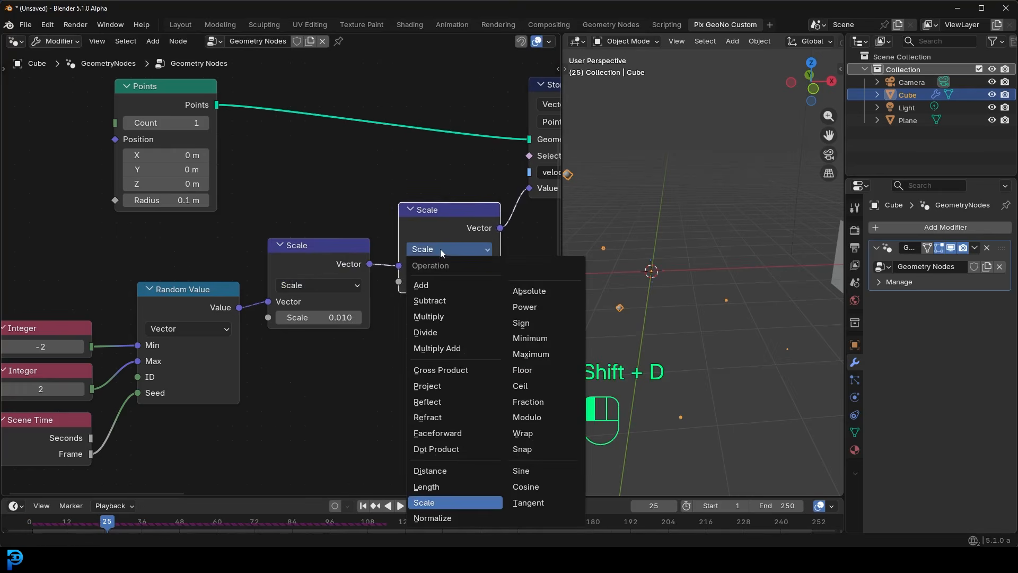
left_click(430, 286)
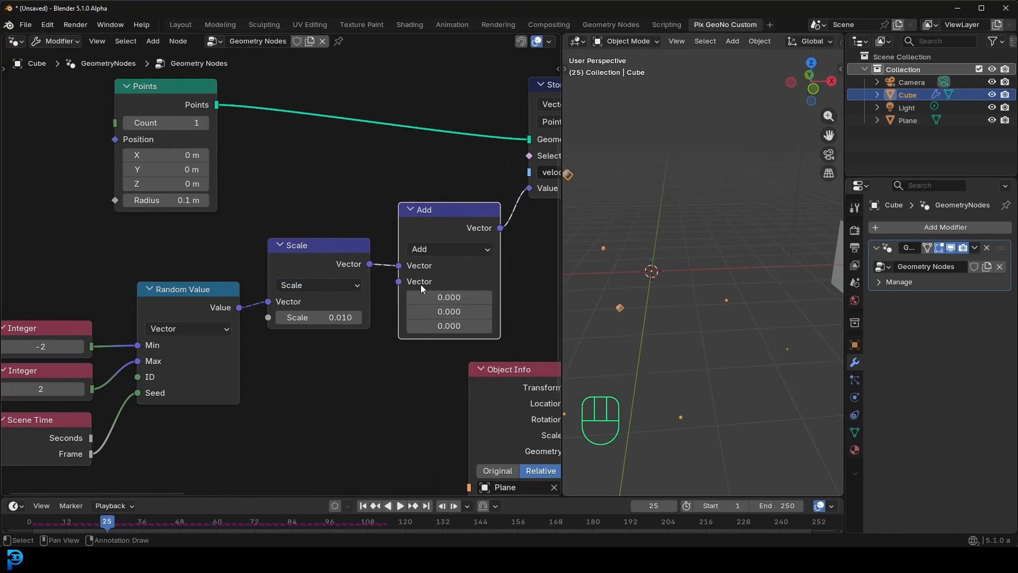
left_click(449, 297)
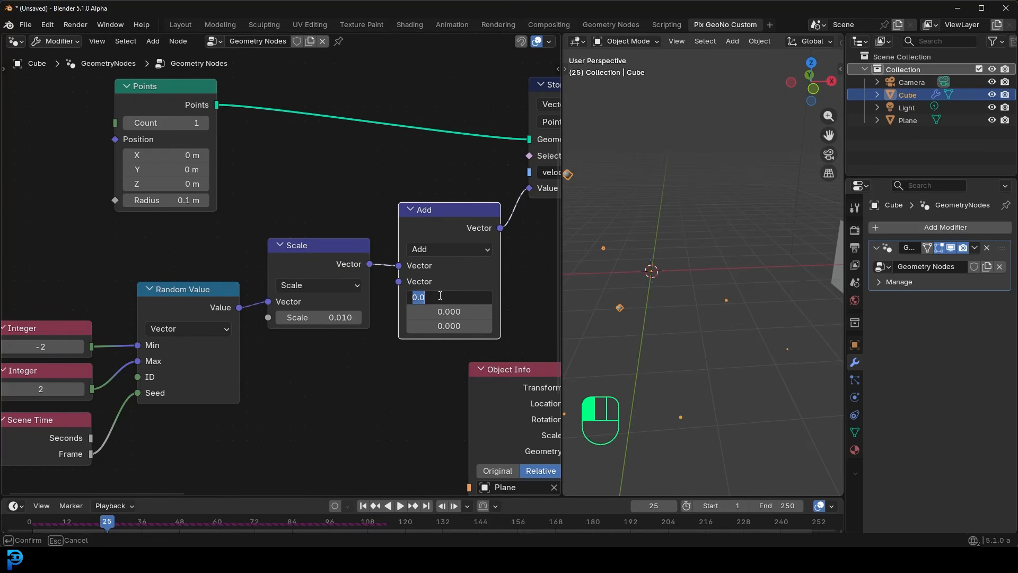
key("Return")
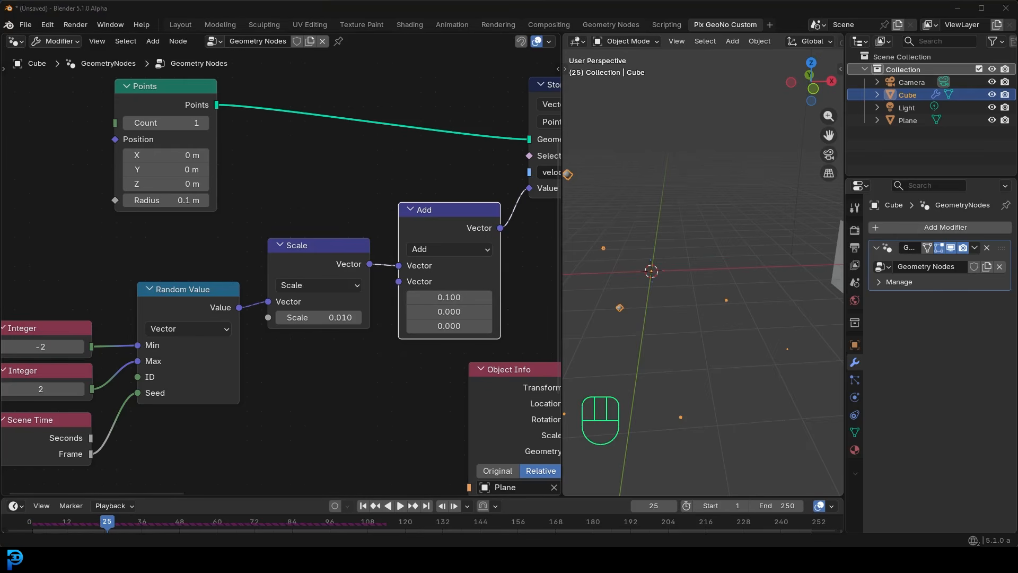
- Collapse the Add and Scale nodes and stack them beside the Random Value node
left_click_drag(313, 256, 310, 253)
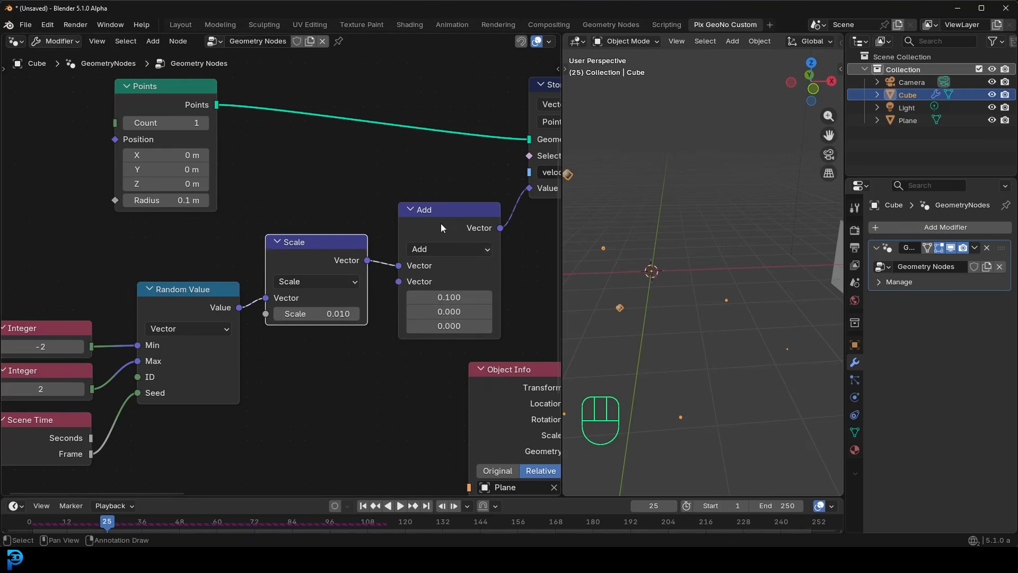
left_click(411, 210)
left_click_drag(414, 213, 297, 214)
left_click(277, 242)
left_click_drag(385, 293, 287, 239)
- Play the simulation from frame 1, orbit to inspect the points at the plane, and stop at frame 126
scroll(338, 278, "down", 3)
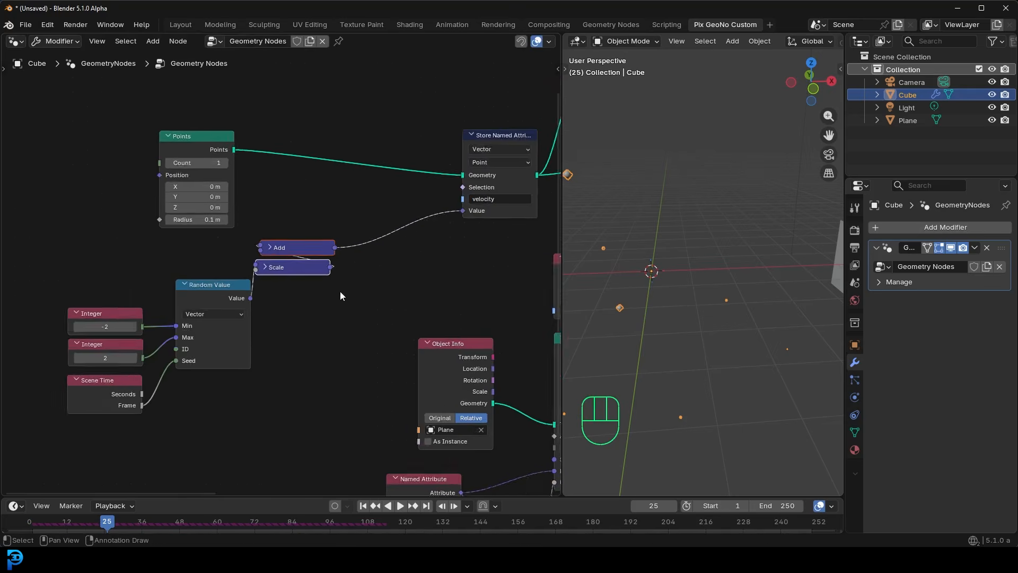
key("shift+Left")
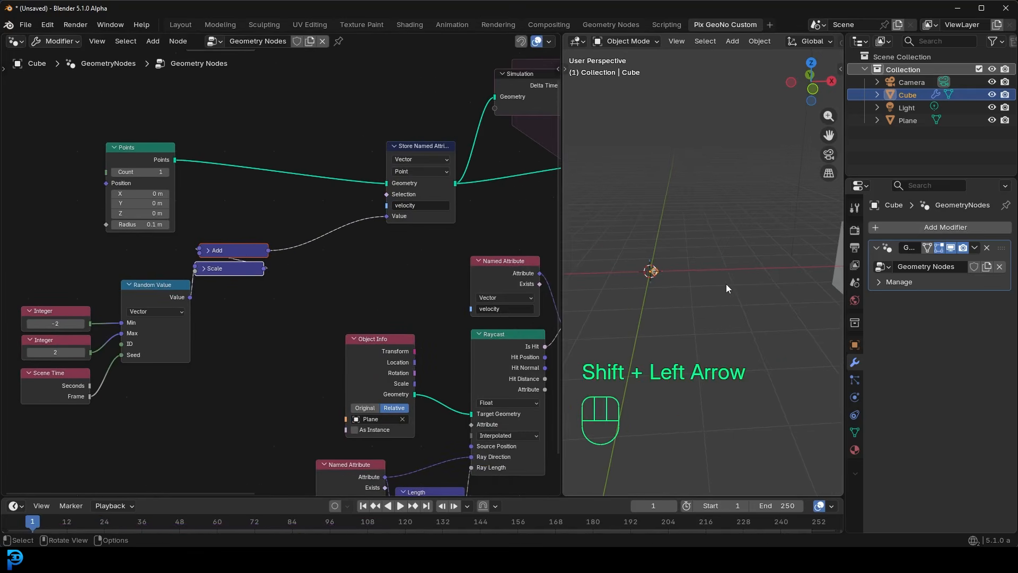
key("space")
middle_click_drag(741, 317, 672, 300, "shift")
middle_click_drag(729, 331, 715, 303)
key("space")
- Insert a Transform Geometry node between Points and Store Named Attribute, moving the Points node away to make room
middle_click_drag(93, 142, 296, 268)
left_click_drag(343, 260, 201, 206)
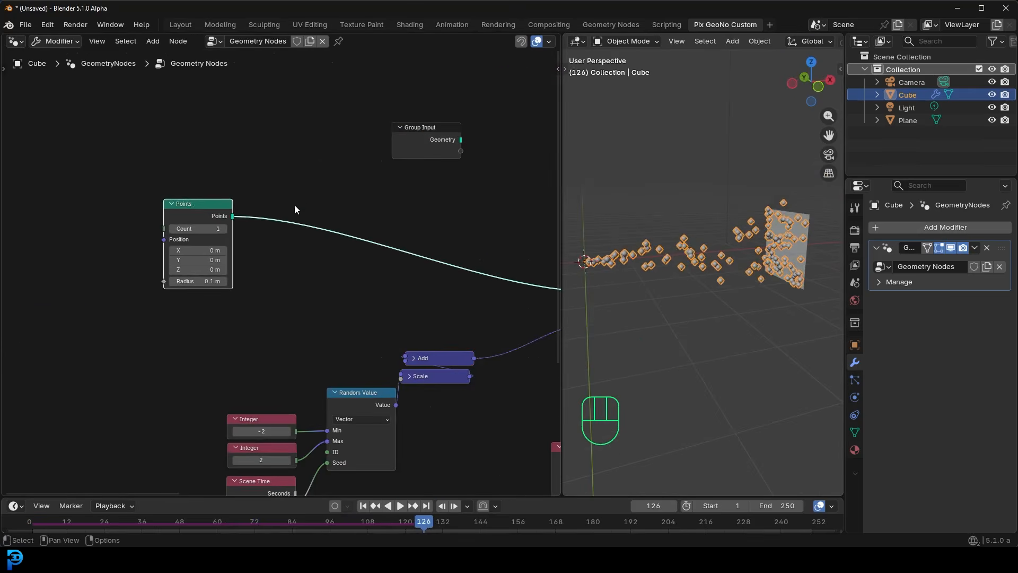
scroll(319, 197, "up", 2)
key("shift+a")
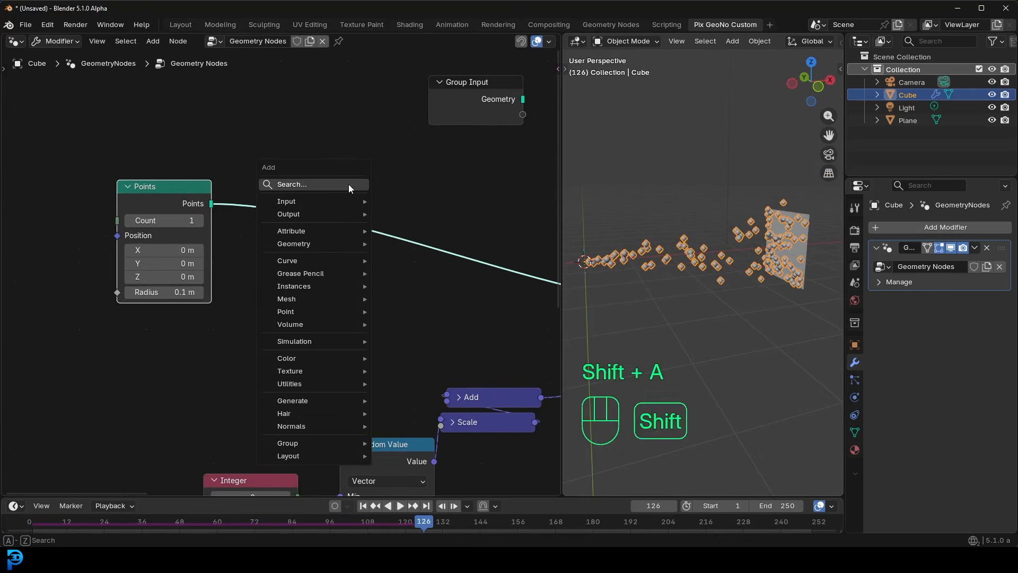
type("transfo")
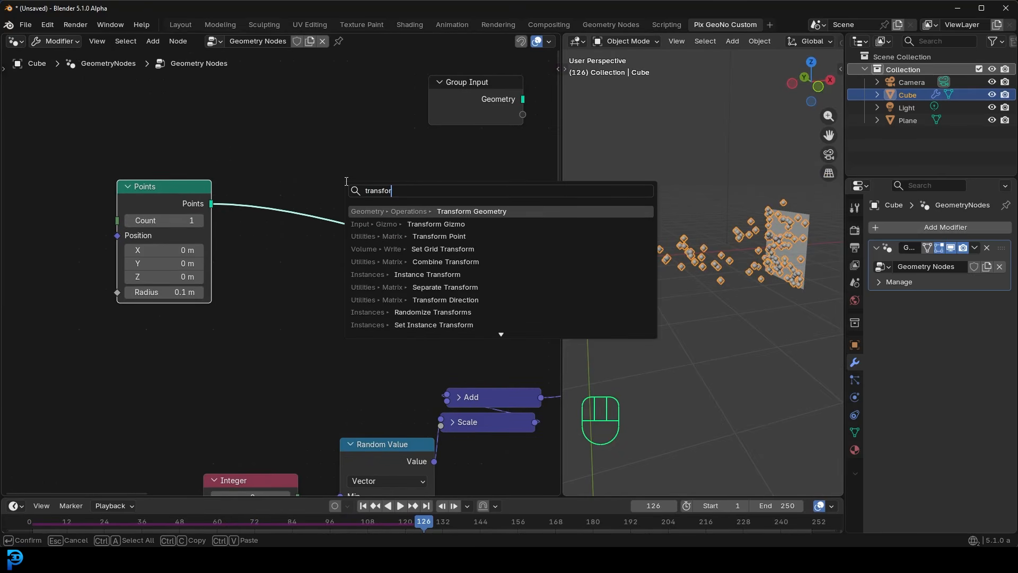
type("r")
left_click(472, 211)
left_click(483, 226)
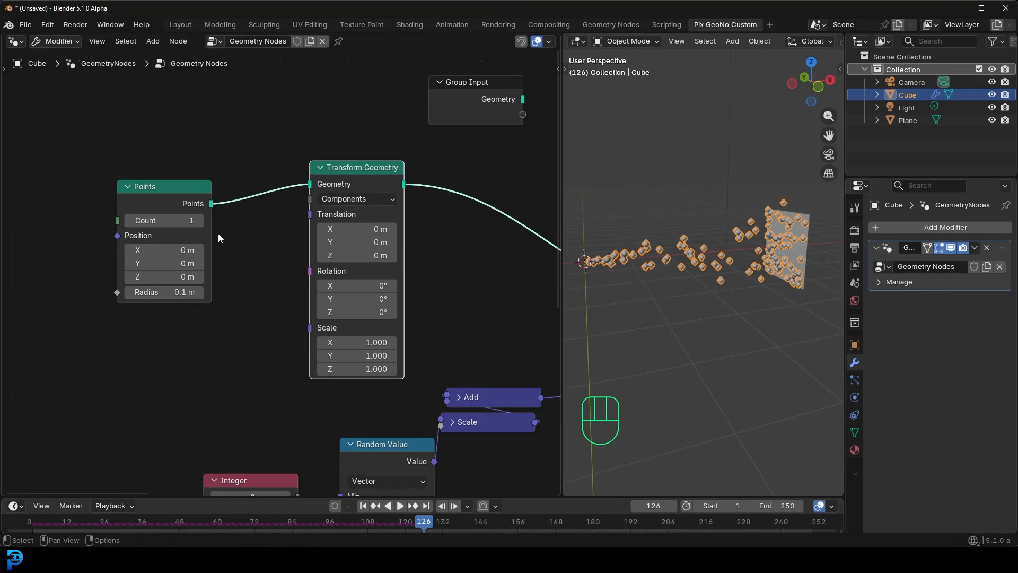
left_click_drag(170, 203, 132, 189)
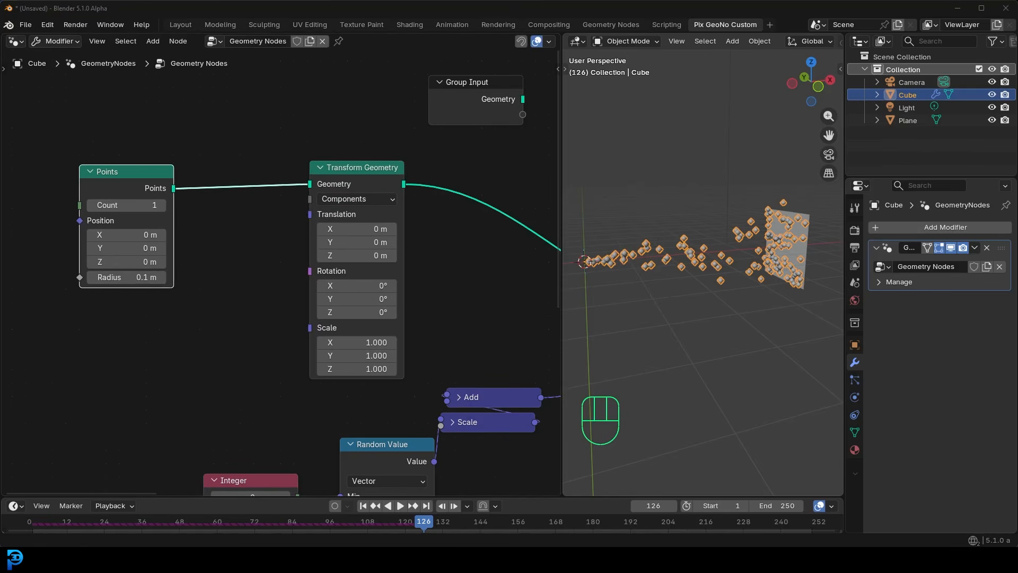
- Add a Scene Time node below the Points node and connect its Seconds output to the Transform Geometry node's Translation
scroll(231, 268, "up", 1)
key("shift+a")
type("sc")
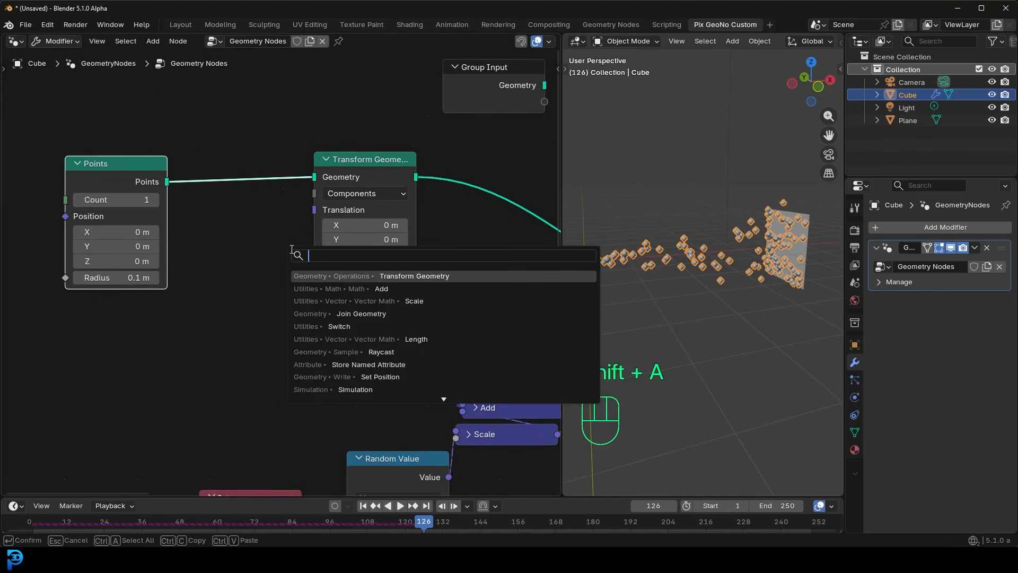
type("ene")
key("Return")
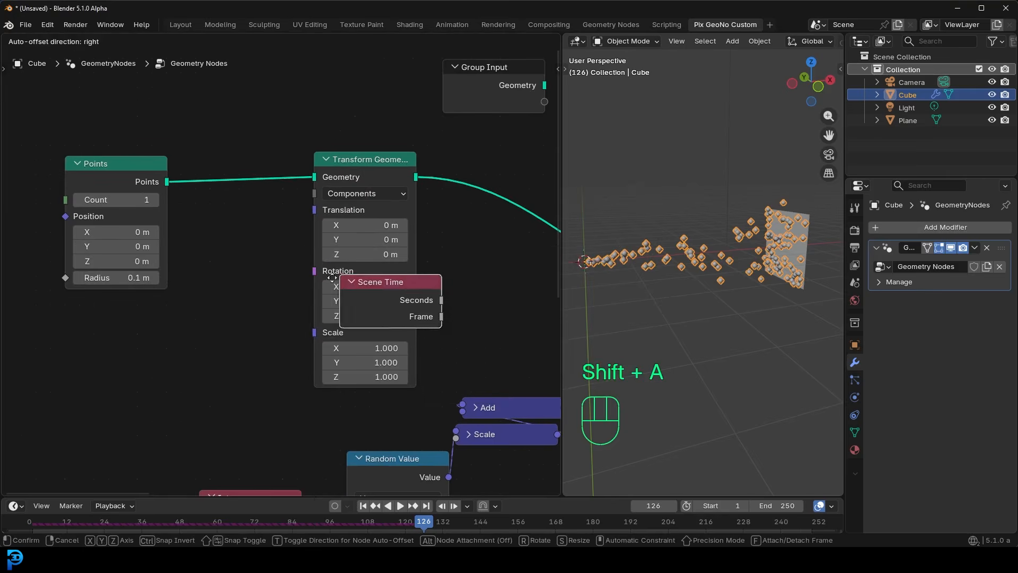
left_click(127, 321)
left_click_drag(227, 344, 316, 215)
left_click_drag(173, 349, 139, 357)
- Insert a Combine XYZ node between Scene Time and Transform Geometry, with Seconds feeding only its Z input
key("shift+a")
type("combin")
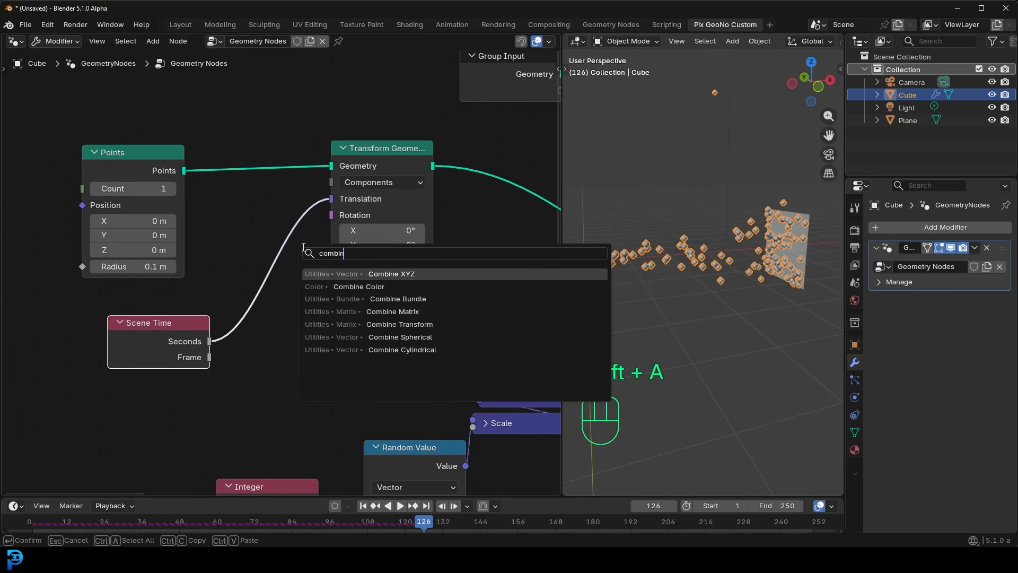
key("Return")
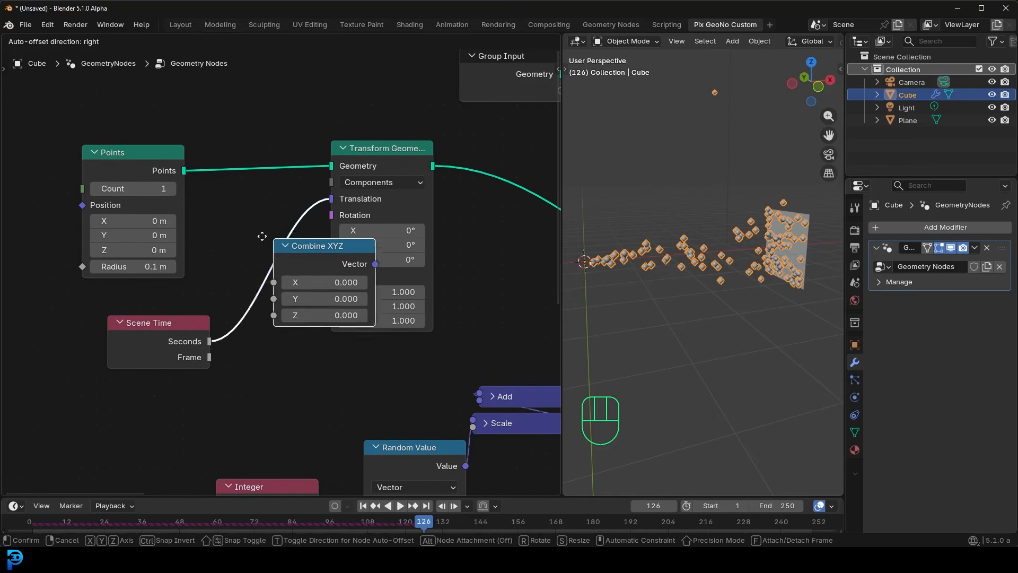
left_click(239, 250)
left_click_drag(163, 344, 148, 349)
left_click_drag(238, 287, 237, 289)
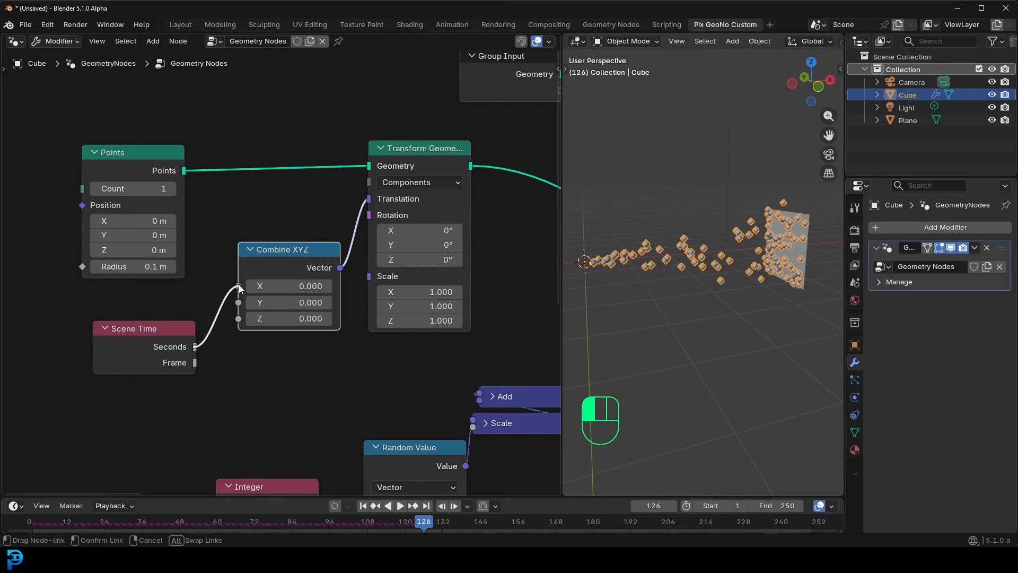
left_click_drag(202, 287, 238, 318)
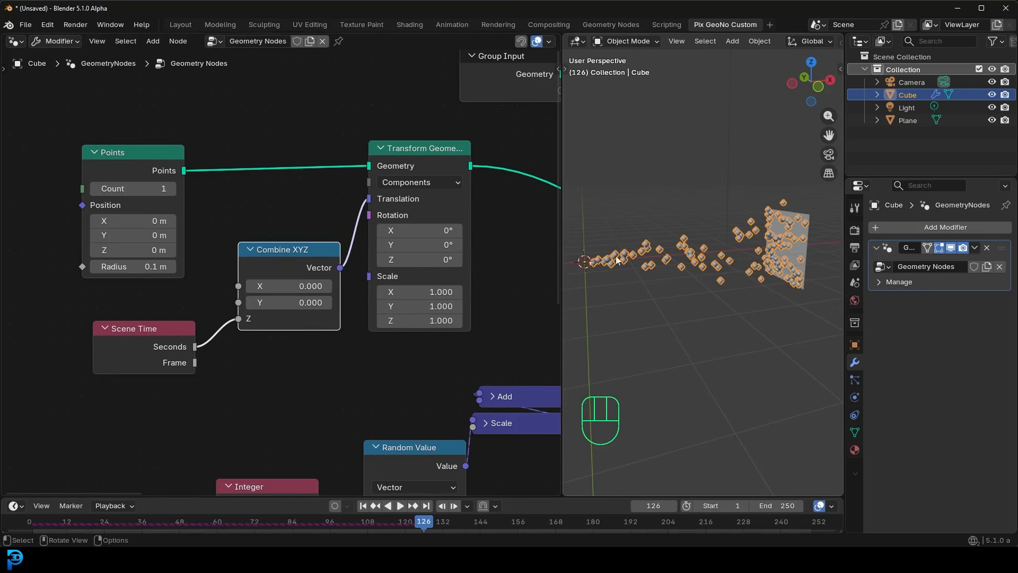
- Play the simulation from frame 1 to check the emitter's vertical movement, and stop at frame 60
middle_click_drag(604, 255, 676, 268, "shift")
left_click_drag(161, 335, 158, 336)
key("shift+Left")
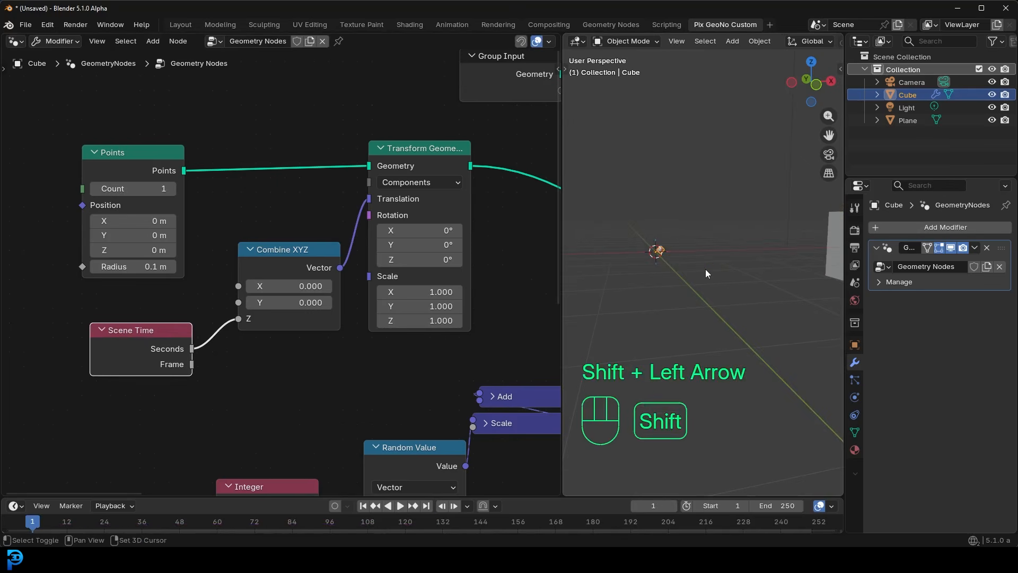
key("space")
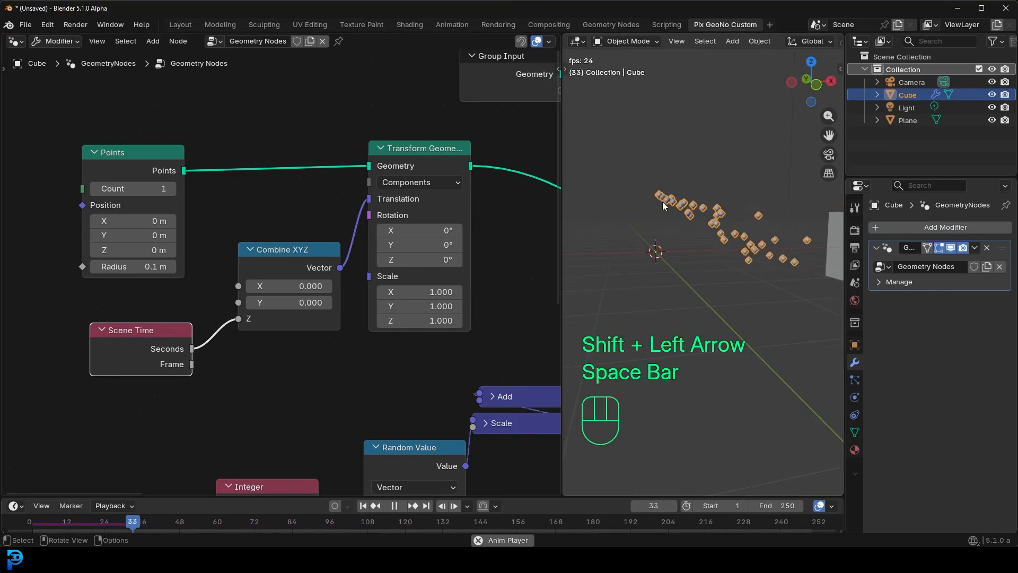
key("space")
- Insert a Sine math node on the link between Scene Time's Seconds output and Combine XYZ's Z input
left_click_drag(134, 349, 99, 369)
middle_click_drag(180, 339, 277, 305)
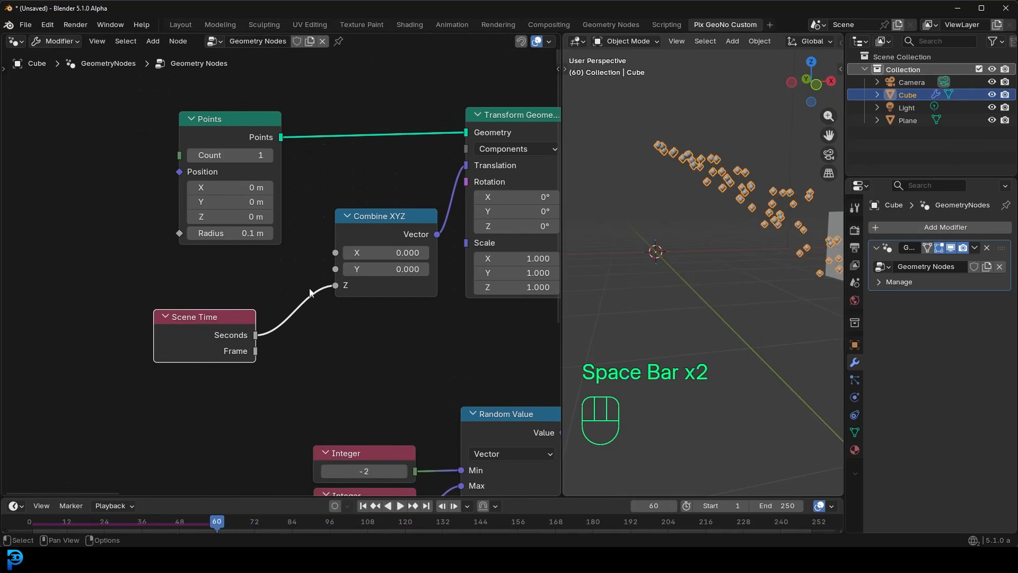
key("shift+a")
type("sine")
left_click(401, 284)
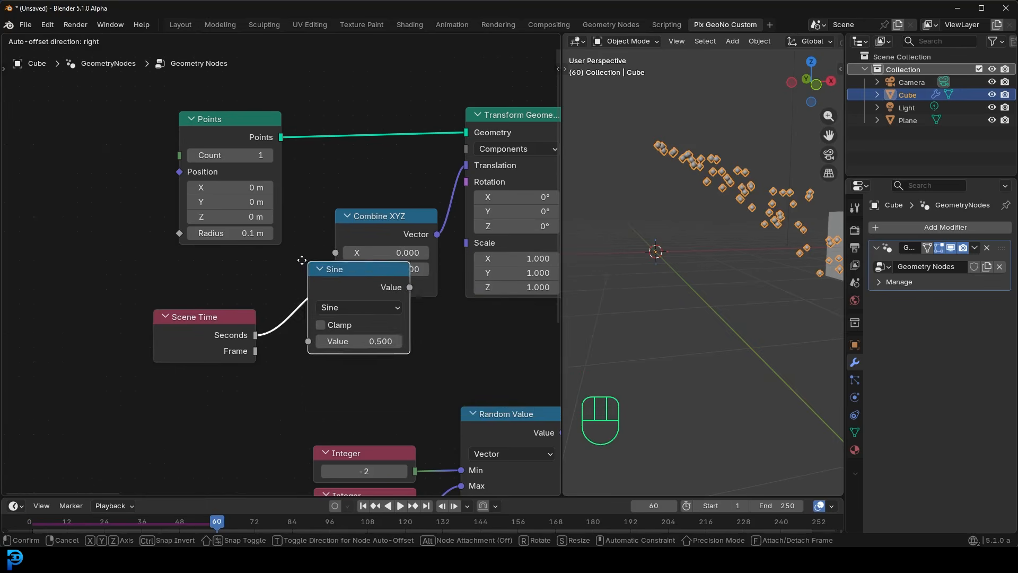
left_click(258, 325)
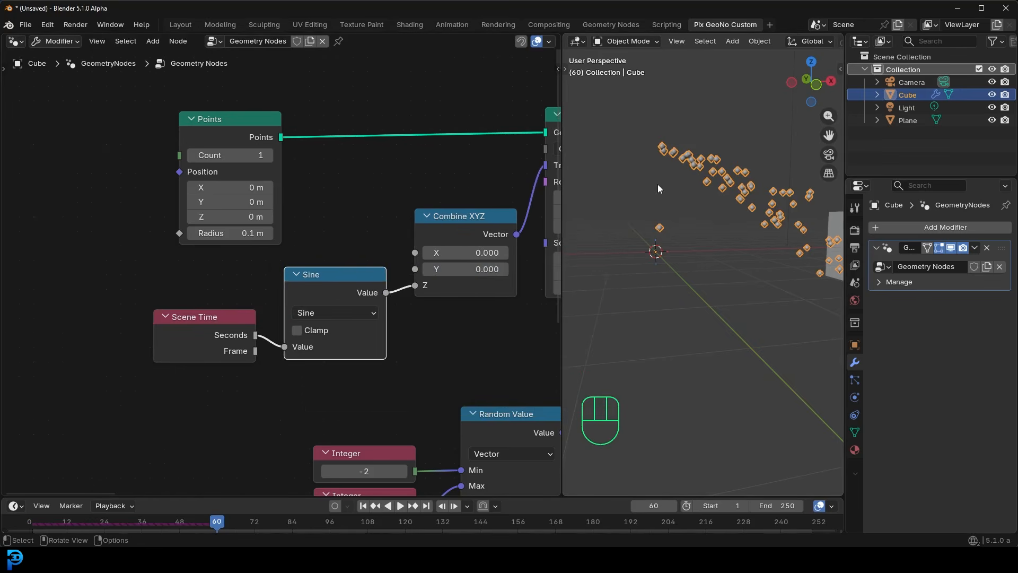
- Play the simulation from frame 1, inspect the emitter's oscillating movement from several angles, and stop at frame 160
key("shift+Left")
key("space")
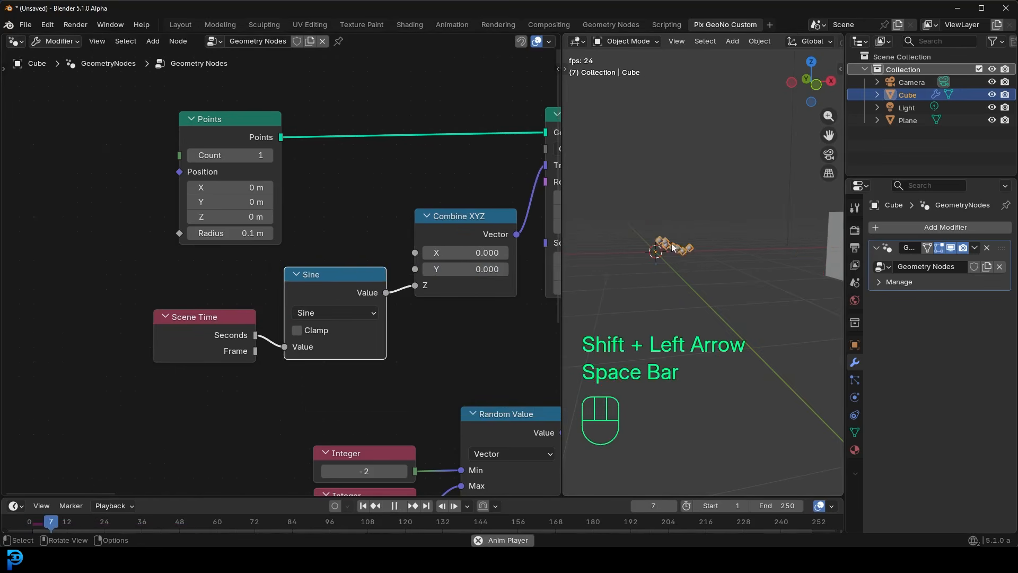
scroll(675, 250, "up", 3)
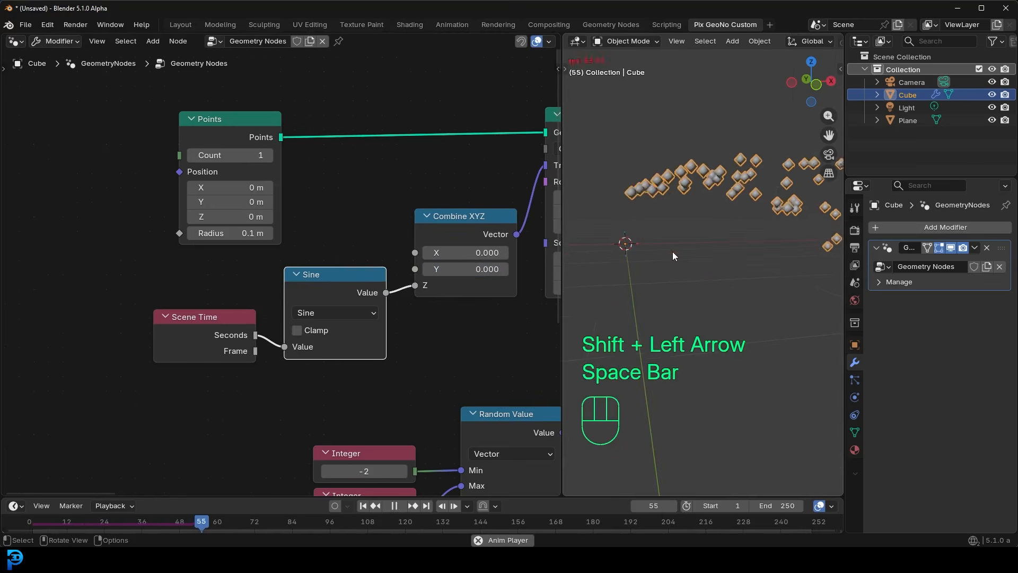
scroll(633, 229, "down", 3)
middle_click_drag(633, 228, 658, 237)
middle_click_drag(769, 270, 721, 251, "shift")
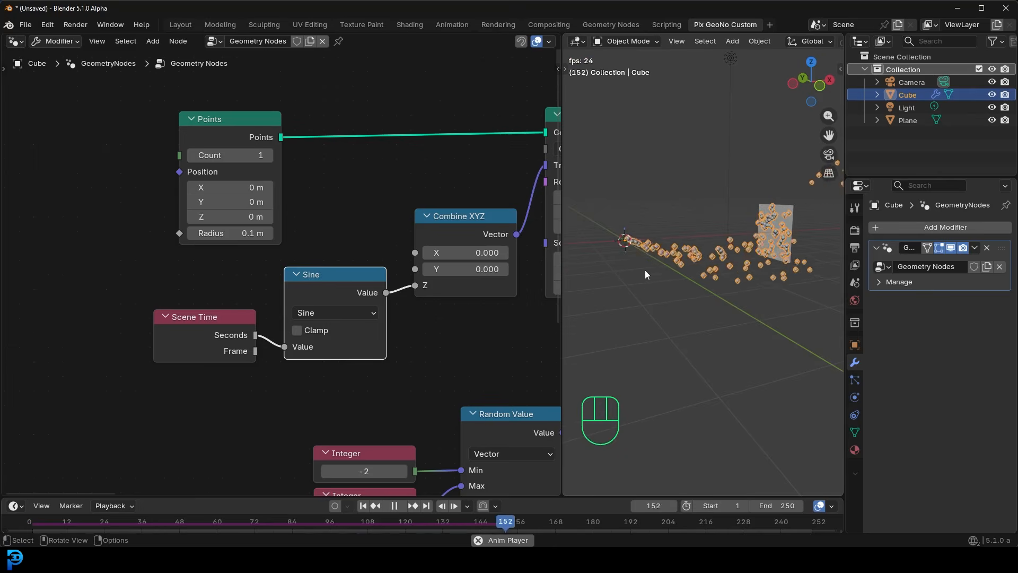
key("space")
- Duplicate the Sine node, feed the copy from Scene Time's Seconds, and connect its Value to Combine XYZ's Y input
middle_click_drag(217, 288, 244, 221)
left_click_drag(224, 259, 209, 238)
left_click_drag(369, 226, 367, 282)
key("shift+d")
left_click(372, 190)
left_click_drag(267, 247, 311, 243)
left_click_drag(371, 178, 371, 171)
left_click(413, 185)
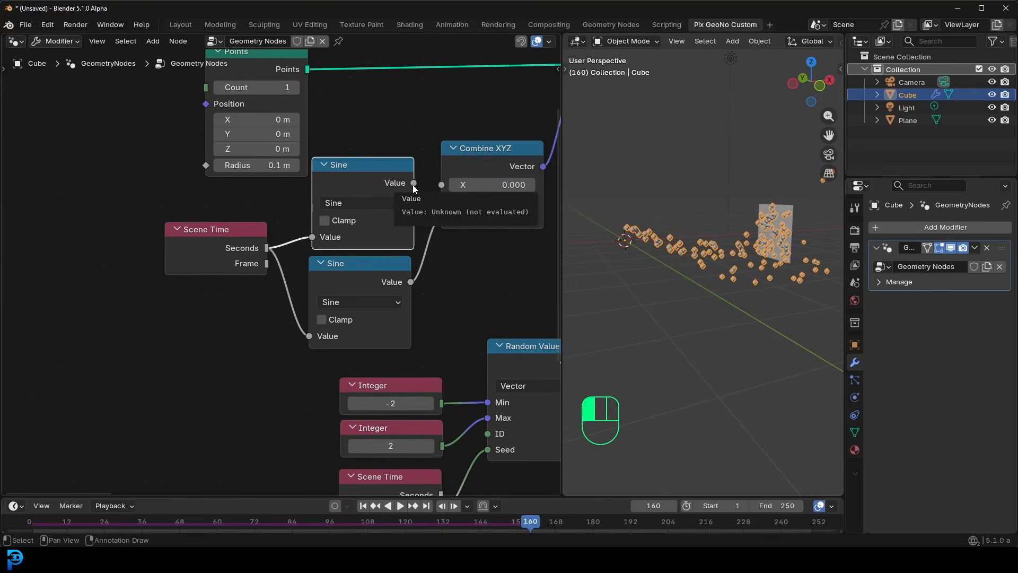
left_click_drag(414, 186, 446, 202)
- Replay the simulation from frame 1, examine the combined Y and Z emitter motion around the plane, and stop at frame 29
key("shift+Left")
key("space")
middle_click_drag(702, 246, 656, 252)
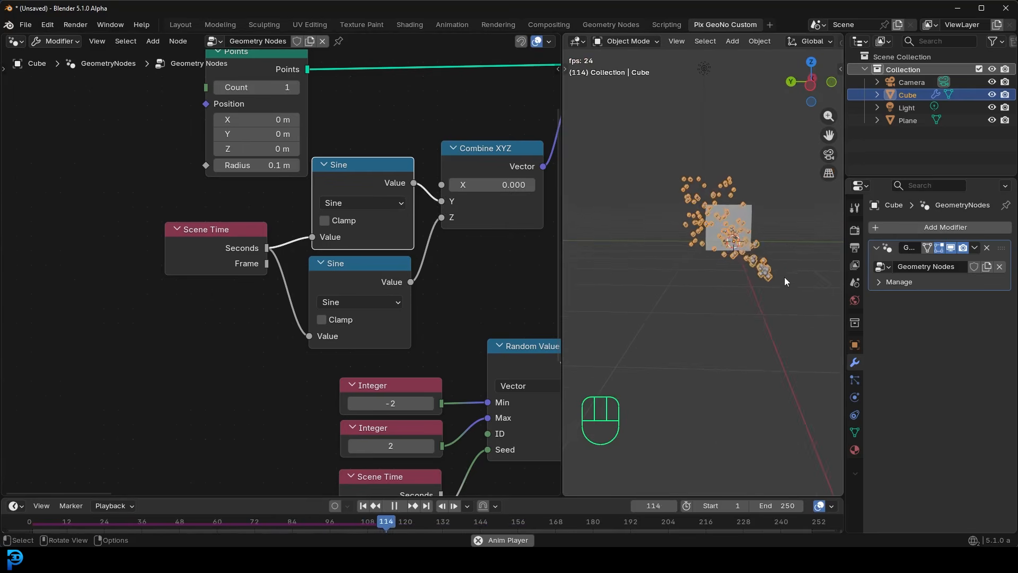
middle_click_drag(793, 273, 711, 291)
middle_click_drag(746, 319, 720, 300)
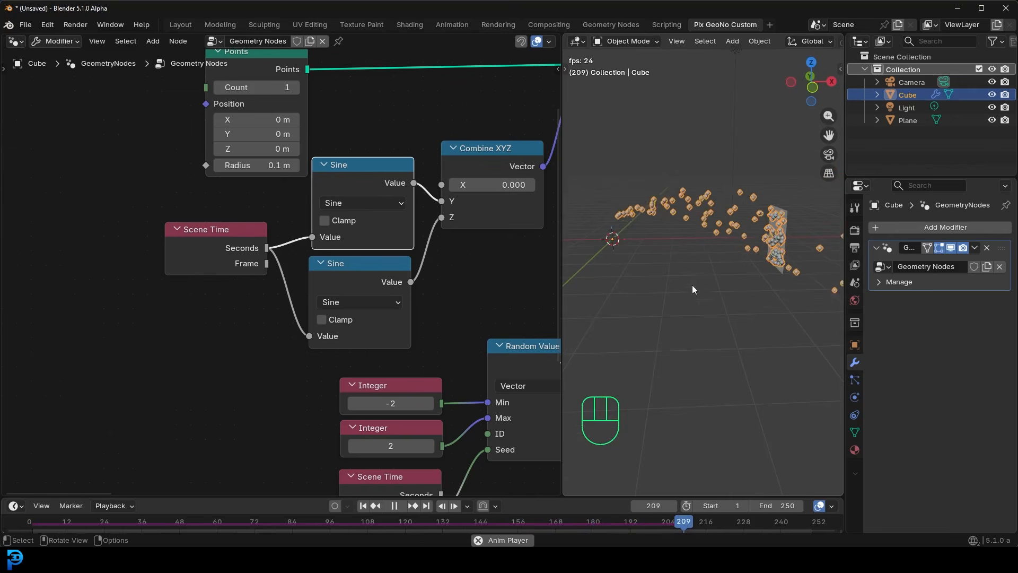
middle_click_drag(268, 113, 288, 133)
scroll(288, 134, "down", 2)
key("space")
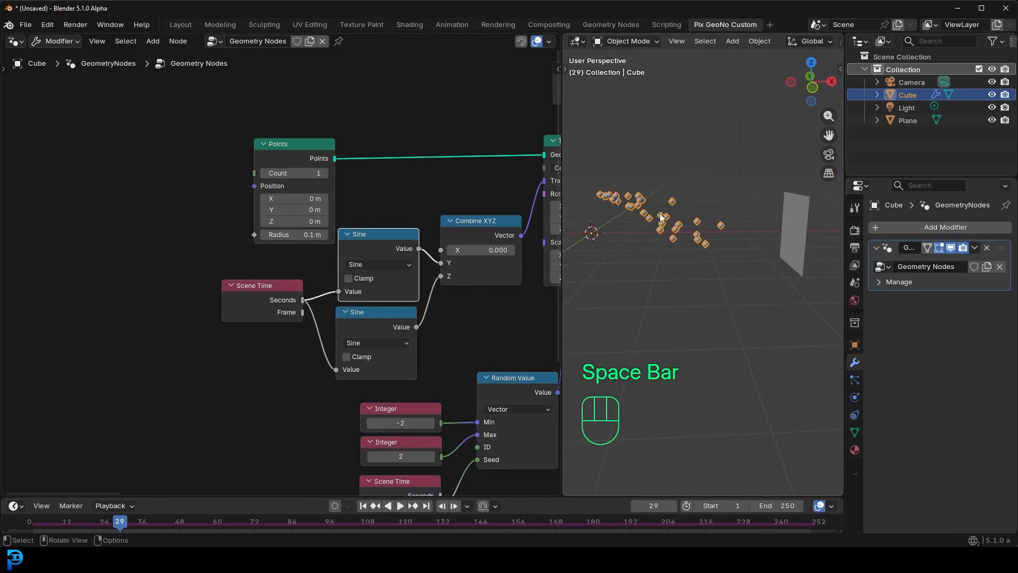
- Make room after the Simulation output and insert an Instance on Points node before the Group Output
scroll(373, 267, "down", 2)
middle_click_drag(171, 266, 212, 311)
left_click_drag(275, 206, 464, 210)
key("shift+a")
left_click(360, 180)
type("instance")
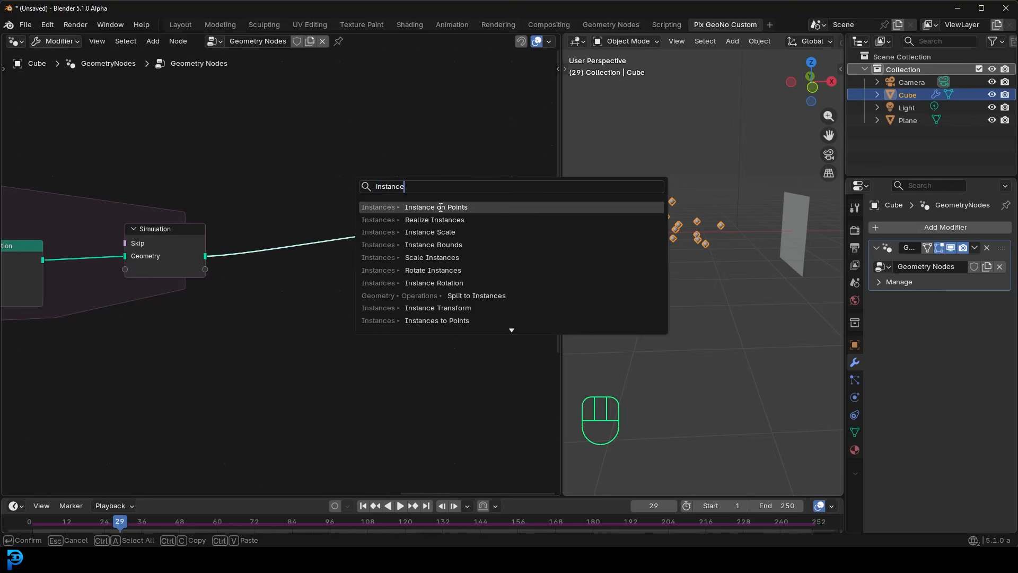
left_click(441, 208)
left_click(318, 190)
middle_click_drag(275, 288, 323, 249)
- Add an Ico Sphere as the Instance input of Instance on Points and set its subdivisions to 3
scroll(323, 249, "up", 2)
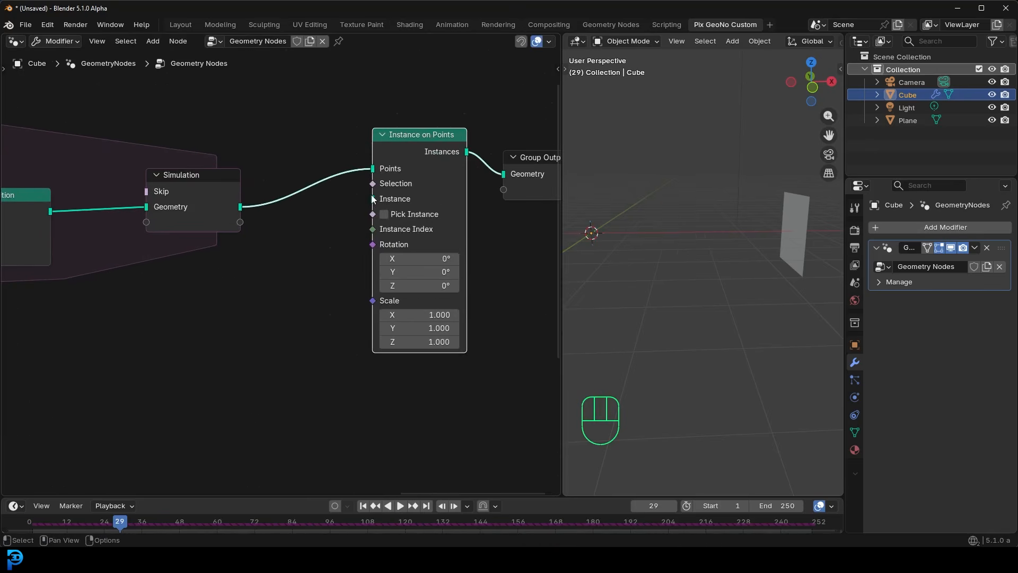
left_click_drag(373, 204, 281, 332)
type("sphere")
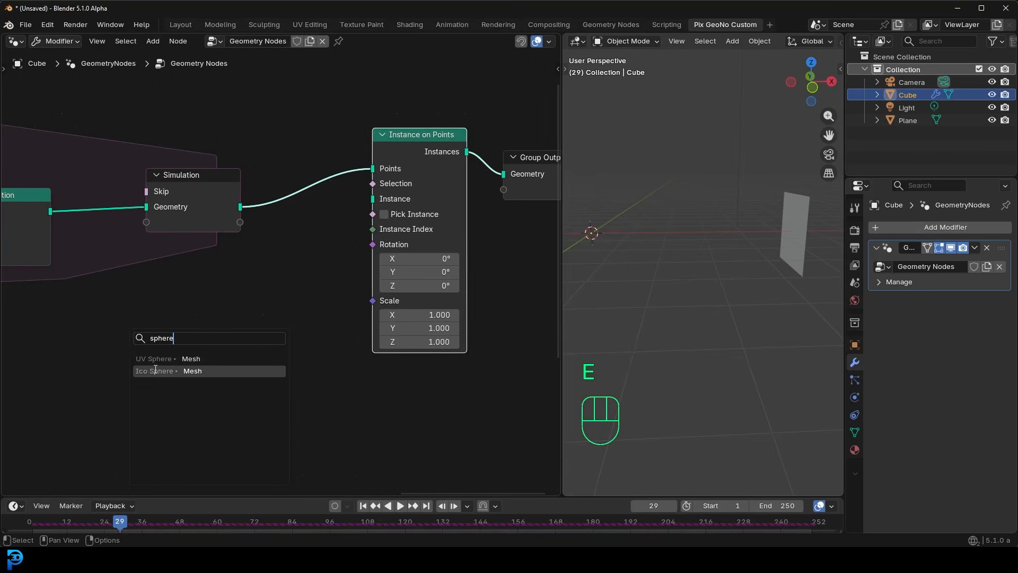
left_click(192, 371)
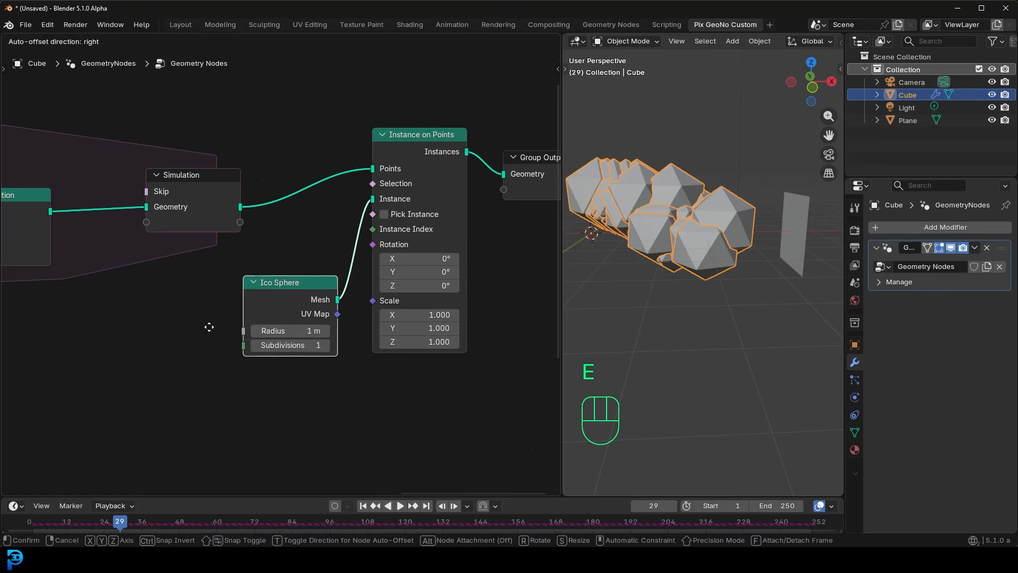
left_click(317, 349)
left_click(317, 349)
- Move the Group Output away and insert a Set Shade Smooth node after Instance on Points
middle_click_drag(403, 212, 332, 228)
middle_click_drag(508, 188, 351, 241)
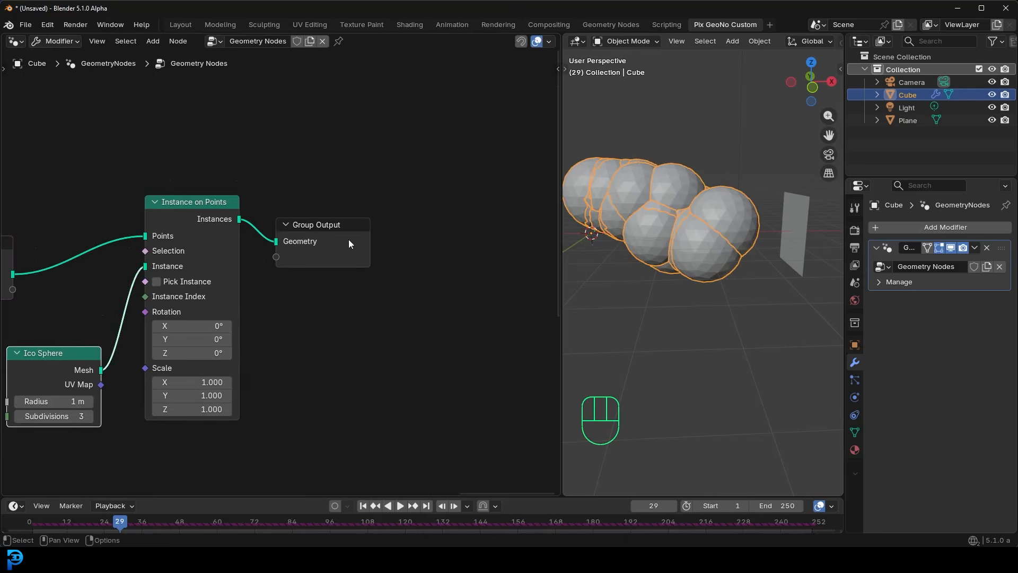
left_click_drag(351, 240, 487, 207)
key("shift+a")
left_click(408, 200)
type("sgade")
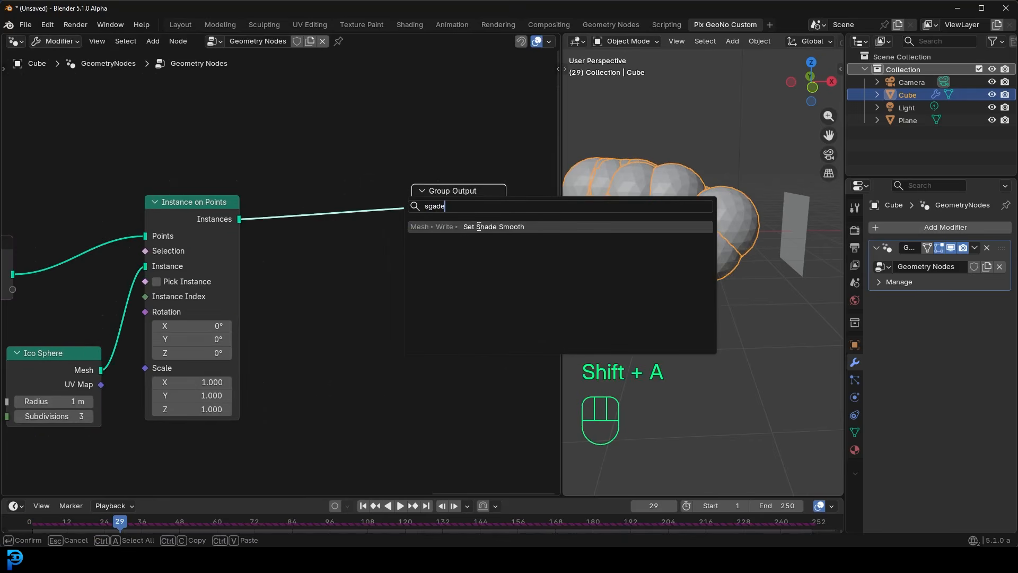
left_click(479, 226)
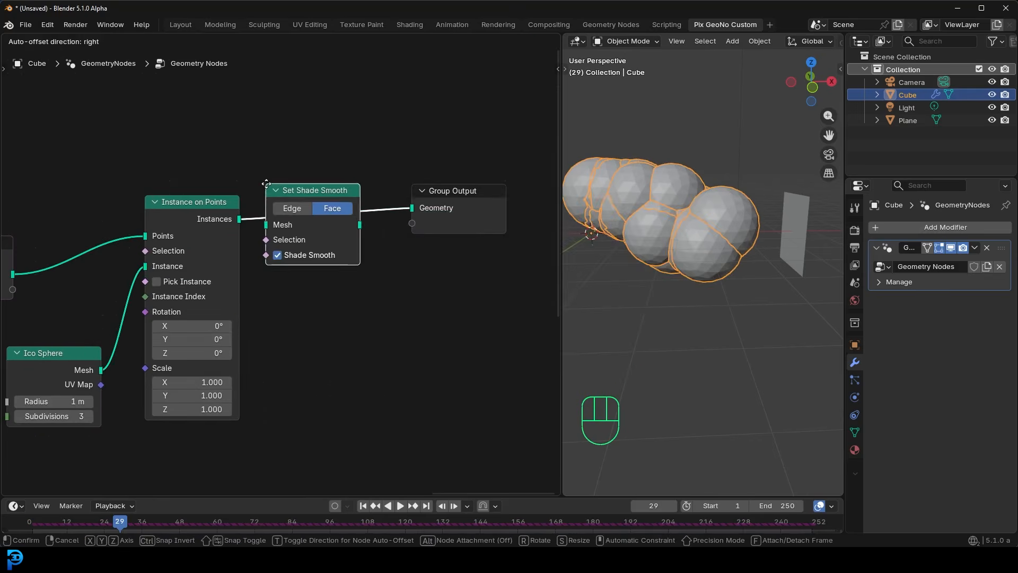
left_click(270, 193)
- Set the Ico Sphere's radius to 0.1 m
middle_click_drag(240, 321, 361, 218)
scroll(225, 273, "up", 4)
middle_click_drag(195, 328, 246, 363)
left_click_drag(222, 348, 177, 348, "shift")
- Add a Random Value node from the Scale input of Instance on Points and change its data type to Float
middle_click_drag(421, 231, 391, 197)
left_click_drag(304, 263, 252, 368)
type("ran")
key("Return")
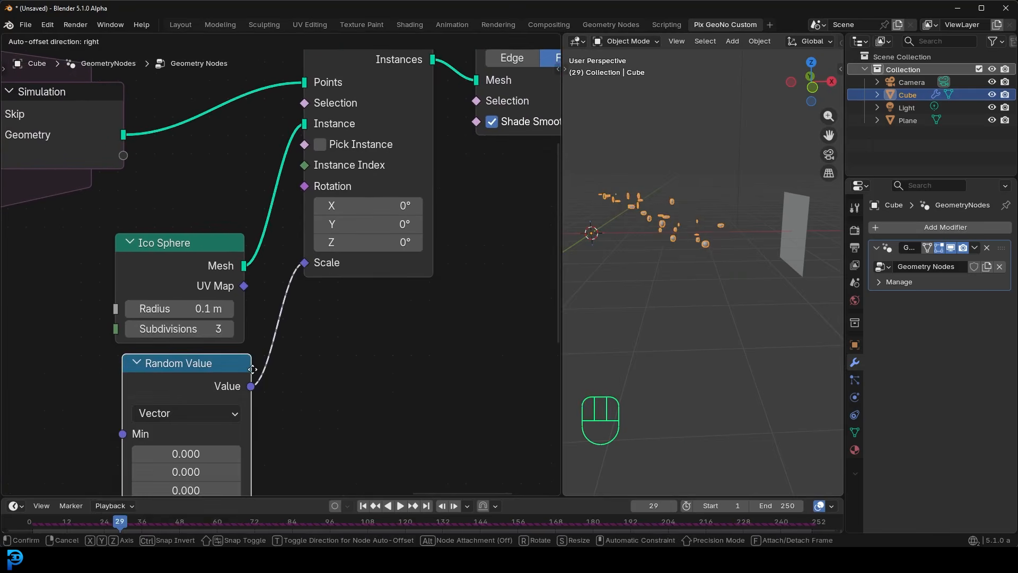
left_click(253, 369)
left_click(173, 414)
left_click(171, 453)
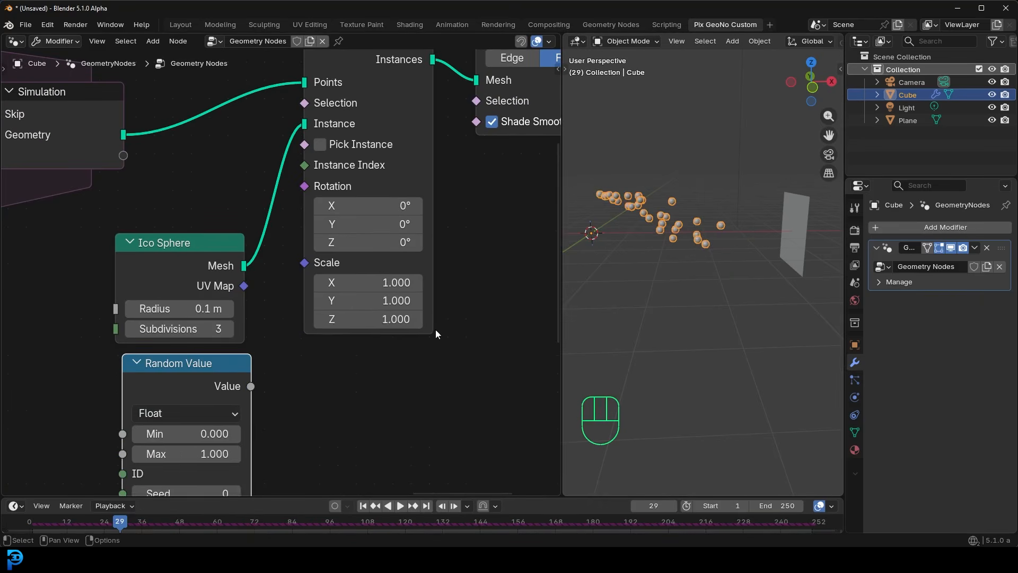
- Connect the float Random Value to the Instance on Points Scale, with Min set to 0.270 and Max to 1.160
middle_click_drag(317, 371, 371, 275)
scroll(318, 284, "up", 1)
left_click_drag(306, 290, 332, 263)
left_click_drag(371, 159, 364, 157)
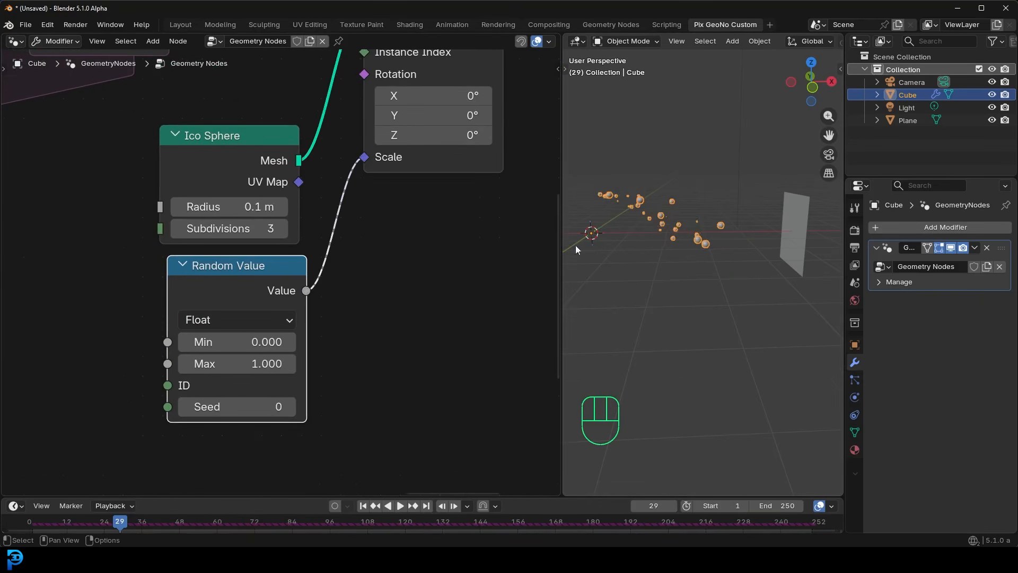
scroll(681, 233, "up", 3)
left_click_drag(237, 342, 258, 363, "shift")
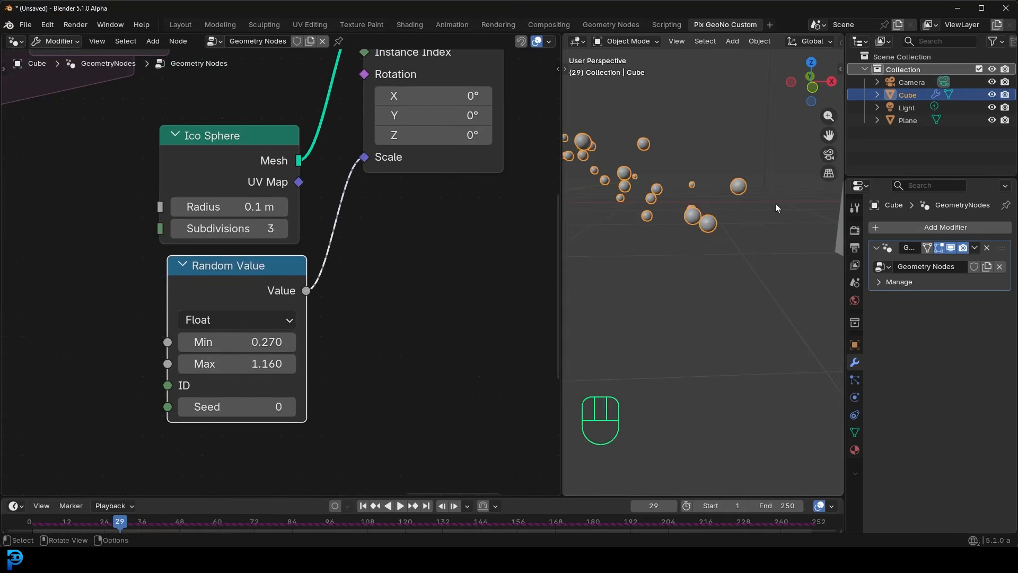
- Deselect everything, play the simulation while orbiting around the spheres, and stop at frame 124
key("alt+a")
middle_click_drag(682, 223, 661, 267, "shift")
key("space")
middle_click_drag(691, 317, 772, 313)
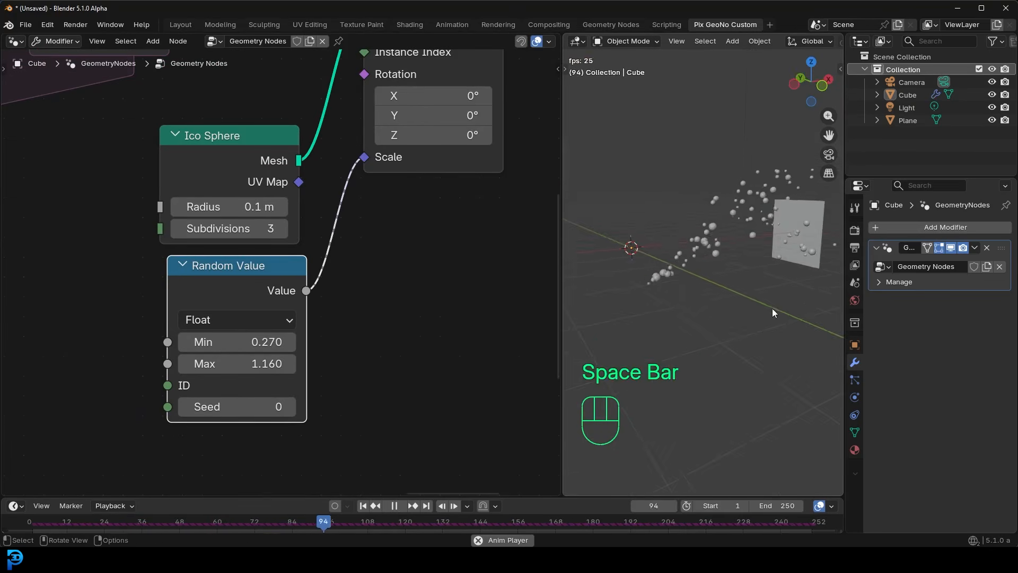
key("space")
- Scale the upright plane up to several times its size so it spans the whole particle stream
left_click(773, 201)
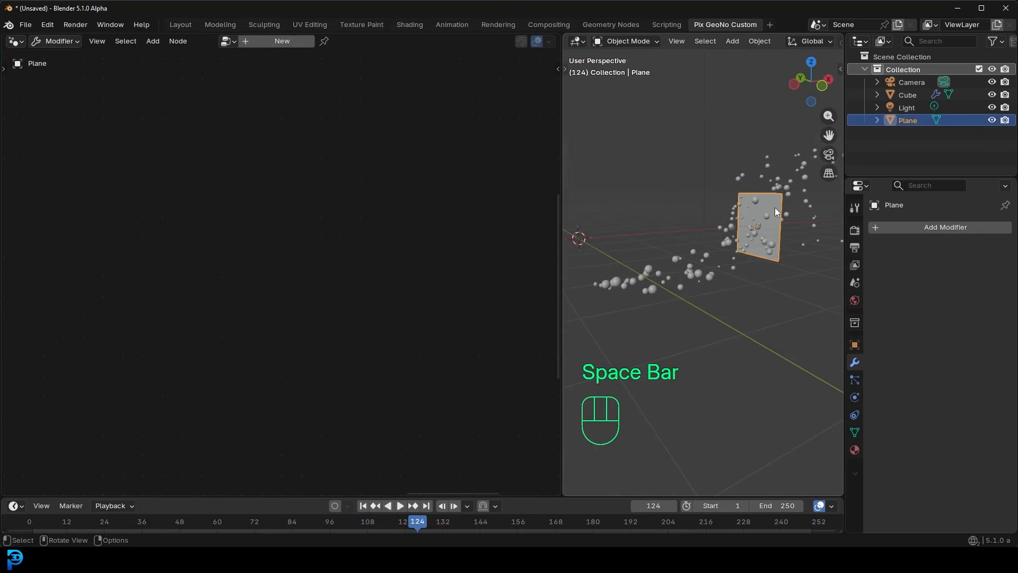
key("s")
left_click(778, 351)
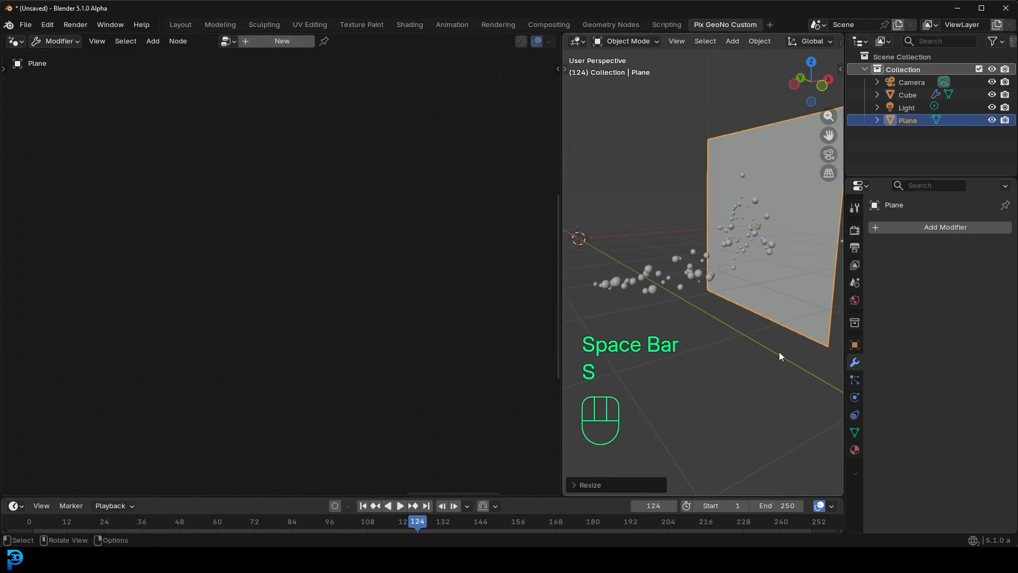
- Replay the simulation from frame 1 against the enlarged plane and stop at frame 55
key("shift+Left")
key("space")
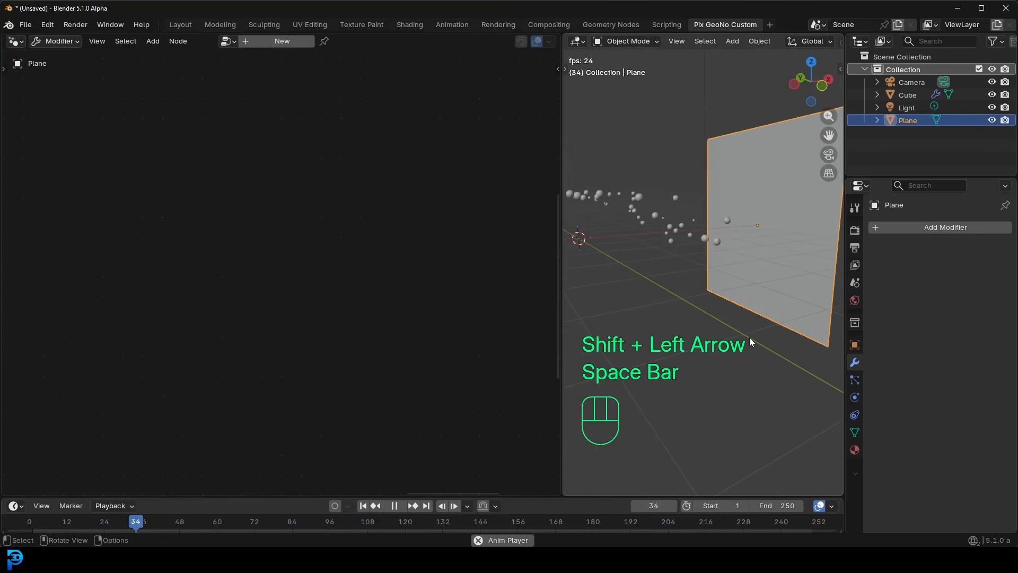
key("space")
- Select the particle spheres' object and insert a Set Material node between Set Shade Smooth and Group Output
left_click(658, 186)
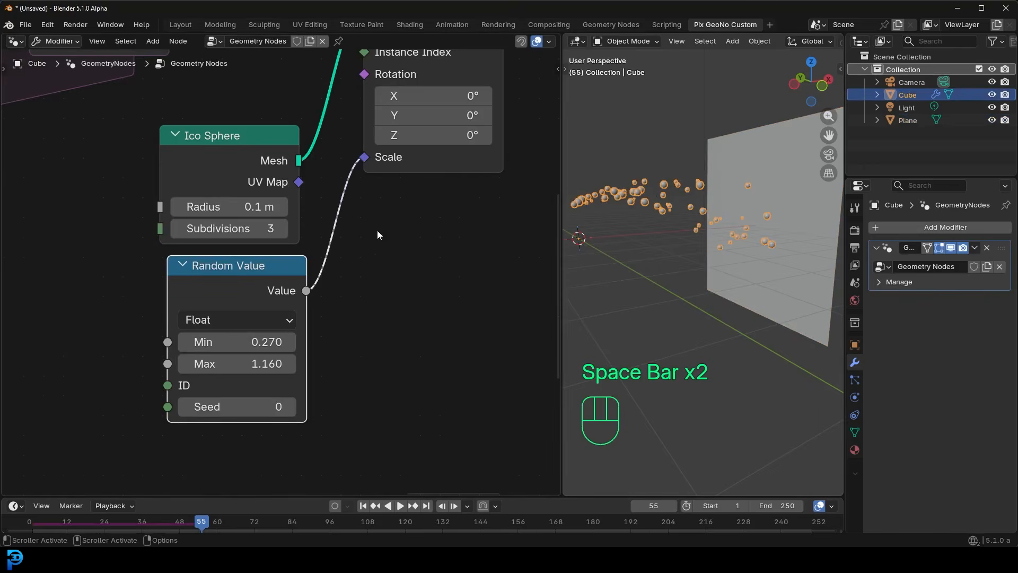
middle_click_drag(452, 196, 285, 330)
scroll(441, 267, "down", 6)
middle_click_drag(522, 175, 297, 273)
left_click_drag(286, 236, 469, 235)
key("shift+a")
left_click(334, 183)
type("set ma")
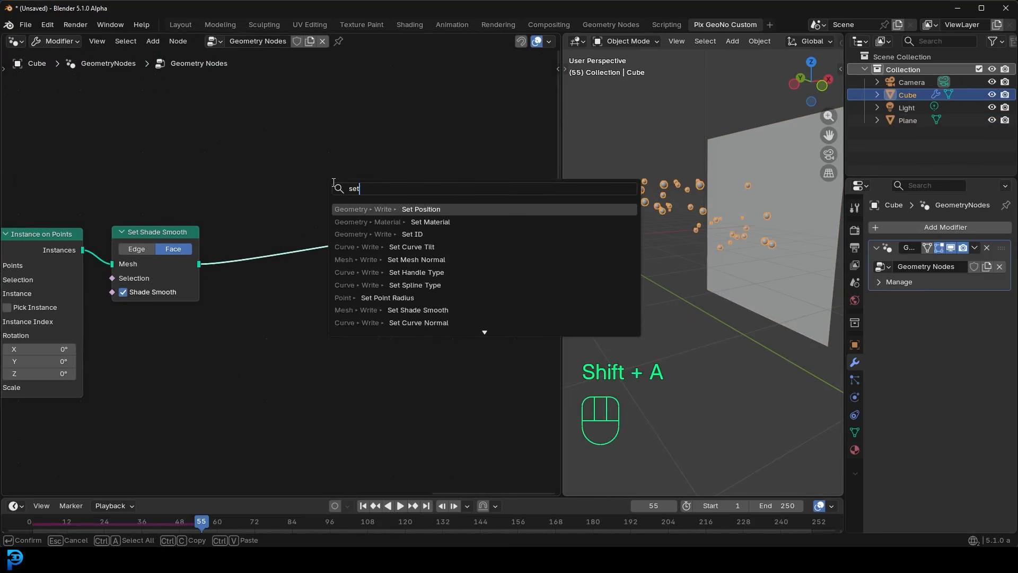
key("Return")
left_click(277, 228)
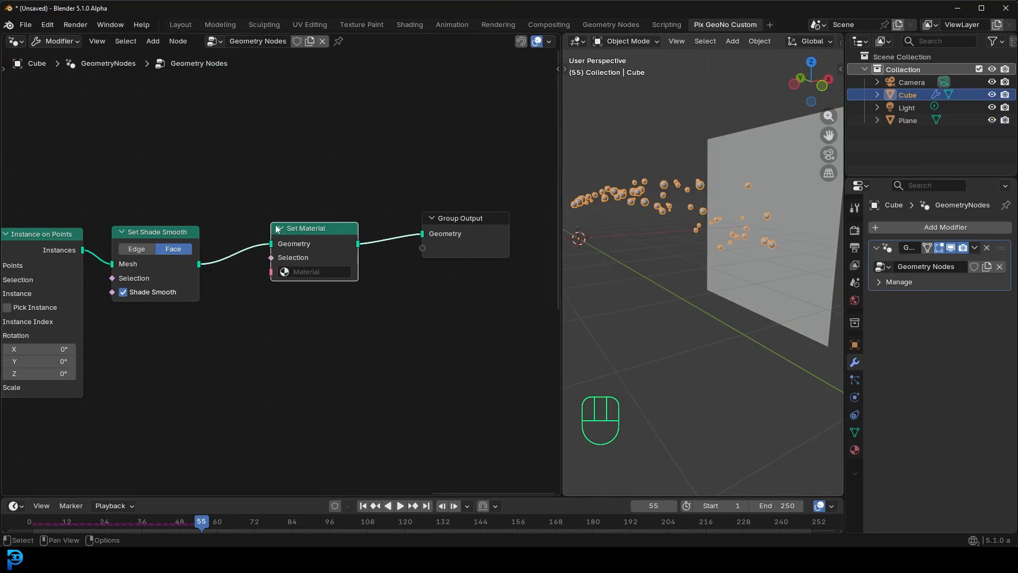
- Check the cube's material slot and assign that existing material, Material, in the Set Material node
left_click(854, 450)
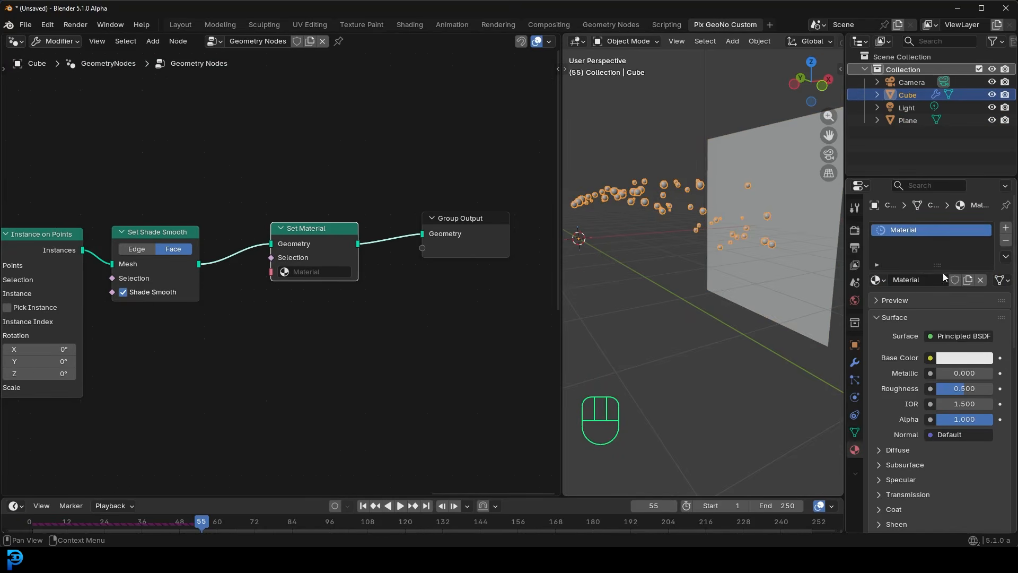
left_click(298, 272)
left_click(317, 293)
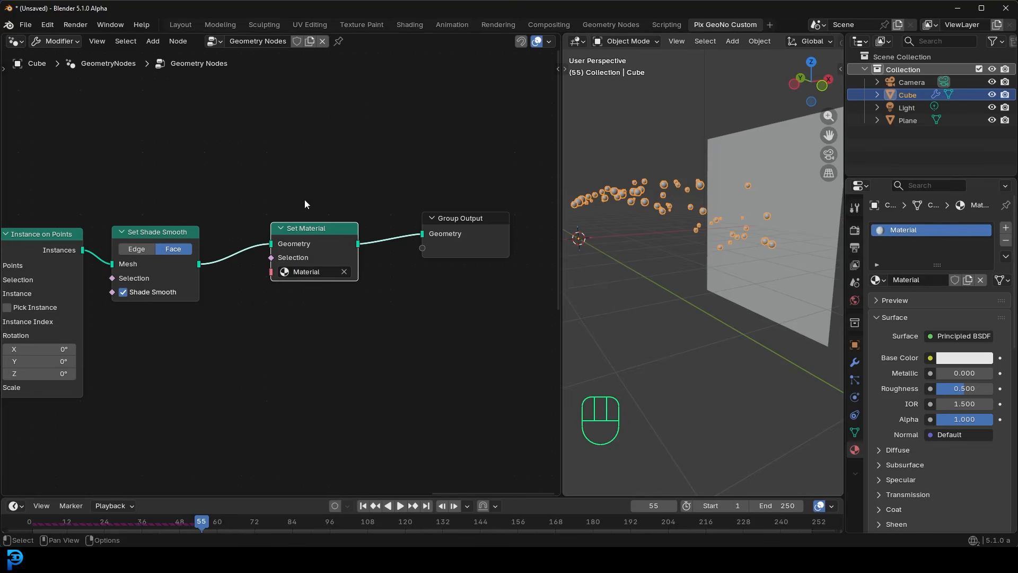
- Switch to the Shading workspace and add an Object Info node in front of the Principled BSDF
left_click(409, 25)
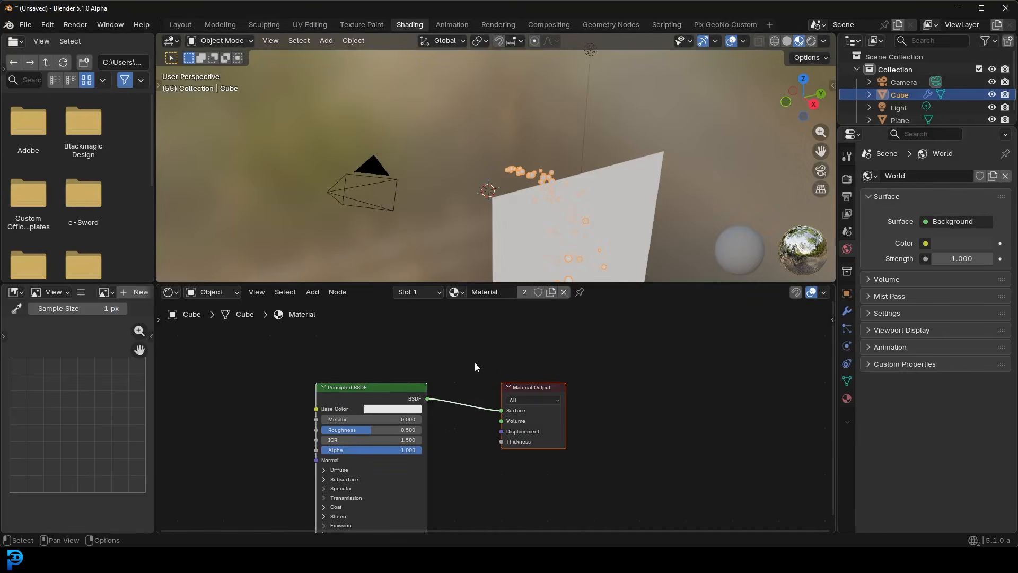
key("Home")
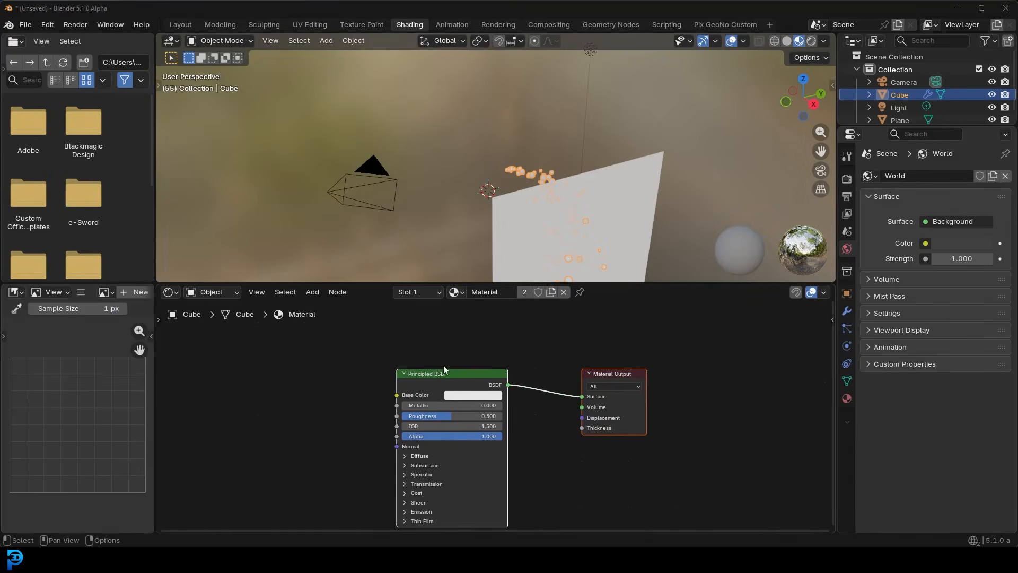
key("shift+a")
type("o")
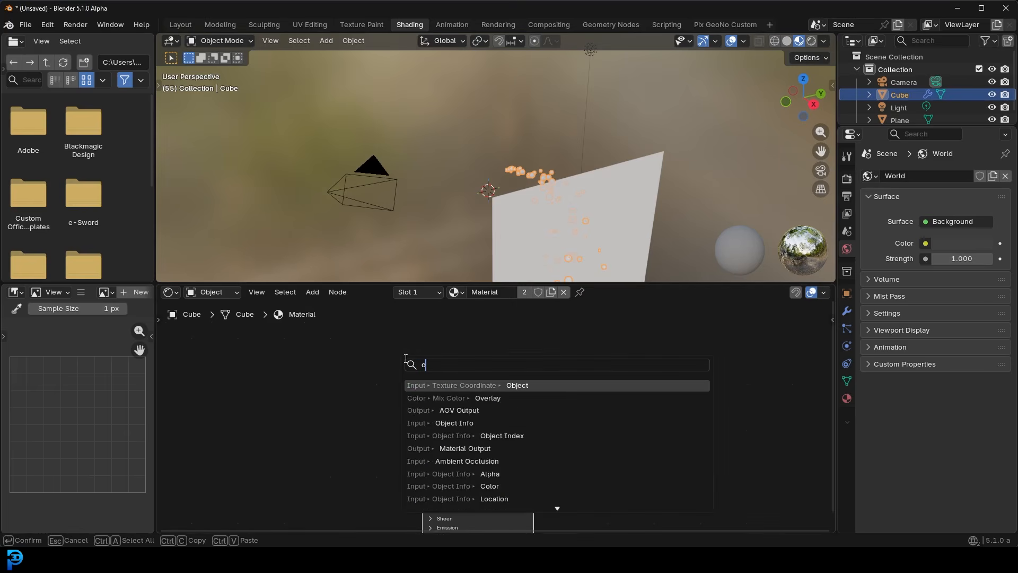
type("bject")
key("Down")
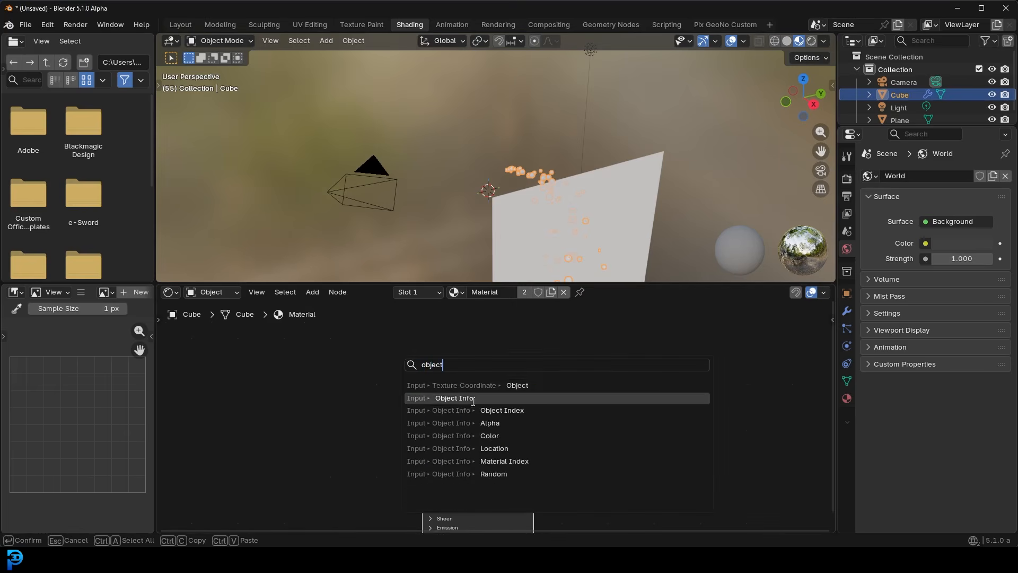
key("Return")
left_click(358, 409)
middle_click_drag(359, 408, 410, 377)
scroll(410, 396, "up", 1)
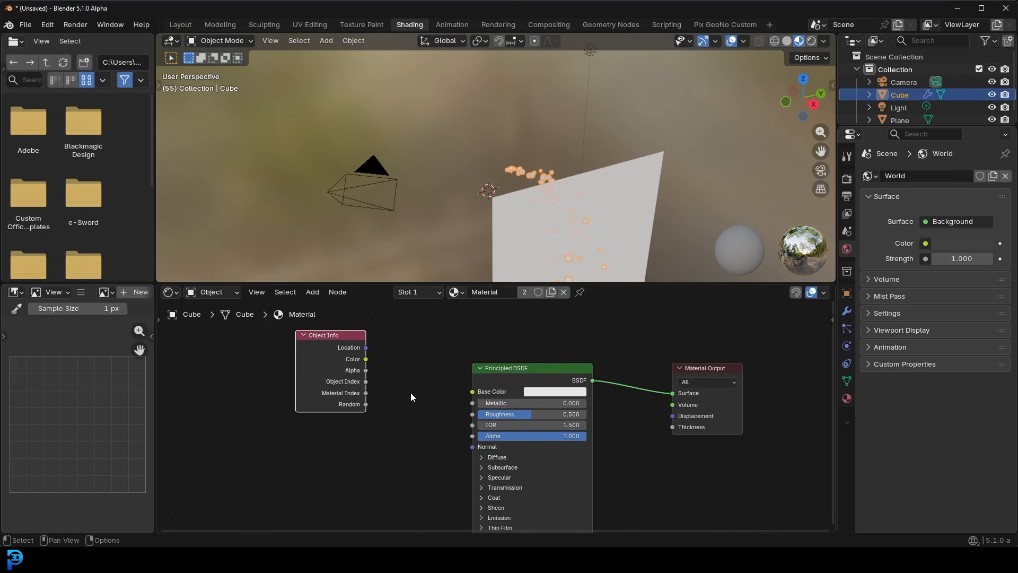
- Connect the Object Info Location output to the Principled BSDF Base Color and inspect the coloured spheres up close
left_click_drag(365, 348, 474, 393)
left_click_drag(338, 349, 321, 351)
middle_click_drag(582, 128, 549, 176)
scroll(549, 176, "up", 2)
middle_click_drag(397, 360, 429, 369)
- Insert a Hue/Saturation/Value node on the link between Object Info Location and Base Color
key("shift+a")
left_click(449, 349)
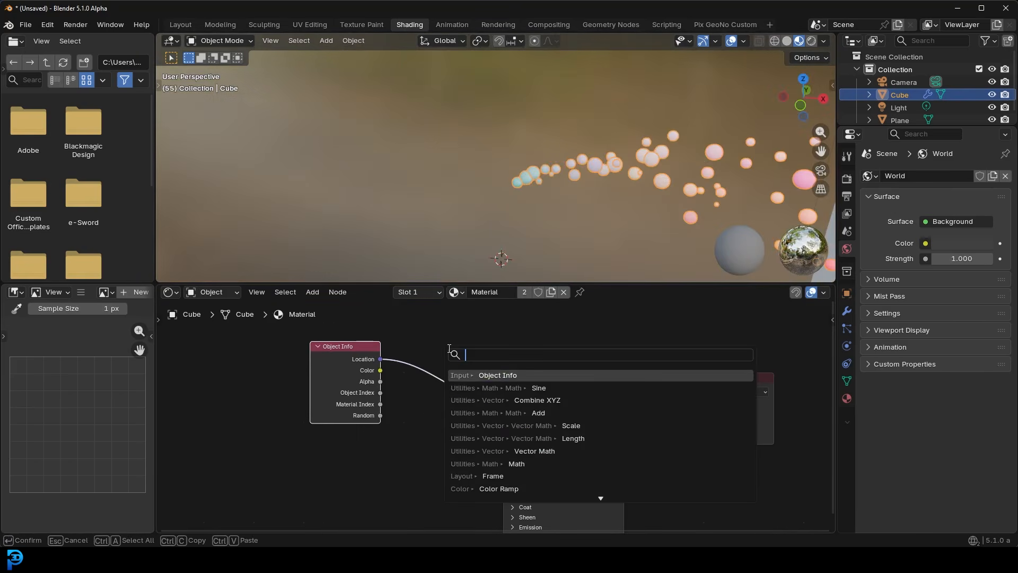
type("hue")
key("Down")
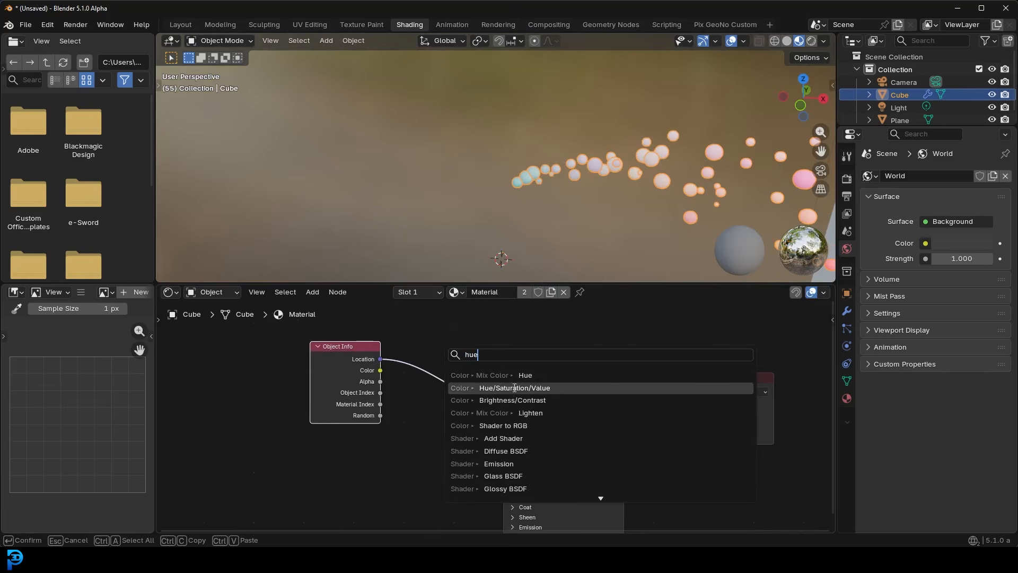
key("Return")
left_click(422, 359)
- Set the Hue/Saturation/Value node's Saturation to 12 and view the spheres together with the plane
scroll(457, 388, "up", 1)
left_click(456, 387)
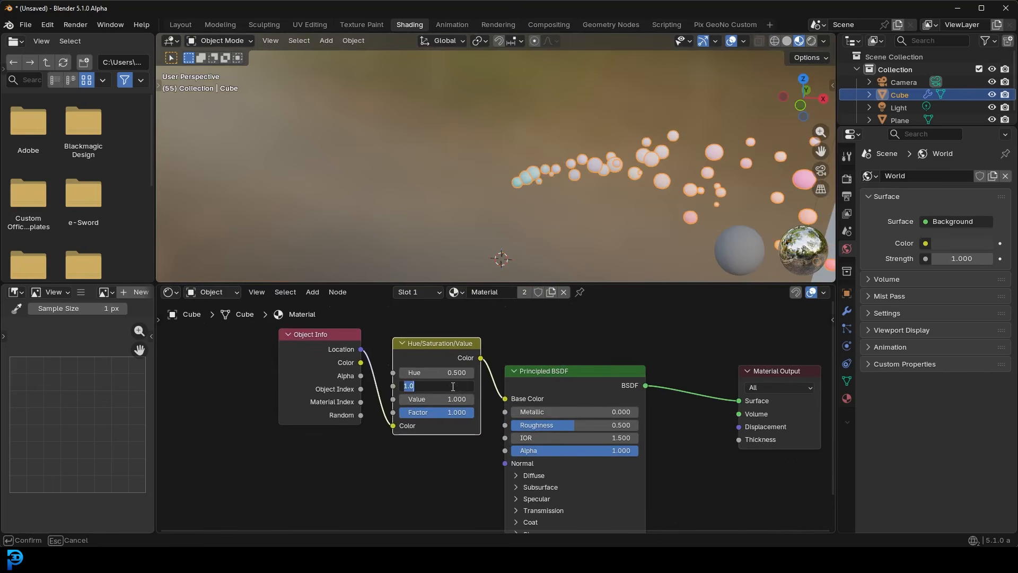
type("12")
key("Return")
middle_click_drag(606, 170, 518, 131)
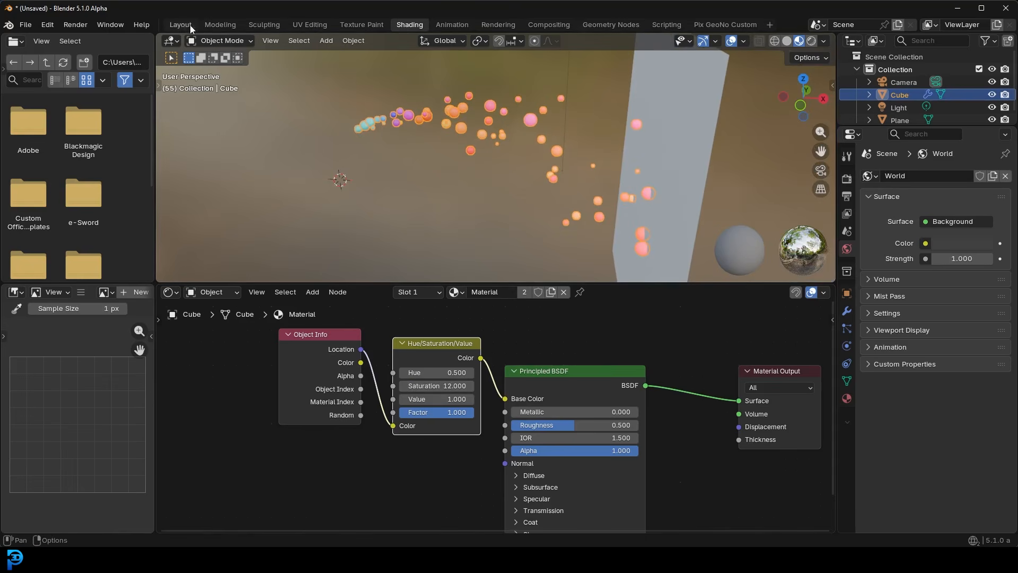
- Return to the Pix GeoNo Custom workspace, set the viewport shading to Material Preview, and deselect everything
left_click(734, 24)
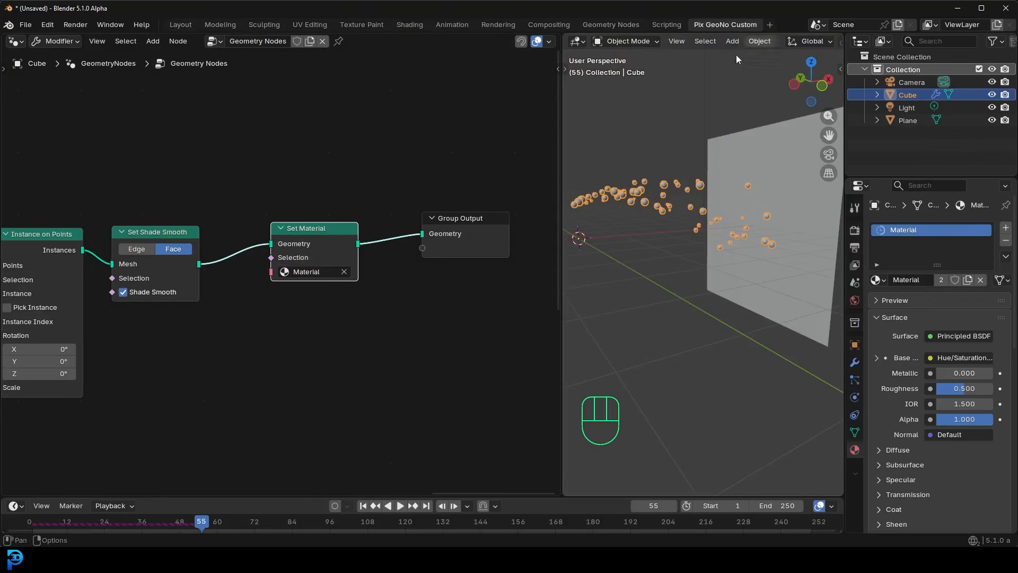
key("z")
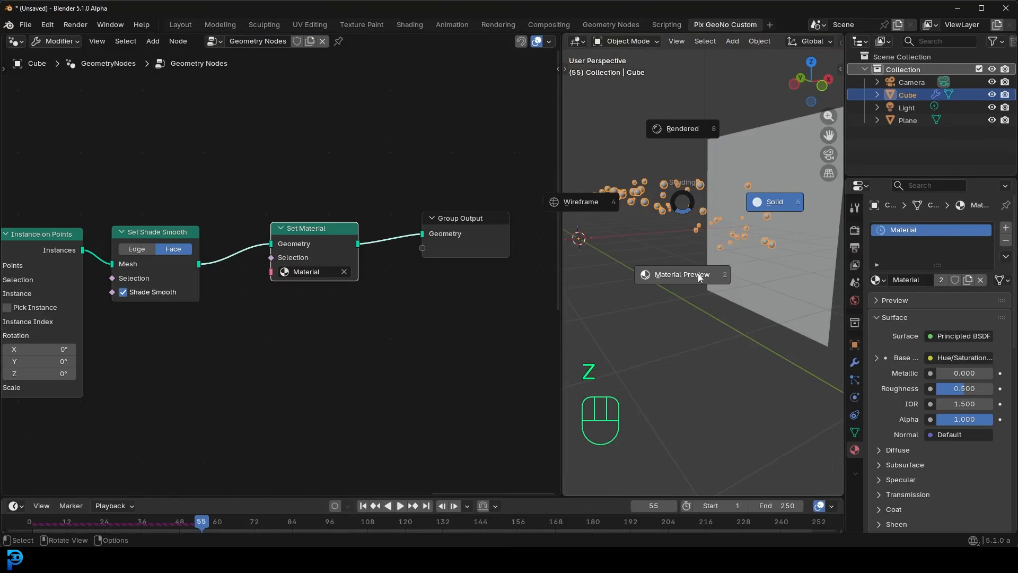
left_click(698, 272)
key("alt+a")
- Play the coloured simulation and watch the spheres hit the plane from several viewing angles
middle_click_drag(714, 276, 634, 269)
key("space")
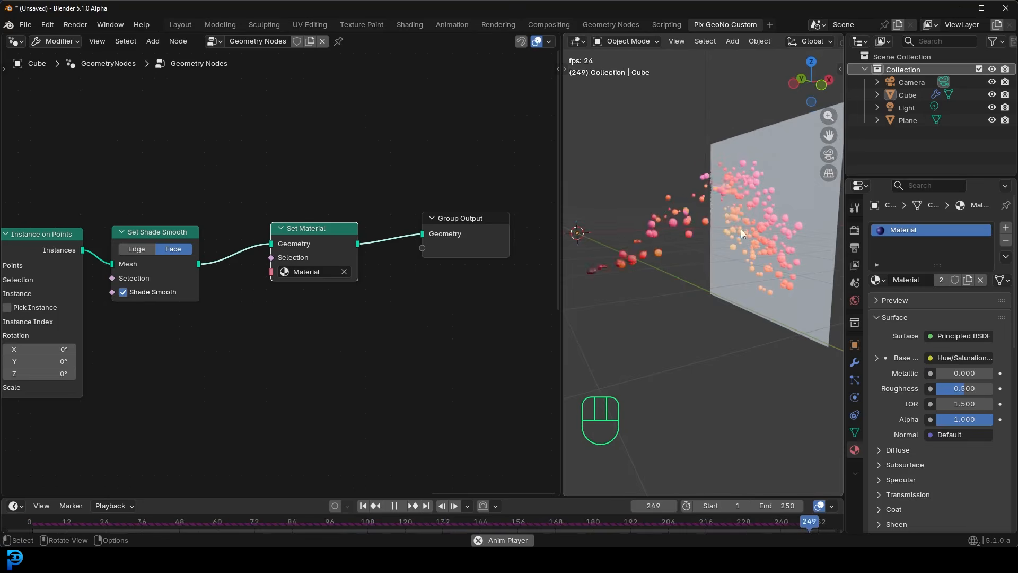
scroll(712, 268, "down", 2)
middle_click_drag(712, 267, 724, 250)
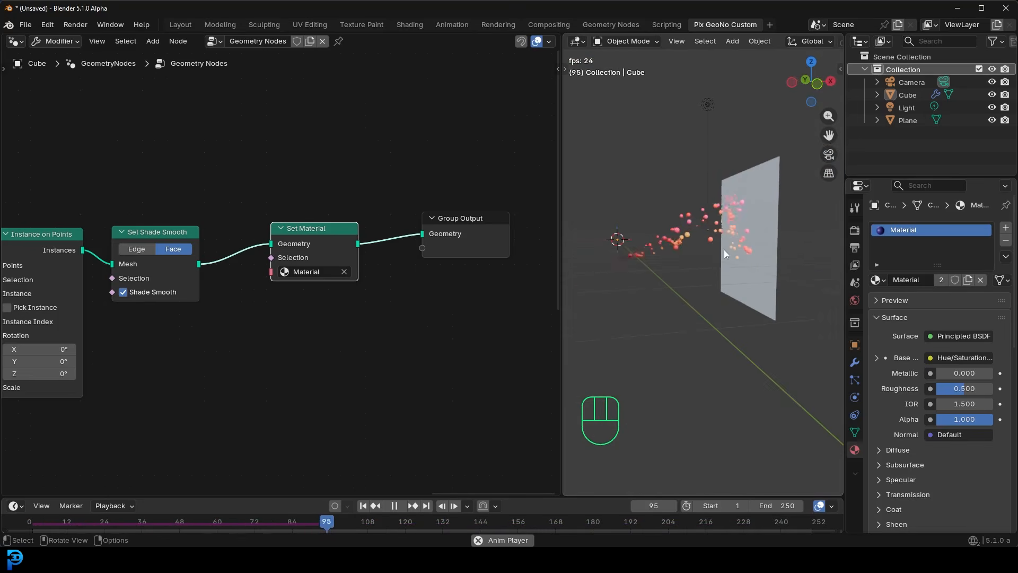
scroll(724, 249, "up", 1)
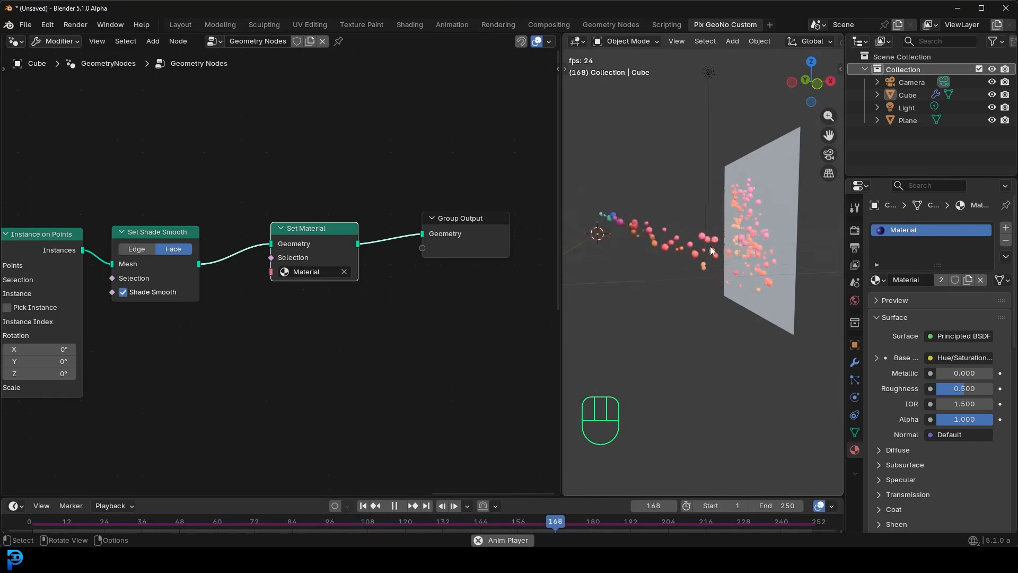
middle_click_drag(710, 246, 740, 288)
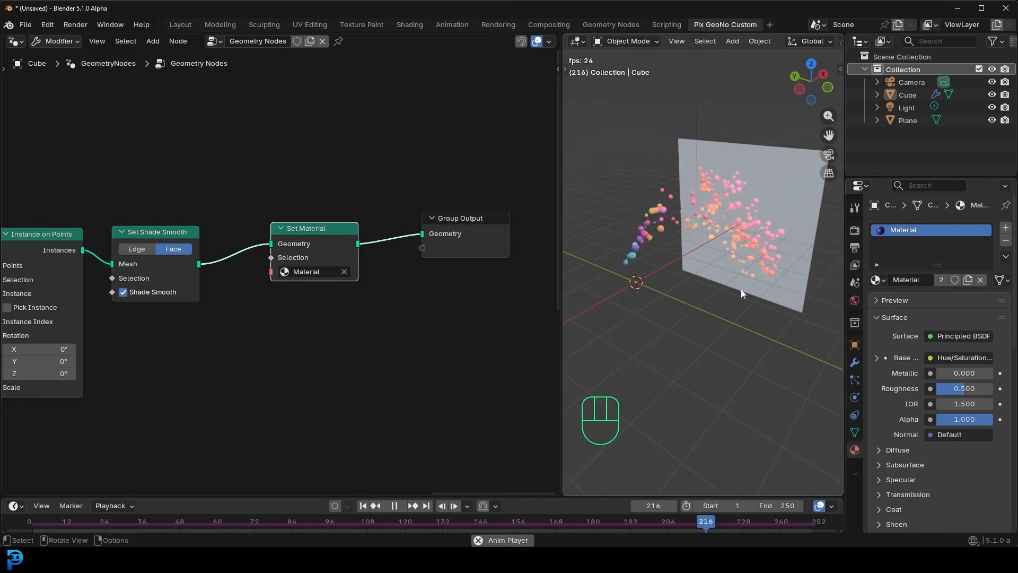